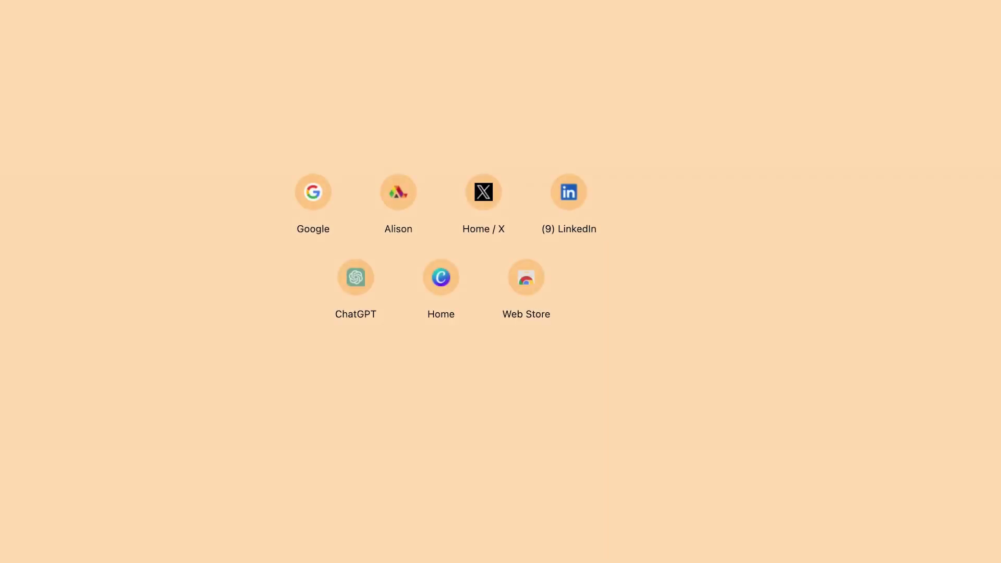
# Go to google.com, search for "libre office" and open the LibreOffice website from the results.
pyautogui.write('google.com')
pyautogui.press('Return')
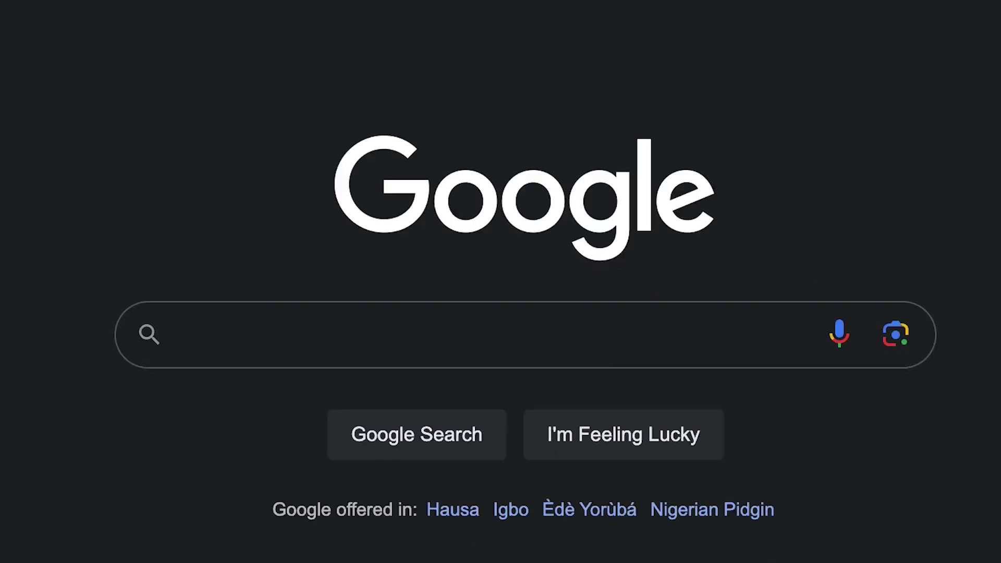
pyautogui.write('l')
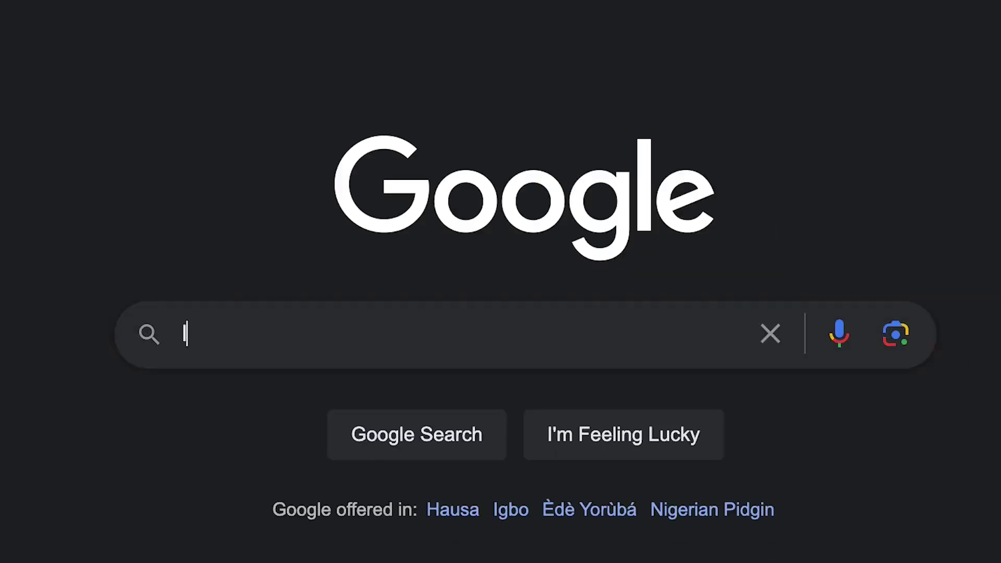
pyautogui.write('ibre l')
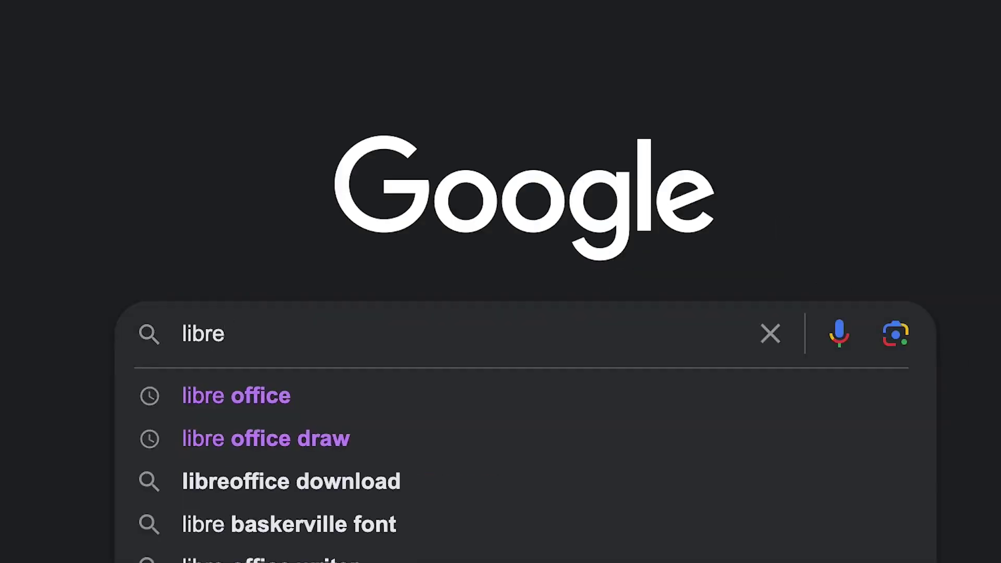
pyautogui.write('office')
pyautogui.press('Return')
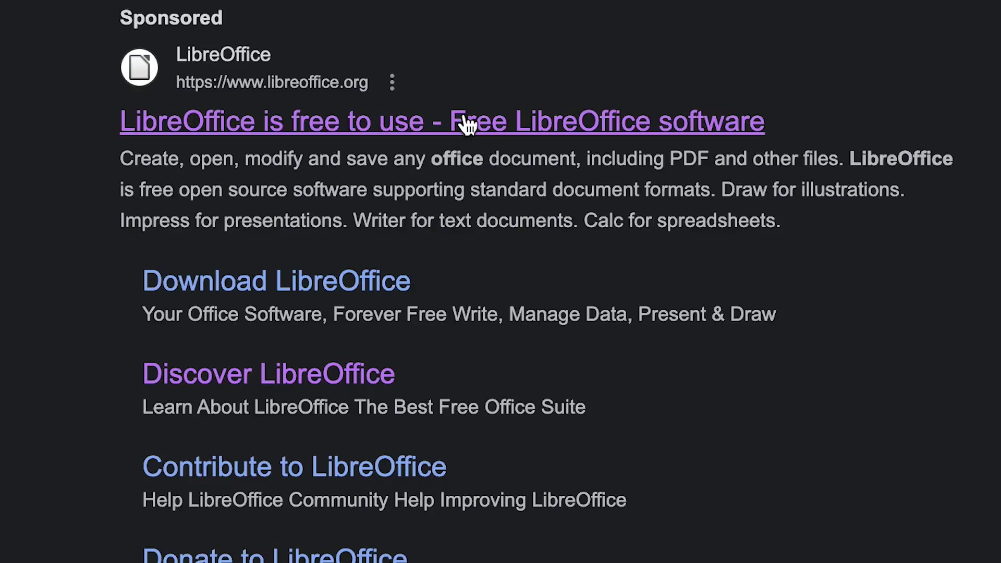
pyautogui.click(465, 122)
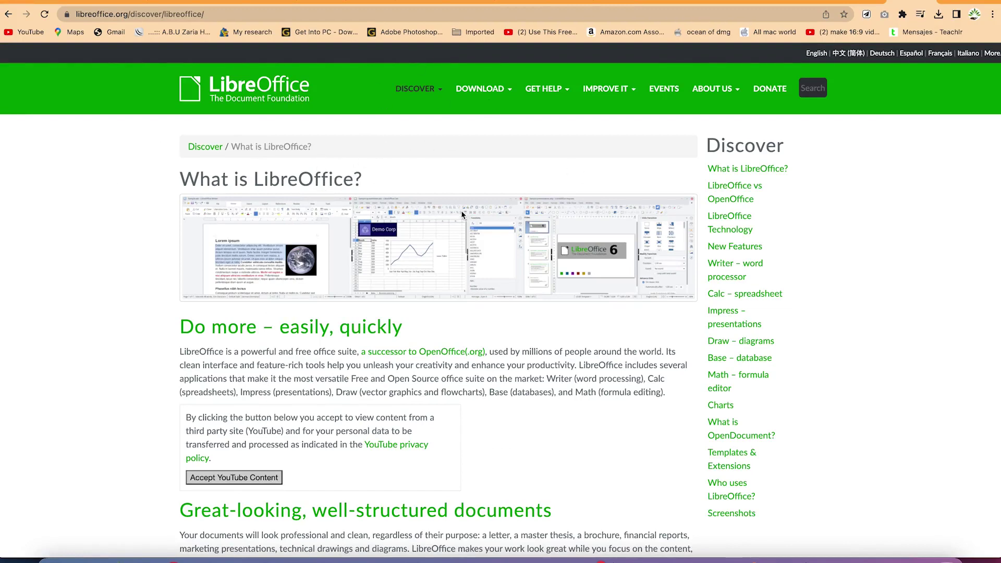
# Open the Download LibreOffice page and review the operating systems offered for version 7.5.5.
pyautogui.moveTo(514, 91)
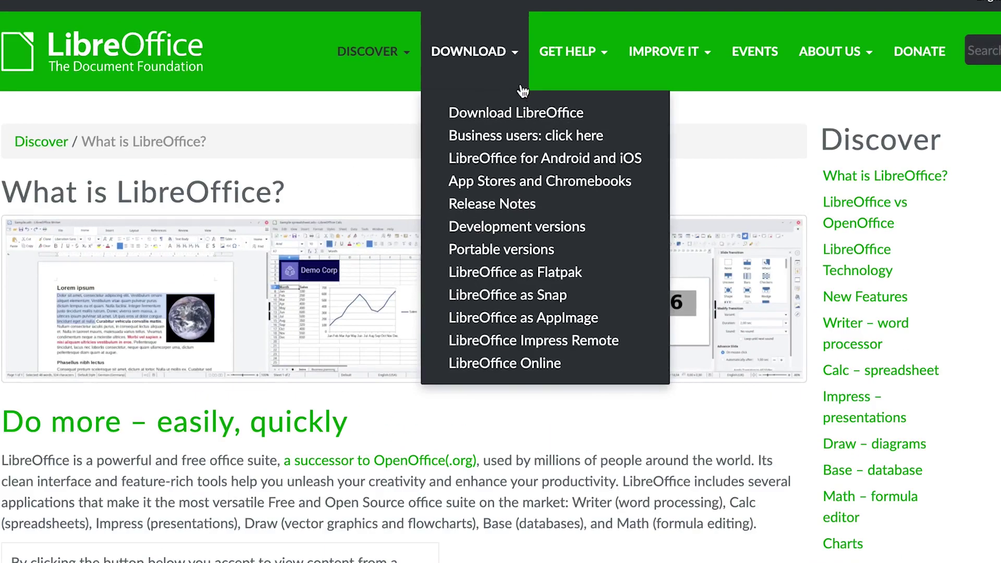
pyautogui.click(525, 115)
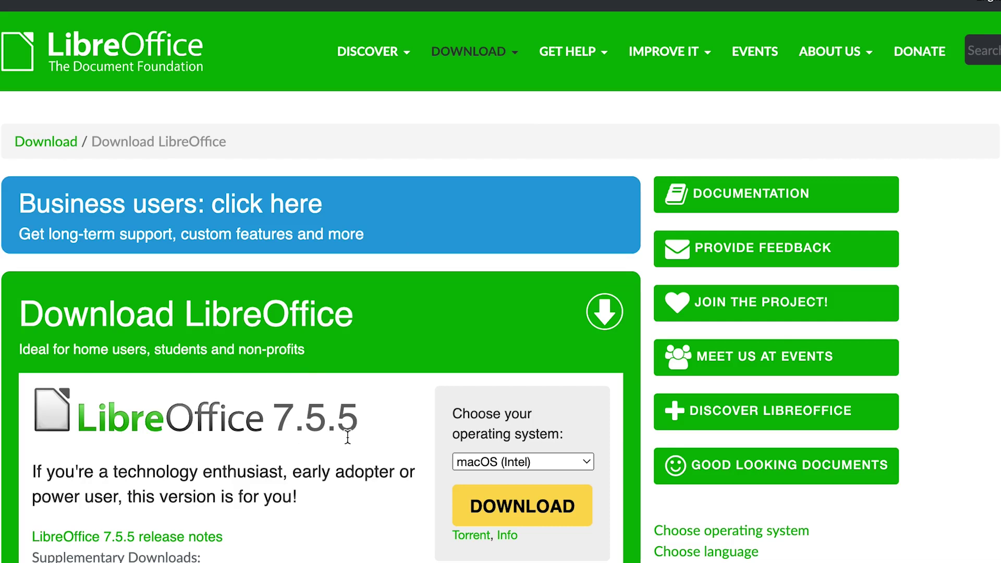
pyautogui.click(556, 461)
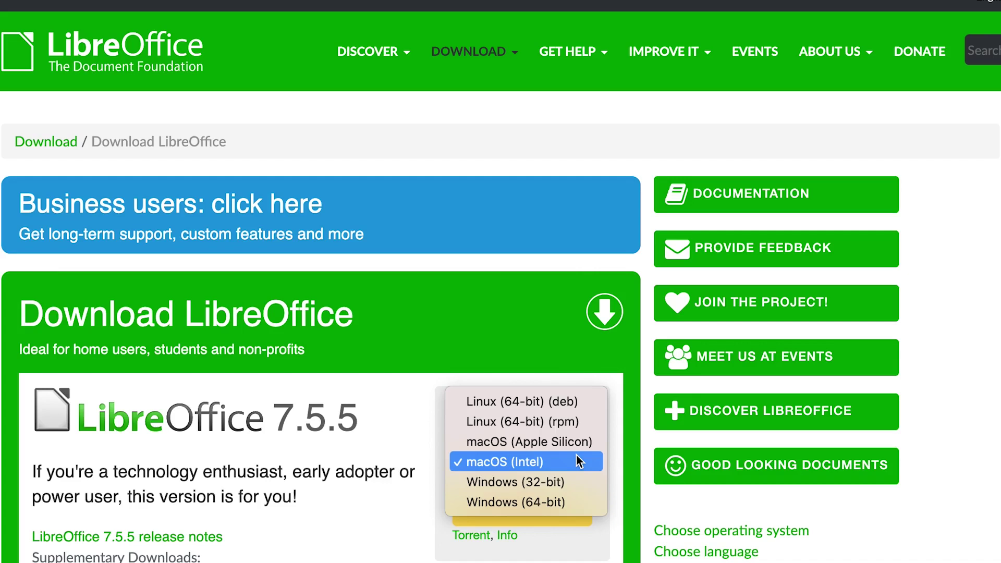
pyautogui.click(402, 414)
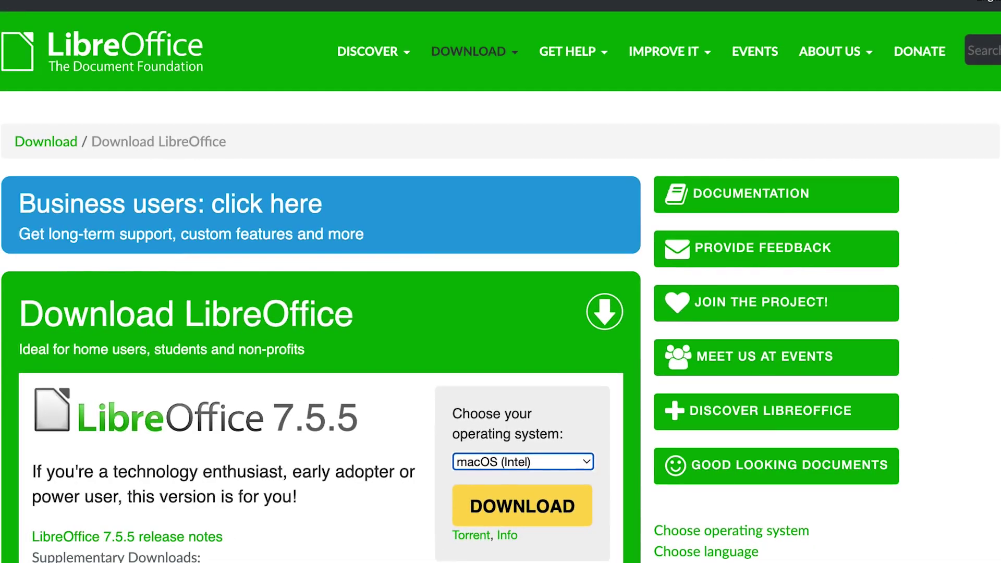
# Search the installed applications for "libre", launch LibreOffice and create a new Draw drawing.
pyautogui.click(83, 559)
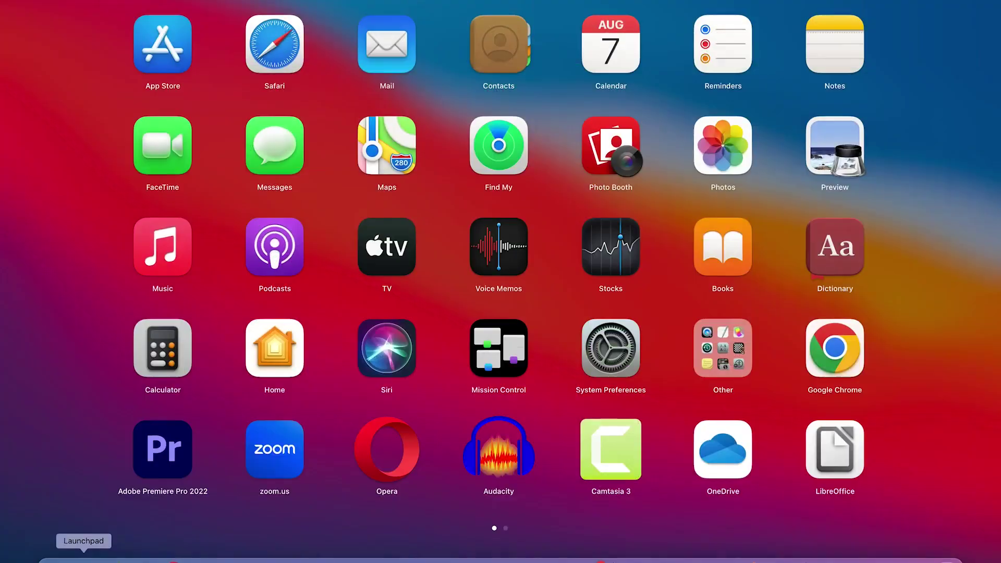
pyautogui.write('libre')
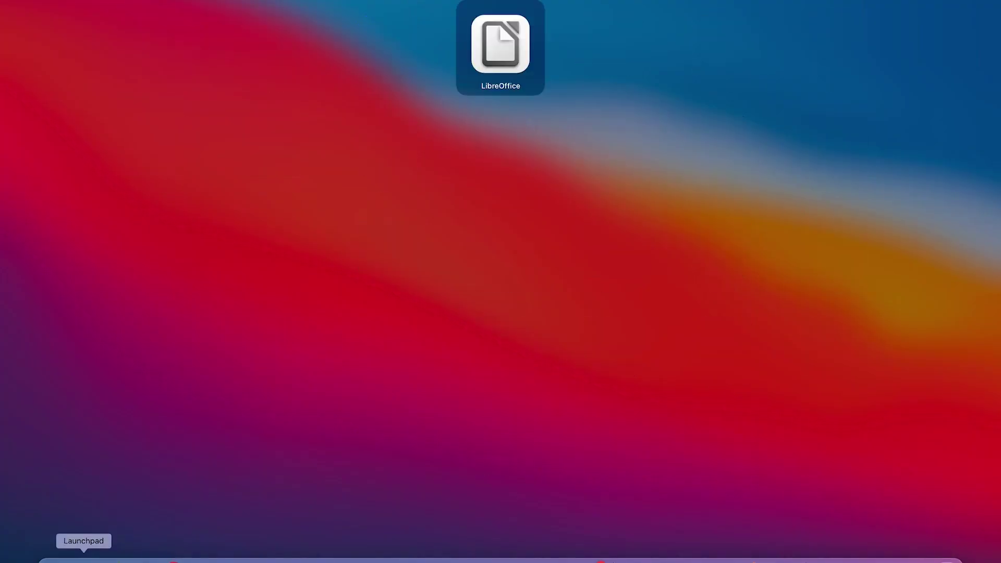
pyautogui.click(510, 58)
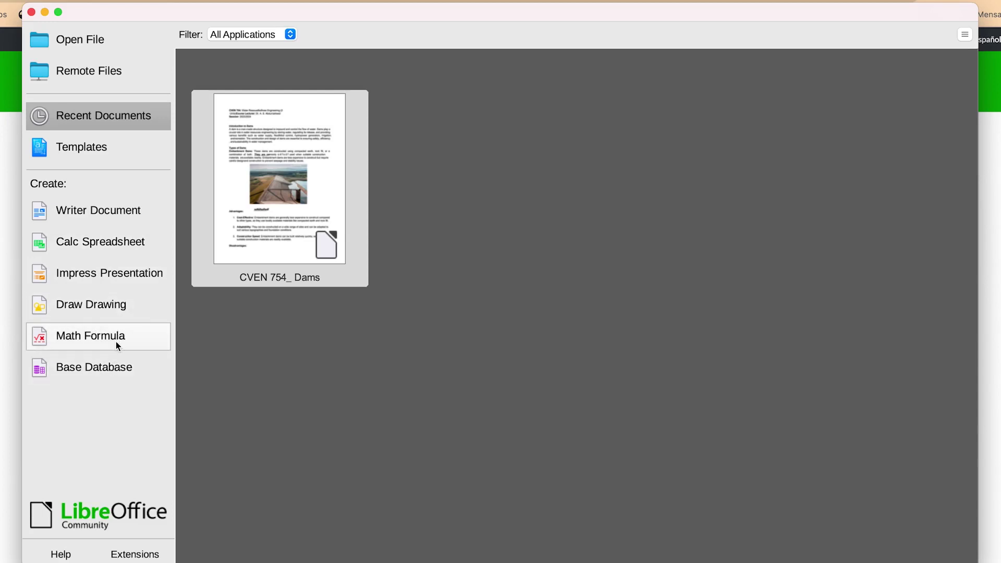
pyautogui.click(121, 311)
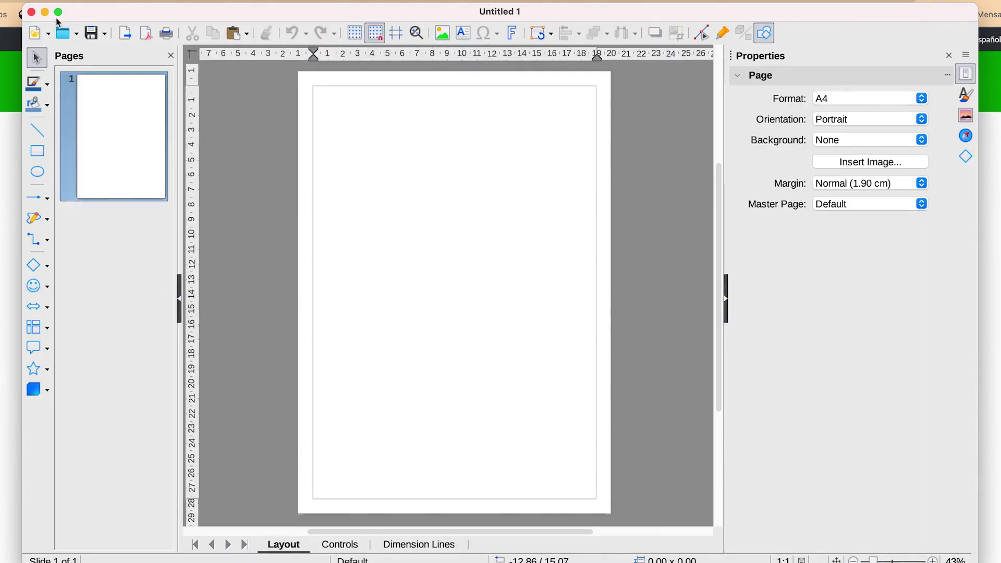
# Enlarge the drawing window and paste the copied Process Flow Chart image onto the first page.
pyautogui.moveTo(52, 14)
pyautogui.press('super+shift+j')
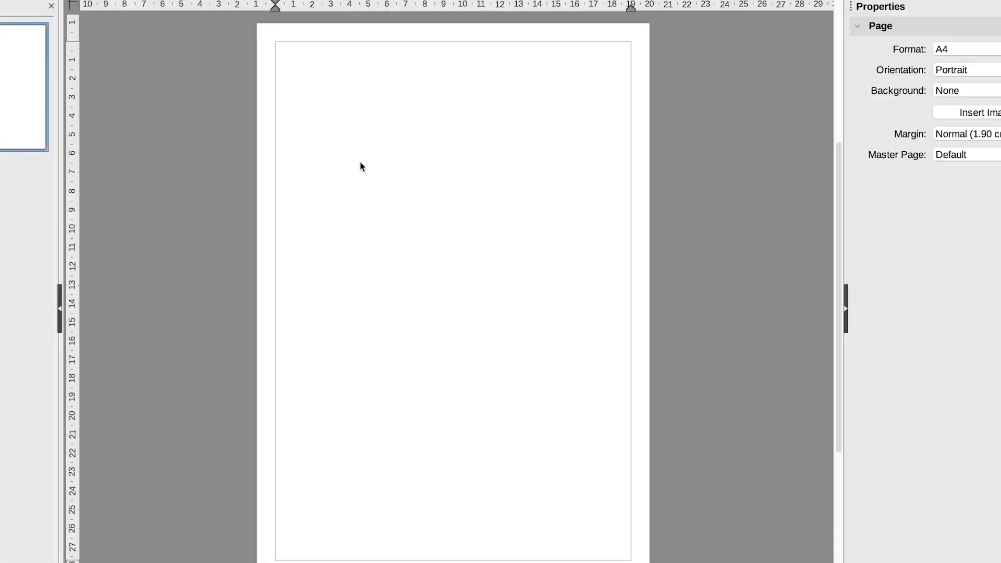
pyautogui.hotkey('ctrl', 'v')
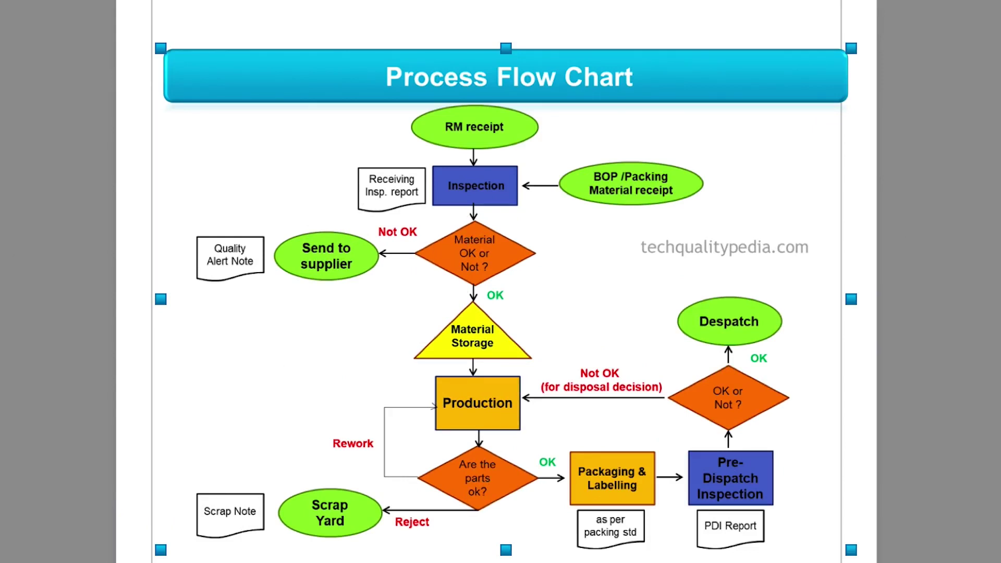
# Add a new blank page after the flow chart page.
pyautogui.rightClick(100, 221)
pyautogui.click(113, 249)
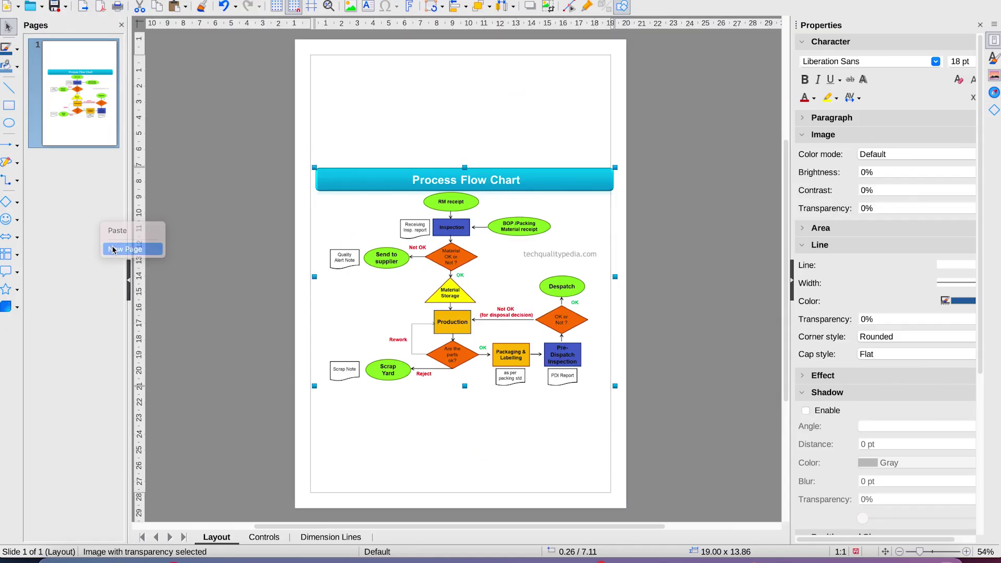
pyautogui.click(380, 151)
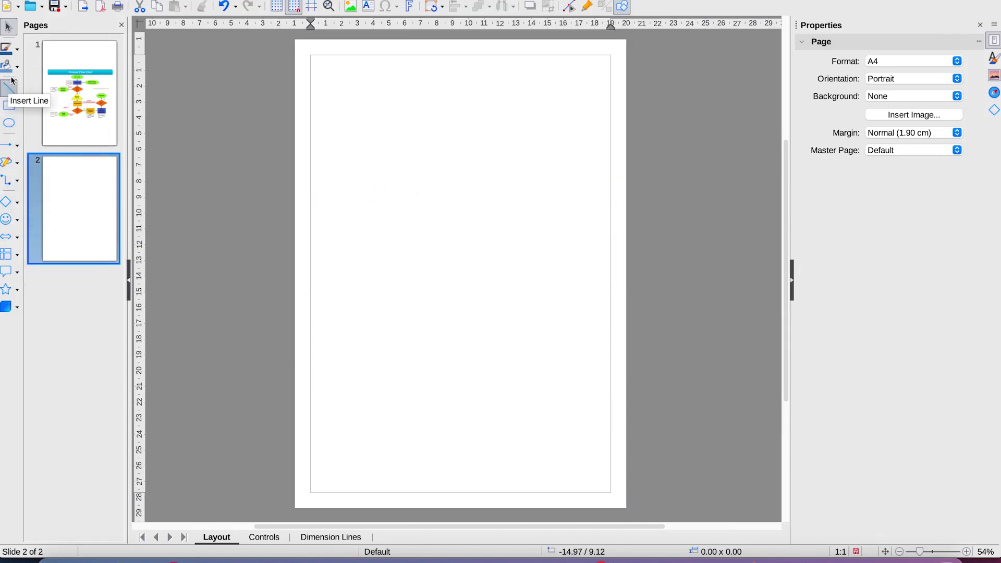
# Examine the available basic shapes, symbol shapes, block arrows, connectors, and lines and arrows.
pyautogui.click(18, 204)
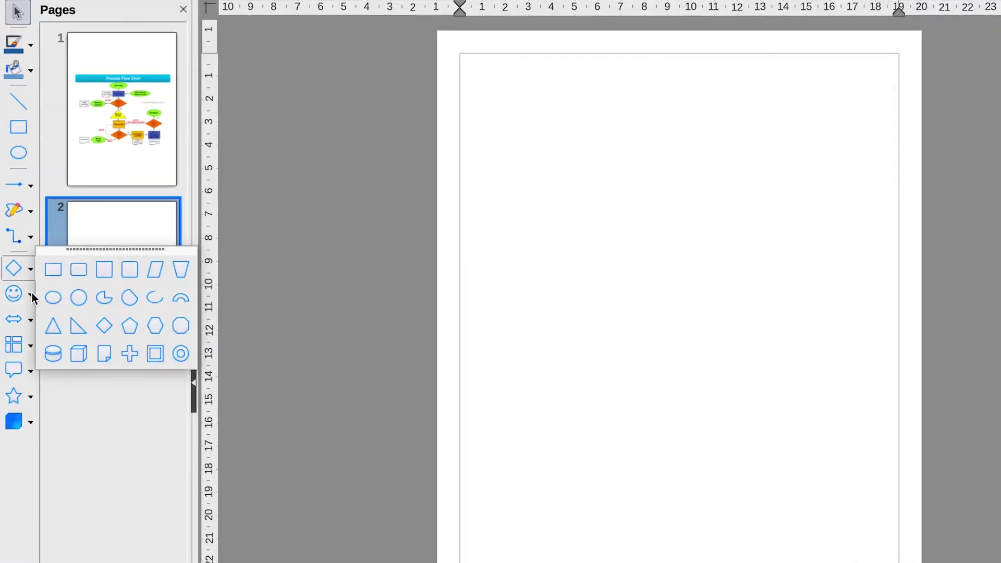
pyautogui.click(30, 295)
pyautogui.click(31, 295)
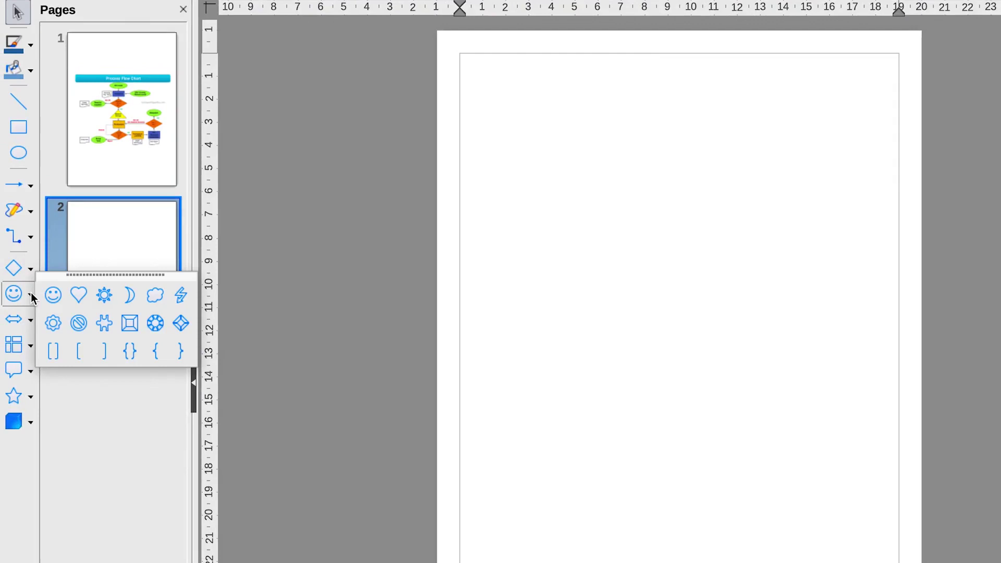
pyautogui.click(30, 319)
pyautogui.click(31, 320)
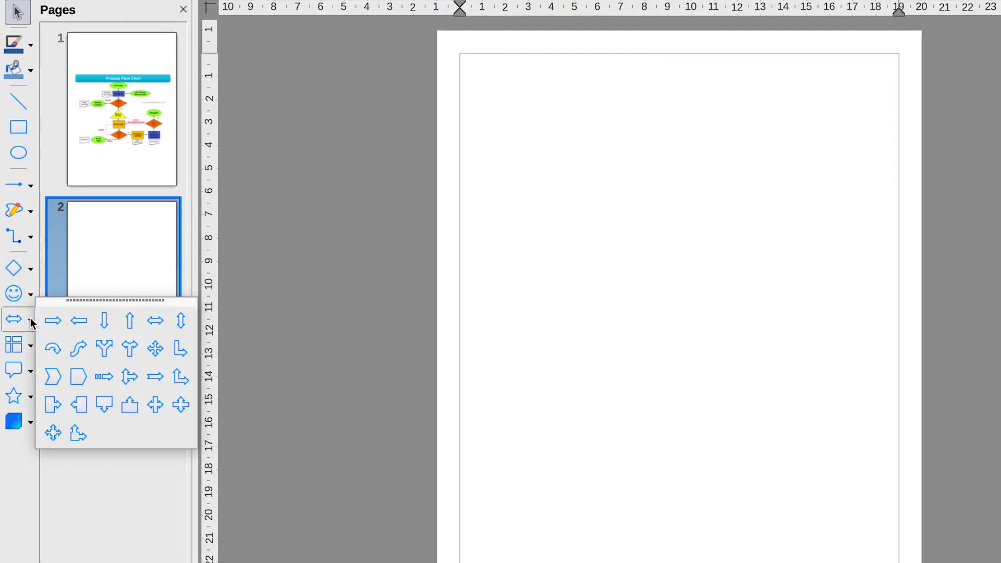
pyautogui.click(32, 236)
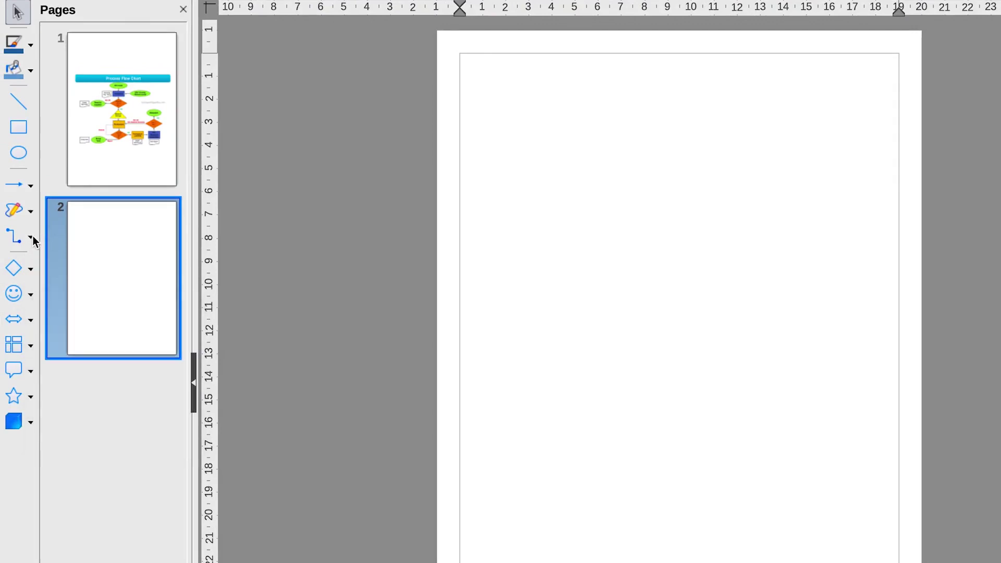
pyautogui.click(31, 236)
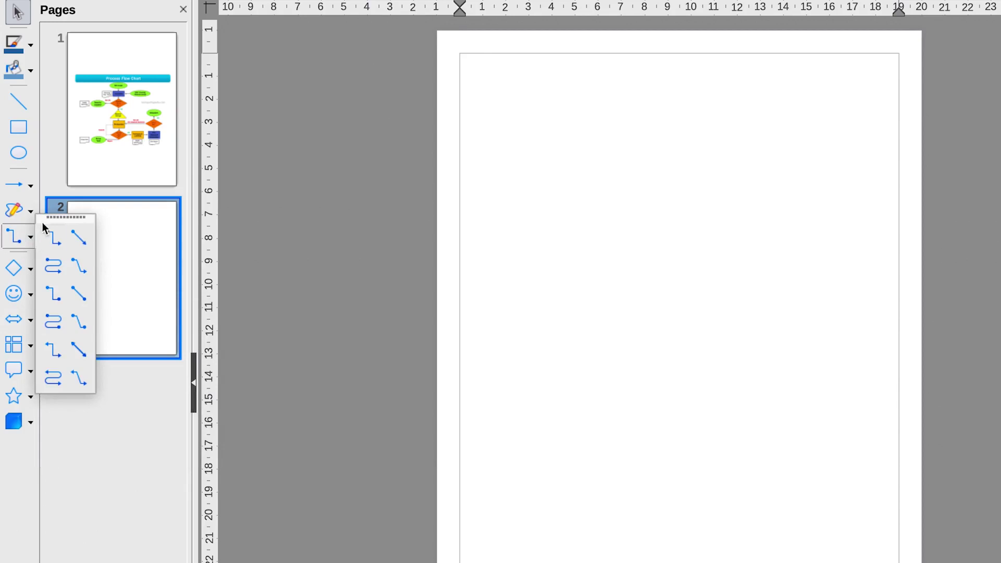
pyautogui.click(32, 189)
pyautogui.click(32, 189)
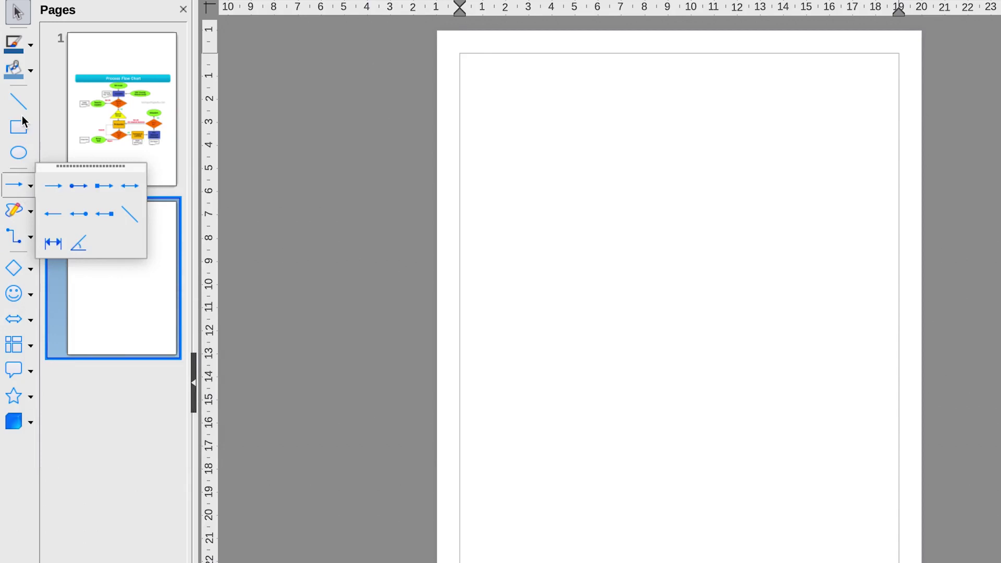
pyautogui.click(48, 129)
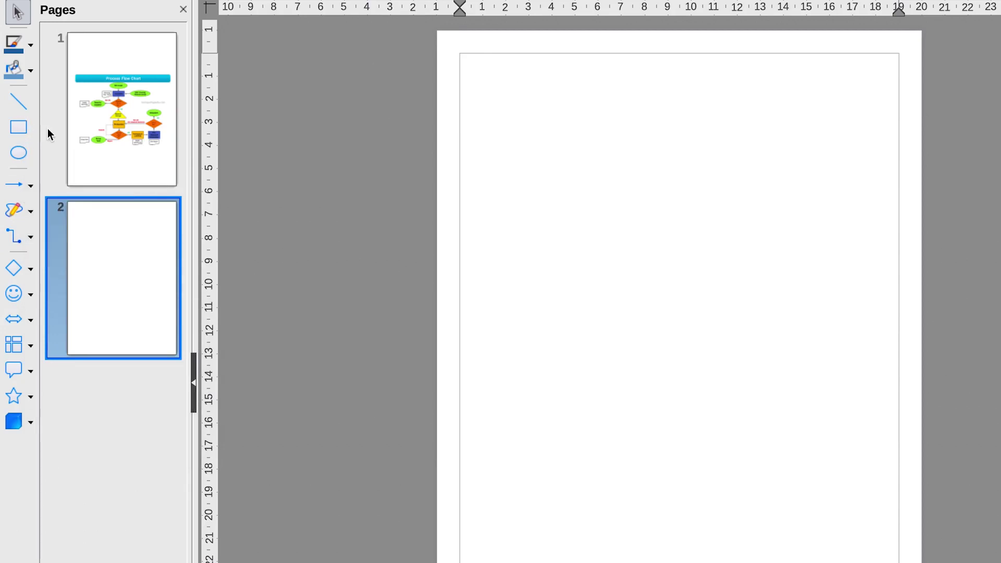
# Check the reference chart on page 1, and draw a lime green ellipse about 3.75 cm wide near the top of page 2.
pyautogui.click(114, 136)
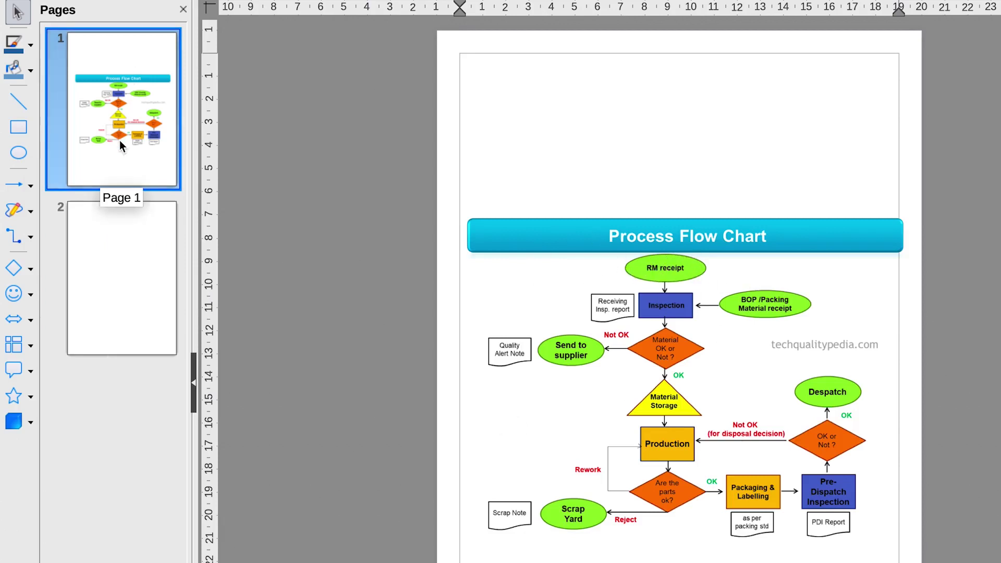
pyautogui.click(120, 259)
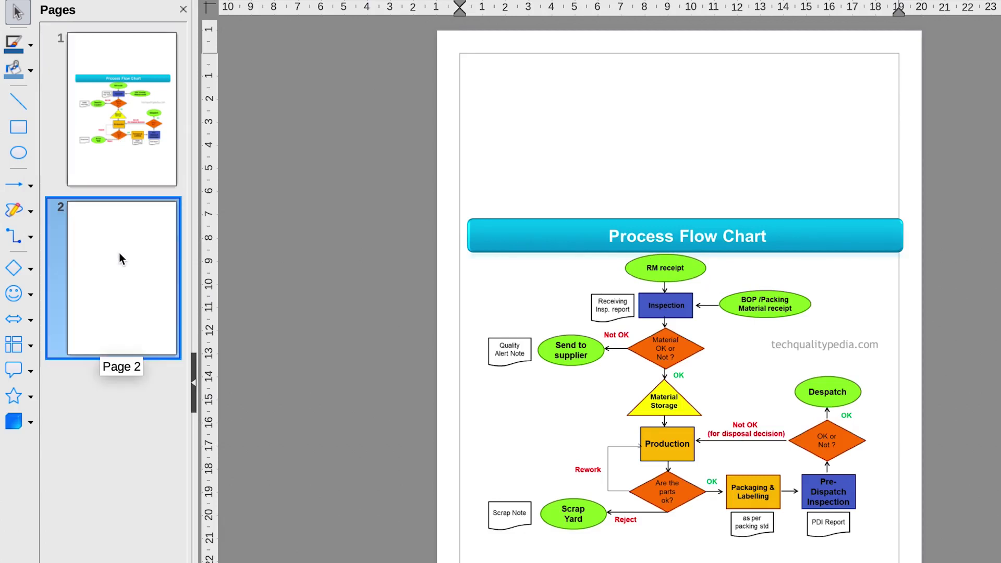
pyautogui.click(30, 270)
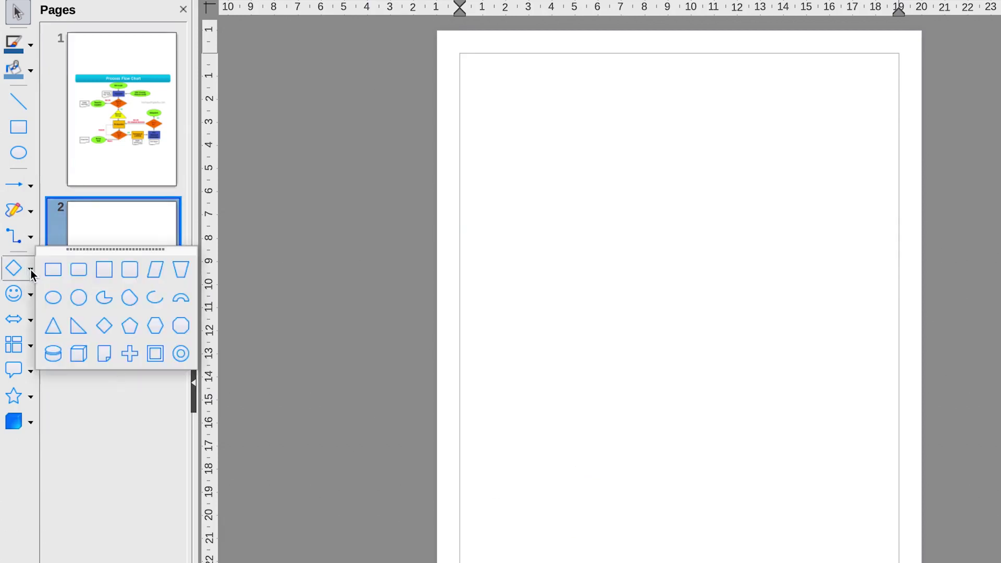
pyautogui.click(53, 298)
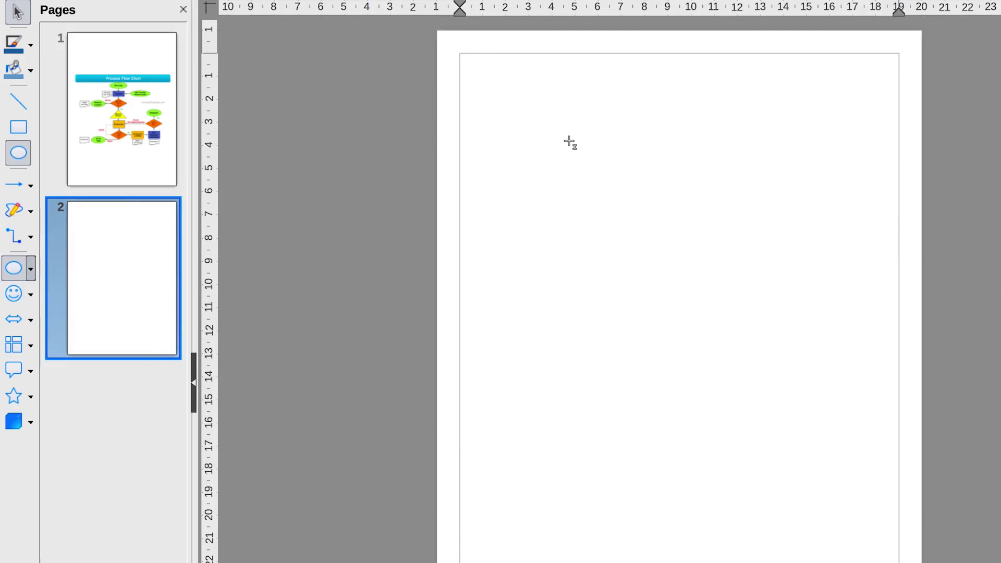
pyautogui.moveTo(595, 133); pyautogui.dragTo(677, 165)
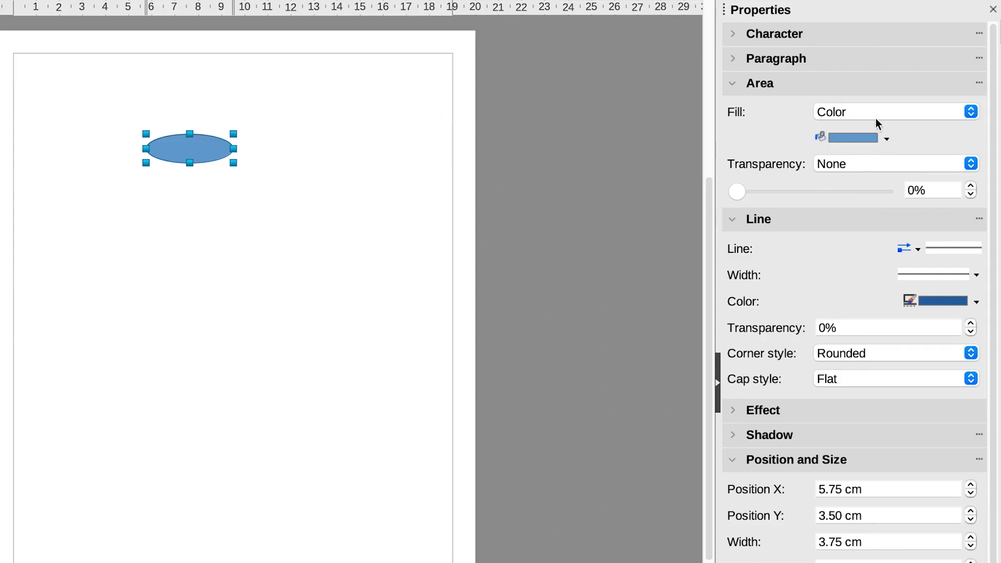
pyautogui.click(886, 139)
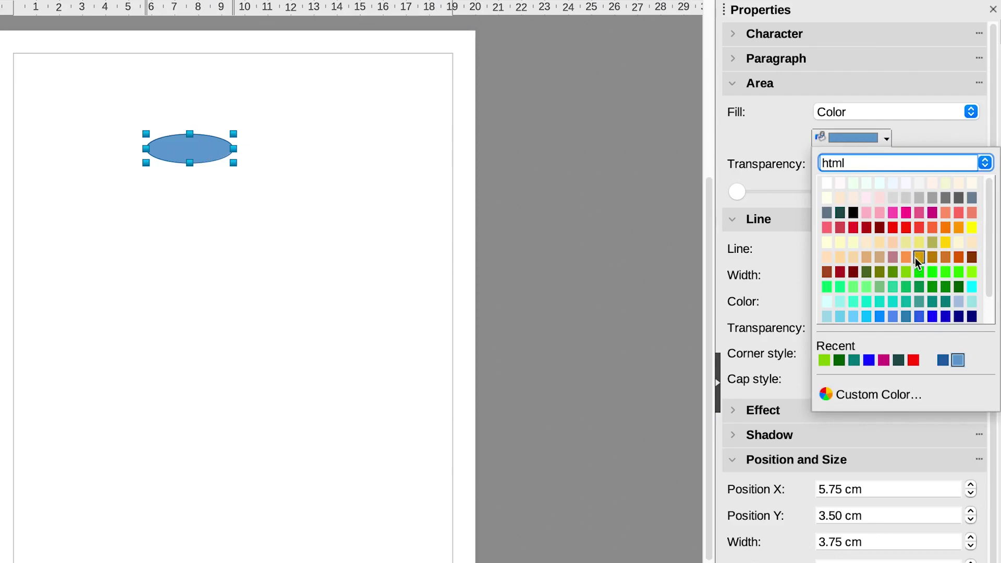
pyautogui.click(908, 271)
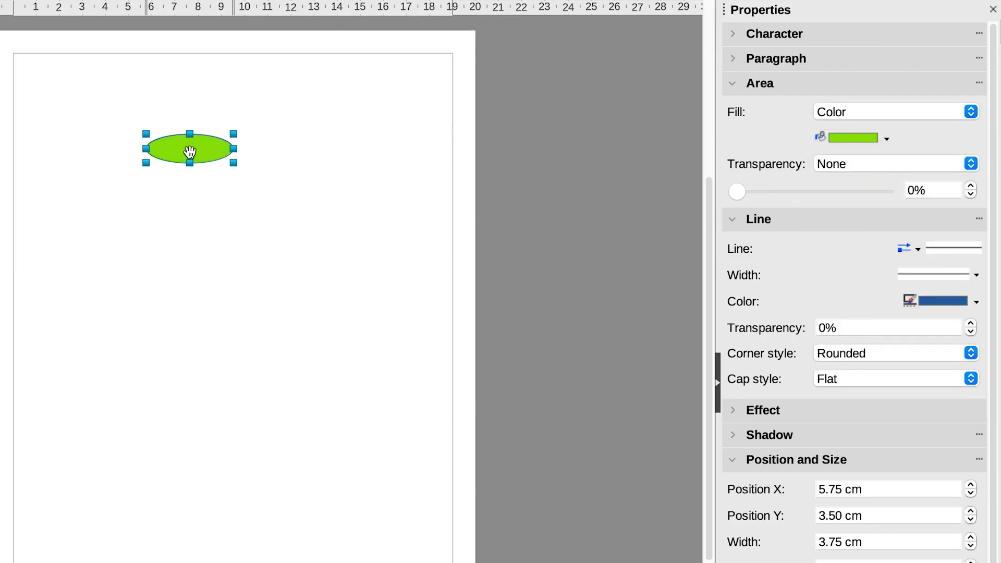
# Enter the text "Akdfkdfdfh" in the green ellipse and set its font to Al Bayan.
pyautogui.doubleClick(189, 152)
pyautogui.write('Akdfkdfdh')
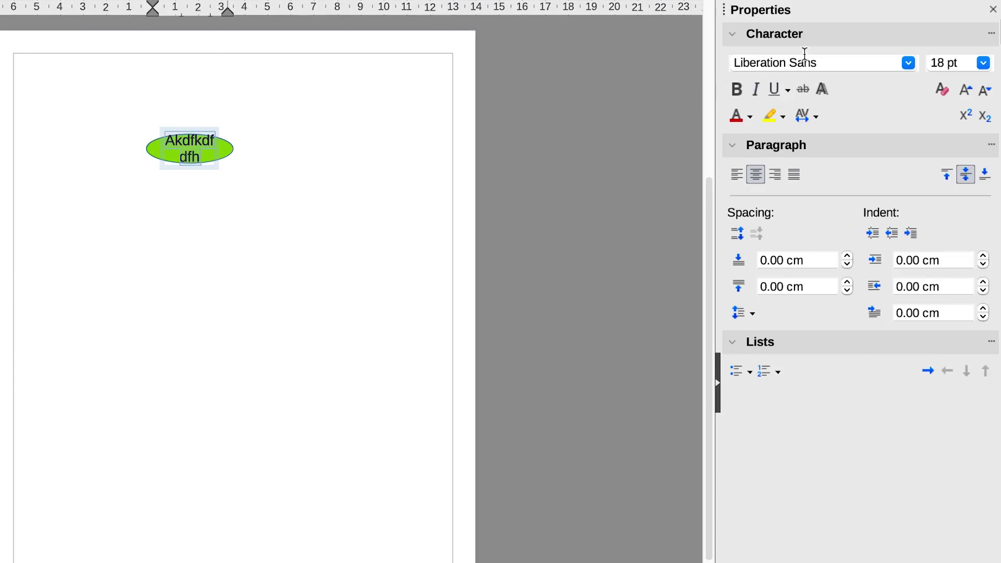
pyautogui.click(909, 66)
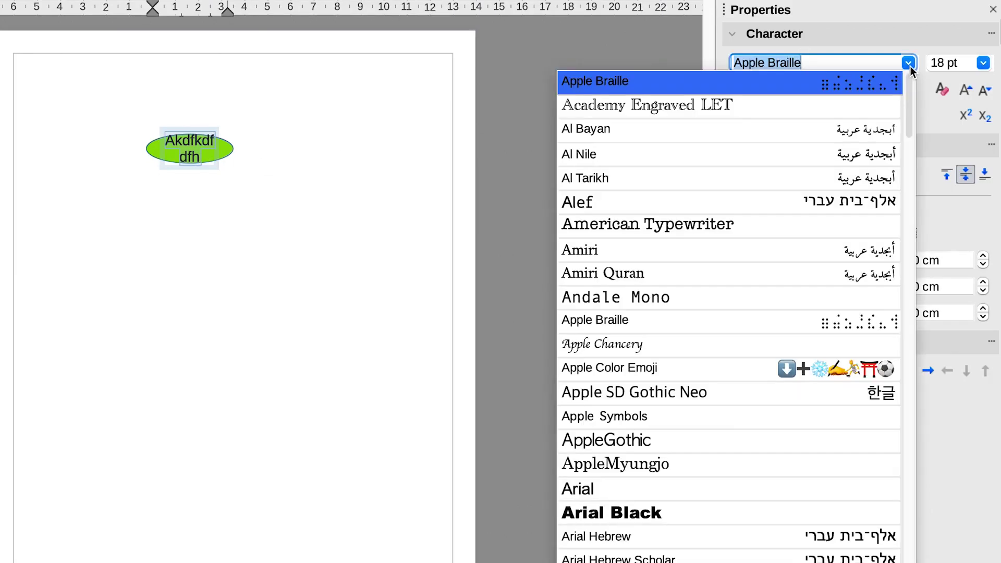
pyautogui.press('Escape')
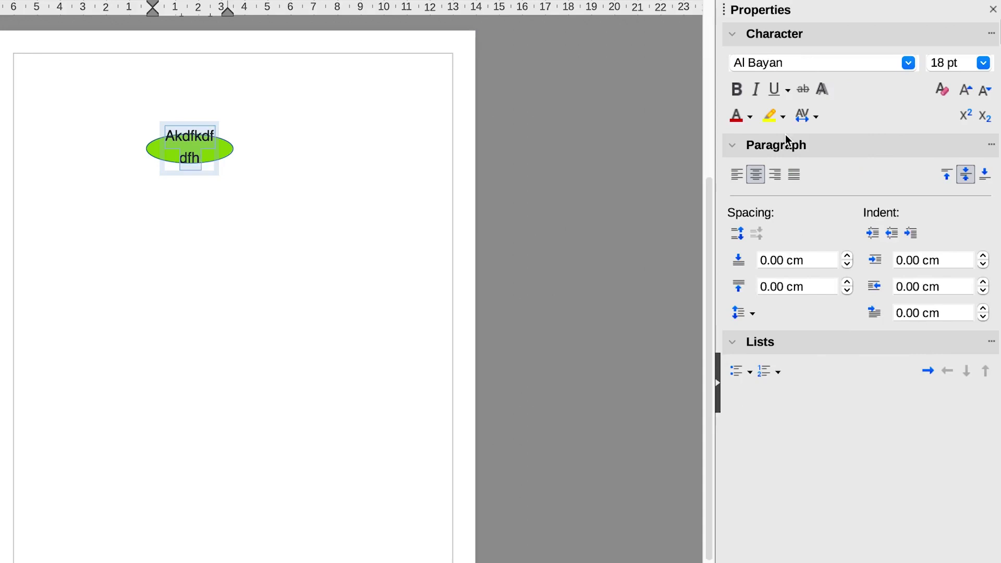
# Set the font size of the green ellipse's text to 8 pt.
pyautogui.click(950, 63)
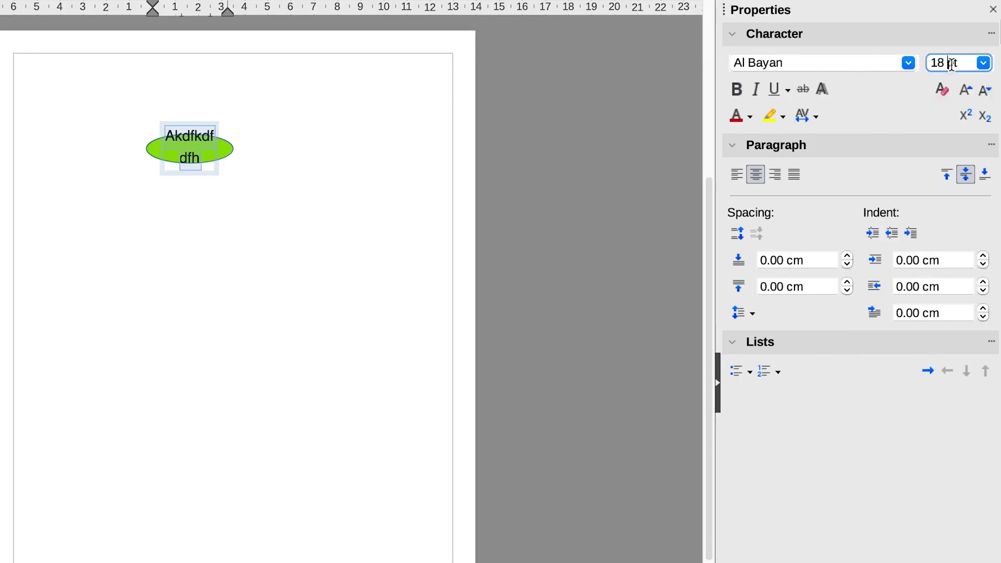
pyautogui.click(984, 62)
pyautogui.click(955, 107)
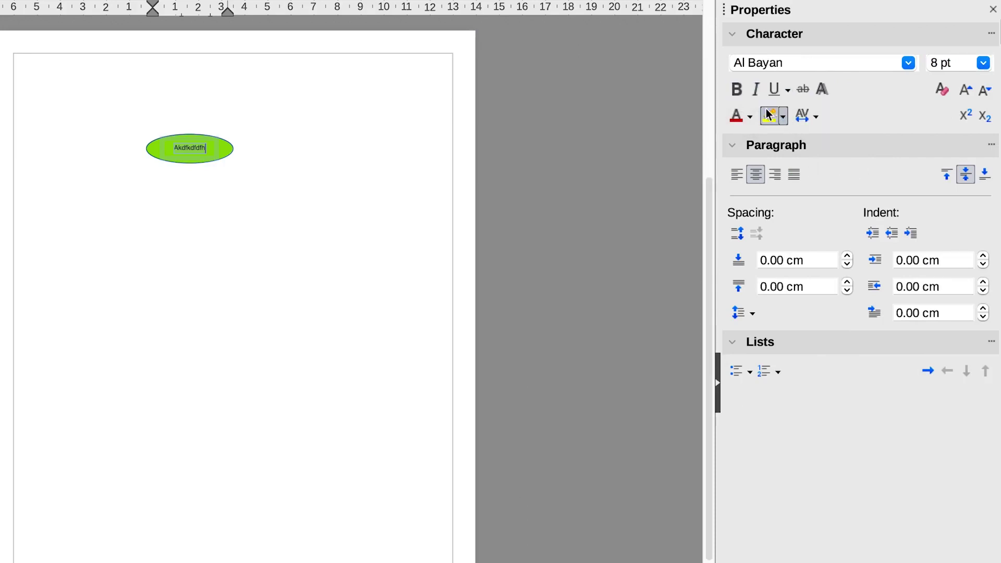
pyautogui.click(752, 116)
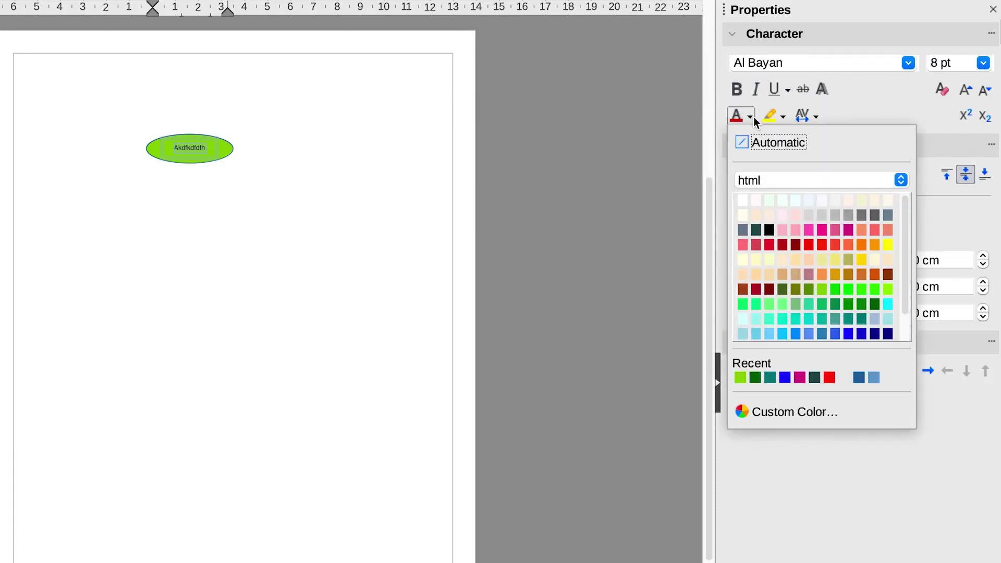
pyautogui.click(781, 118)
pyautogui.click(781, 118)
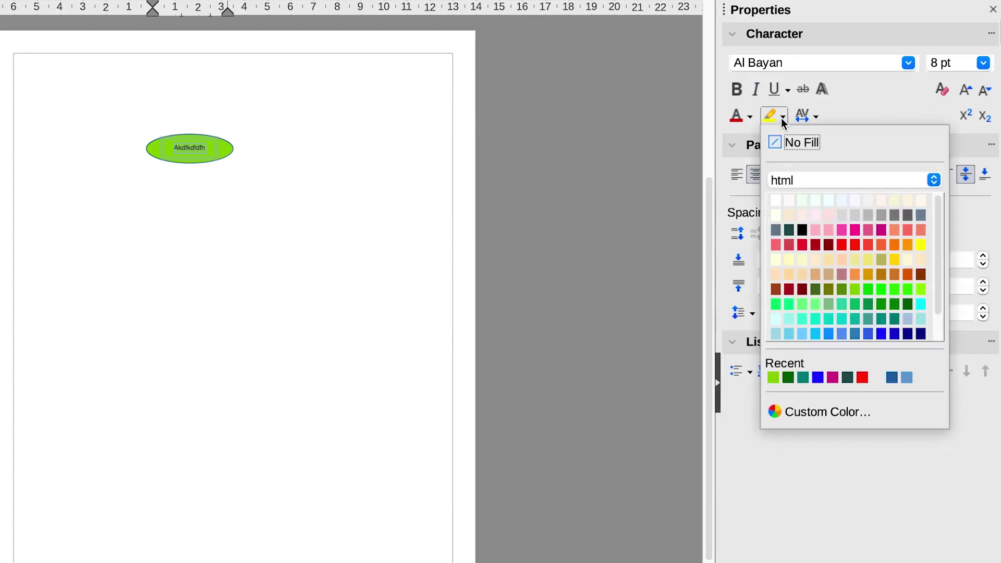
pyautogui.click(855, 106)
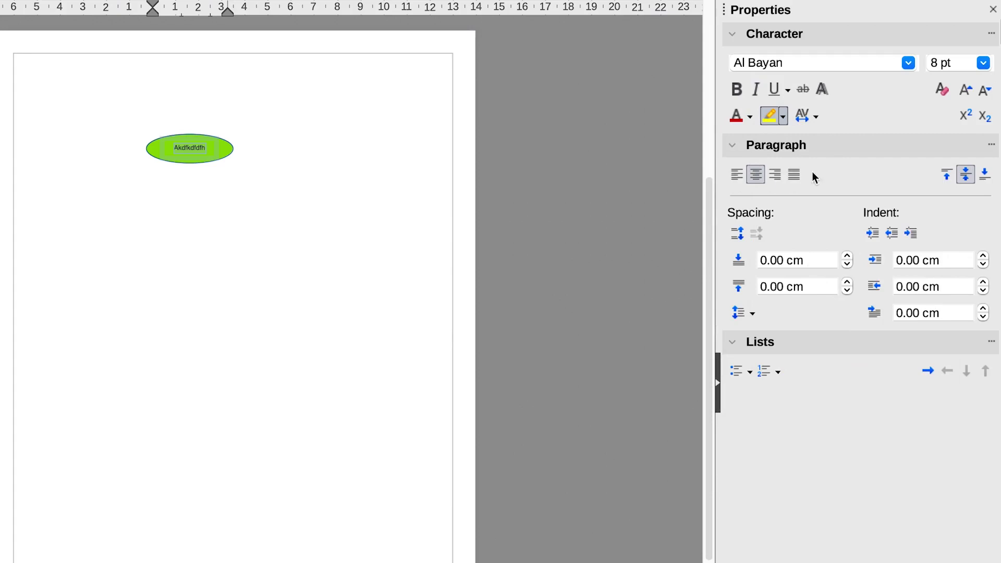
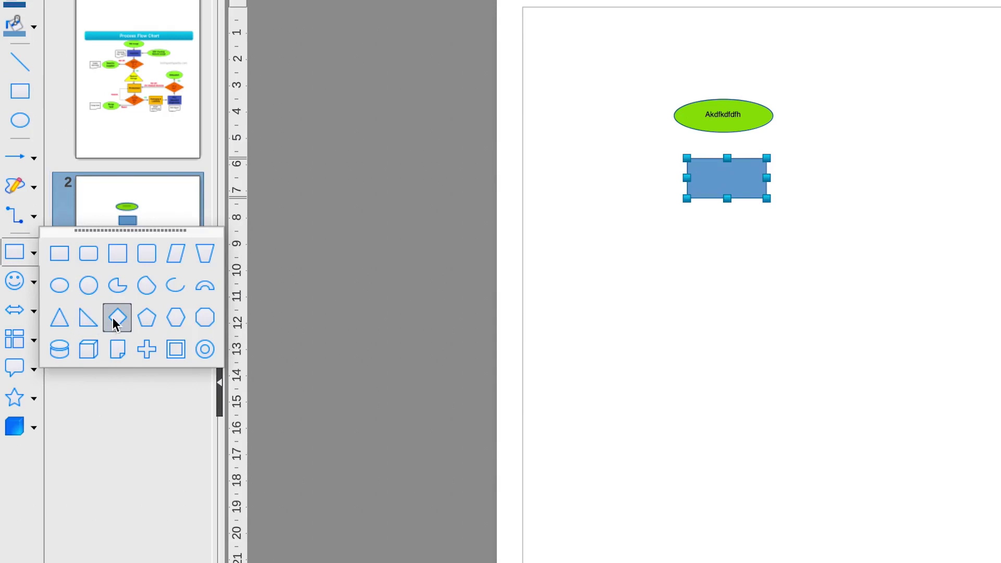
# Draw a diamond about 2.5 cm wide and 2 cm tall below the blue rectangle, and nudge it right beneath the rectangle.
pyautogui.moveTo(707, 219); pyautogui.dragTo(730, 253)
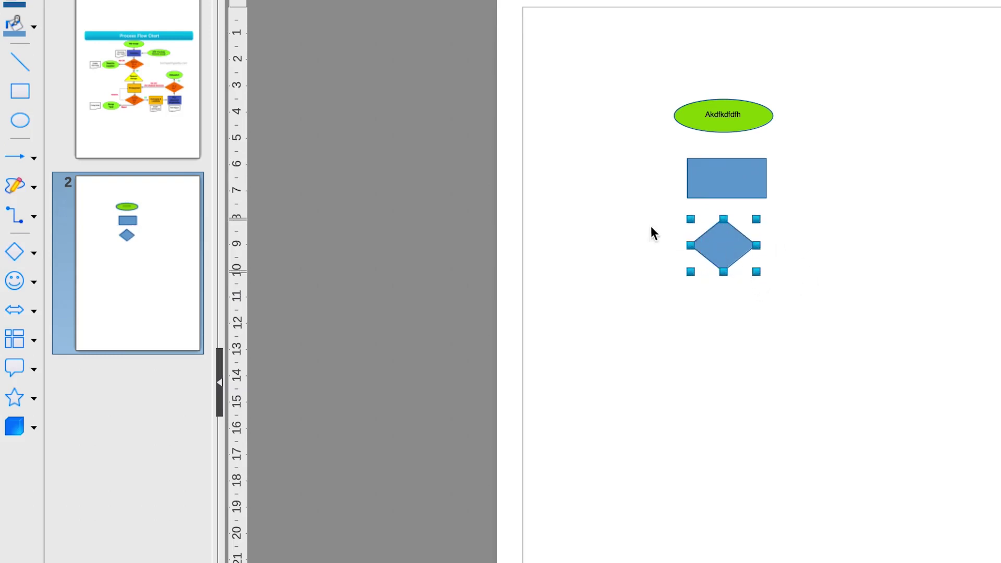
pyautogui.press('Right')
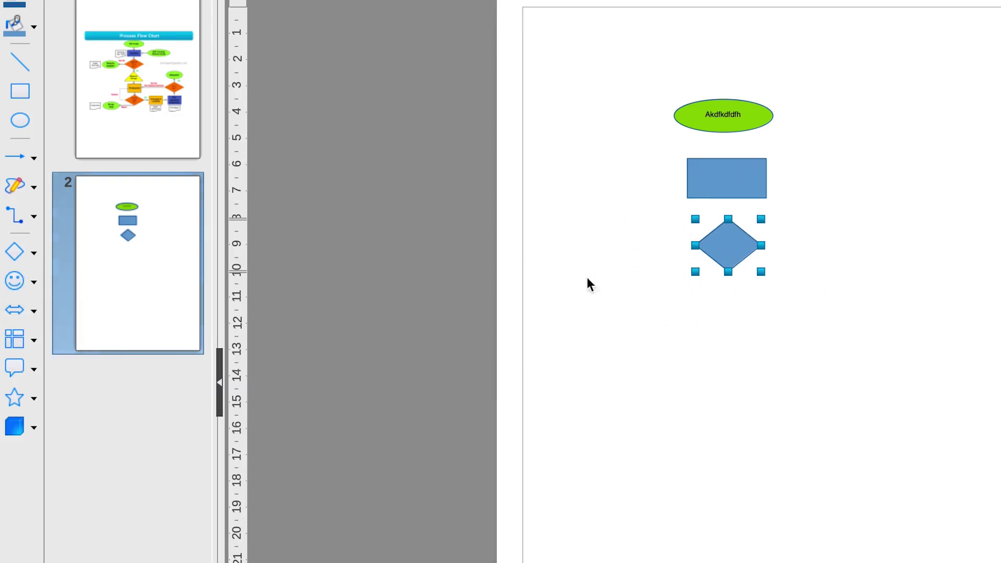
# Following the page 1 reference, draw an isosceles triangle about 3 cm wide below the page 2 diamond, and place a copy of the diamond beneath it.
pyautogui.click(150, 113)
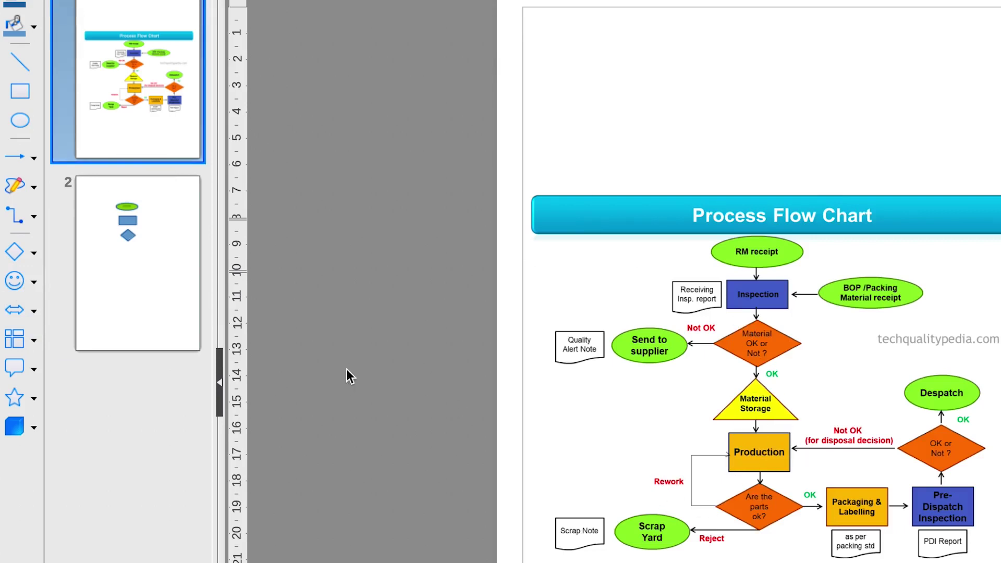
pyautogui.click(153, 283)
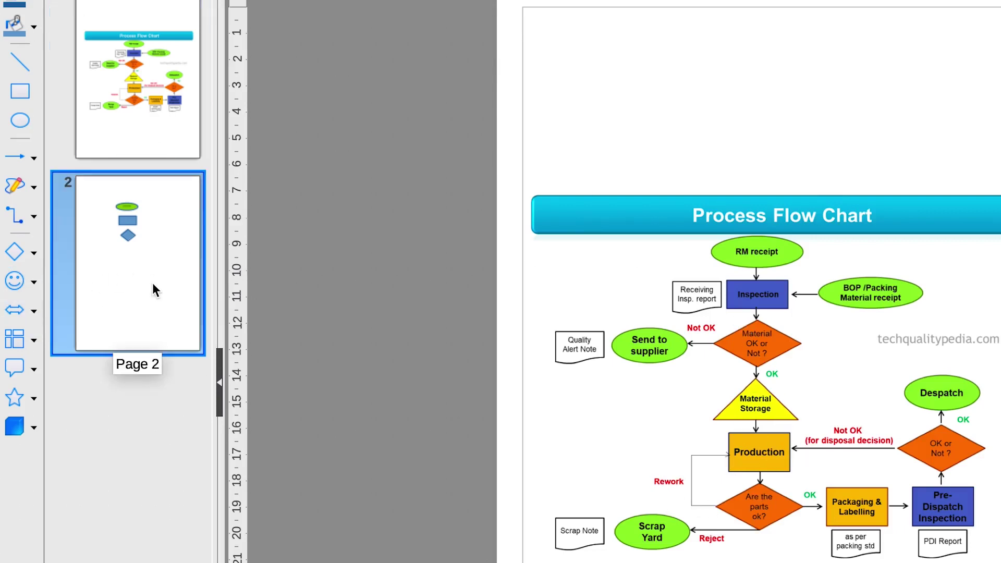
pyautogui.click(32, 253)
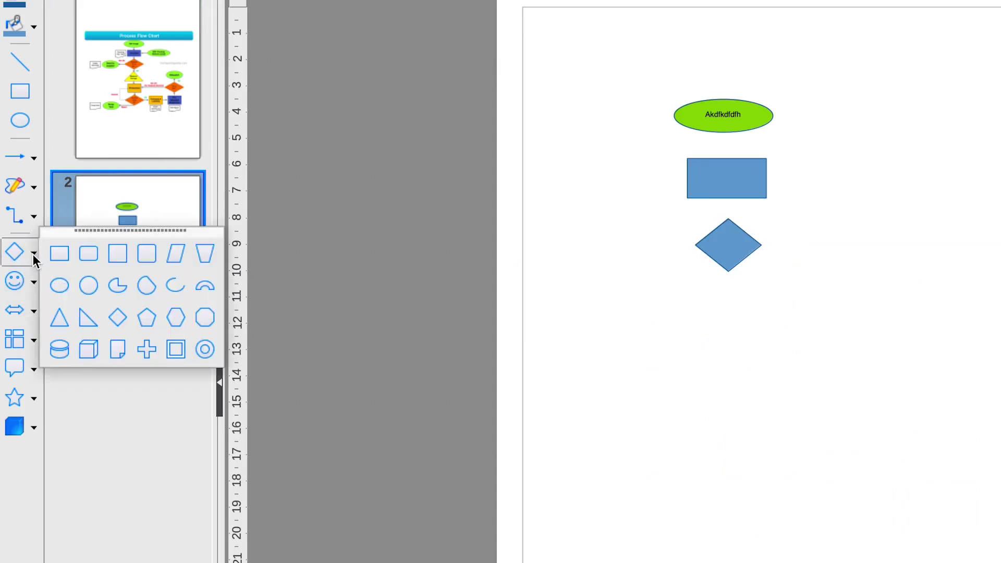
pyautogui.click(59, 316)
pyautogui.moveTo(698, 306); pyautogui.dragTo(780, 363)
pyautogui.click(740, 244)
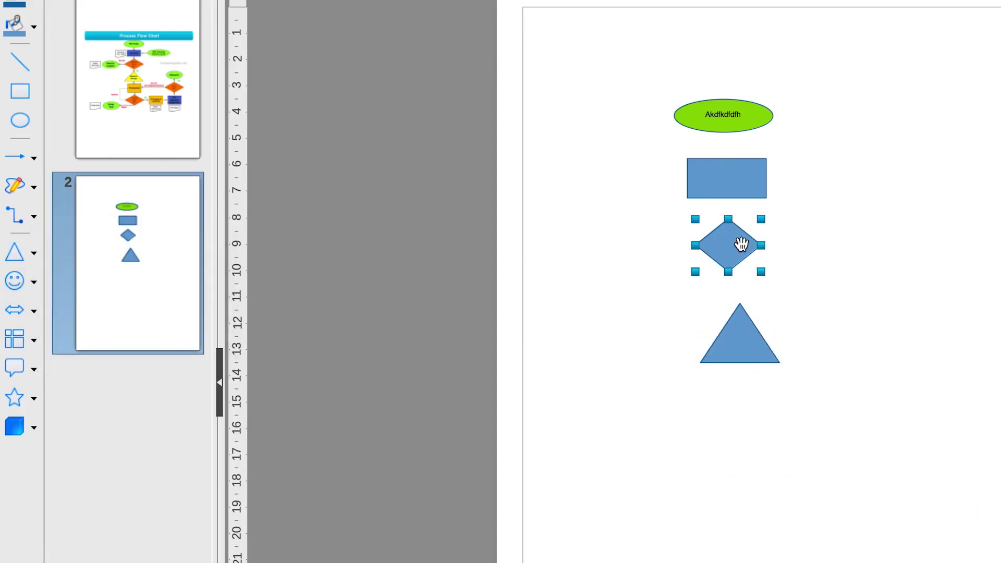
pyautogui.moveTo(724, 246); pyautogui.dragTo(733, 415)
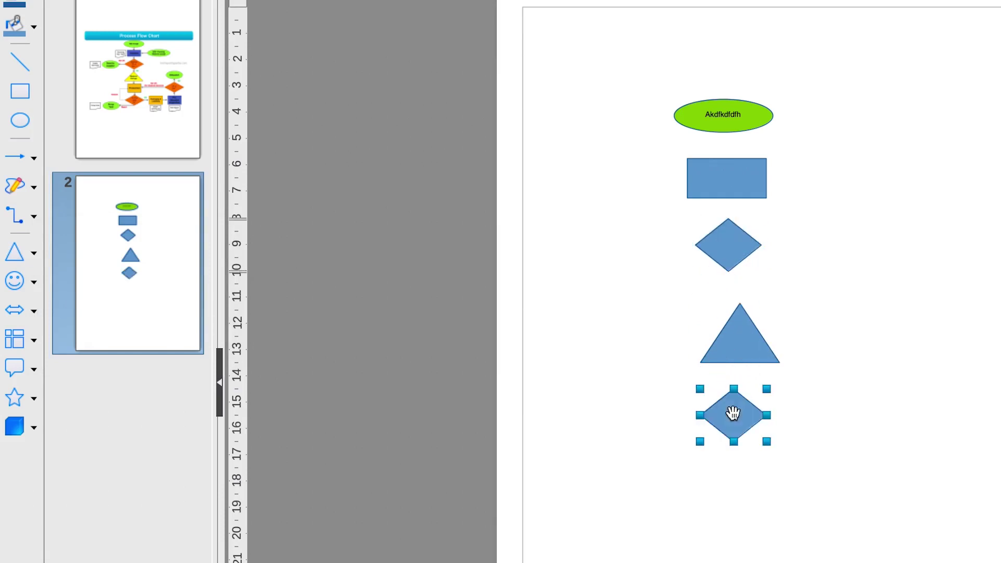
# Check the page 1 reference, and place two copies of the blue rectangle in a row to the right of the lower diamond.
pyautogui.click(155, 111)
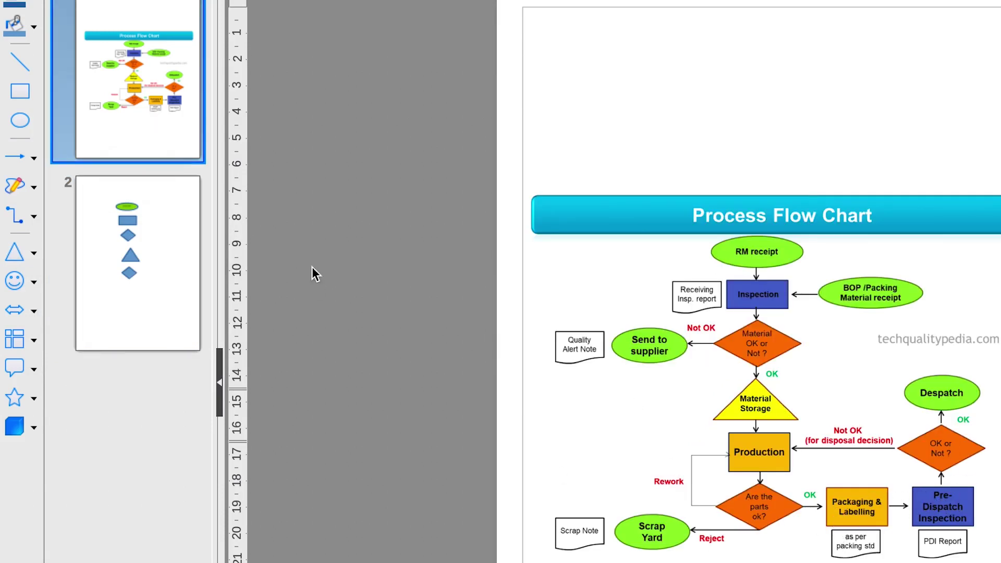
pyautogui.click(128, 254)
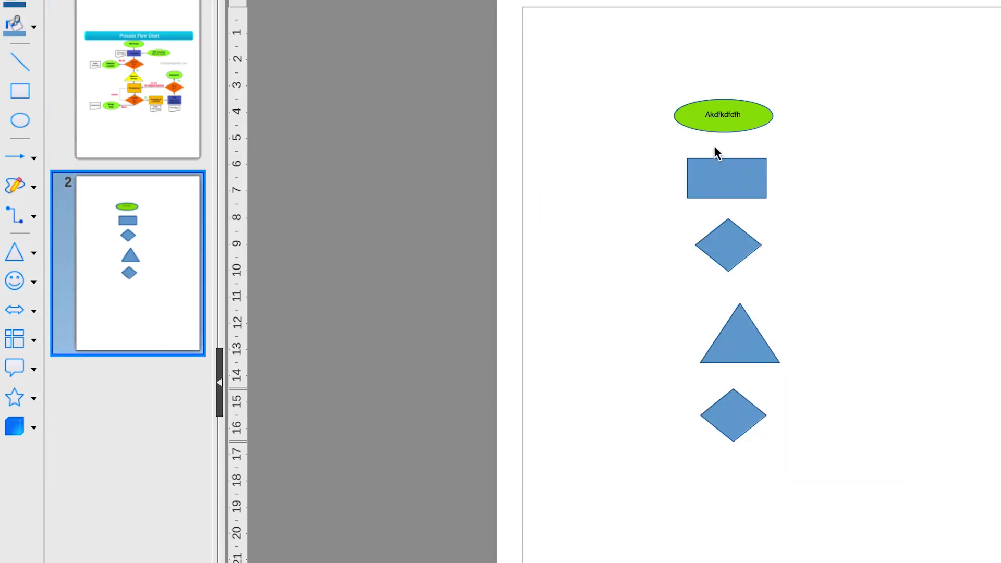
pyautogui.click(723, 164)
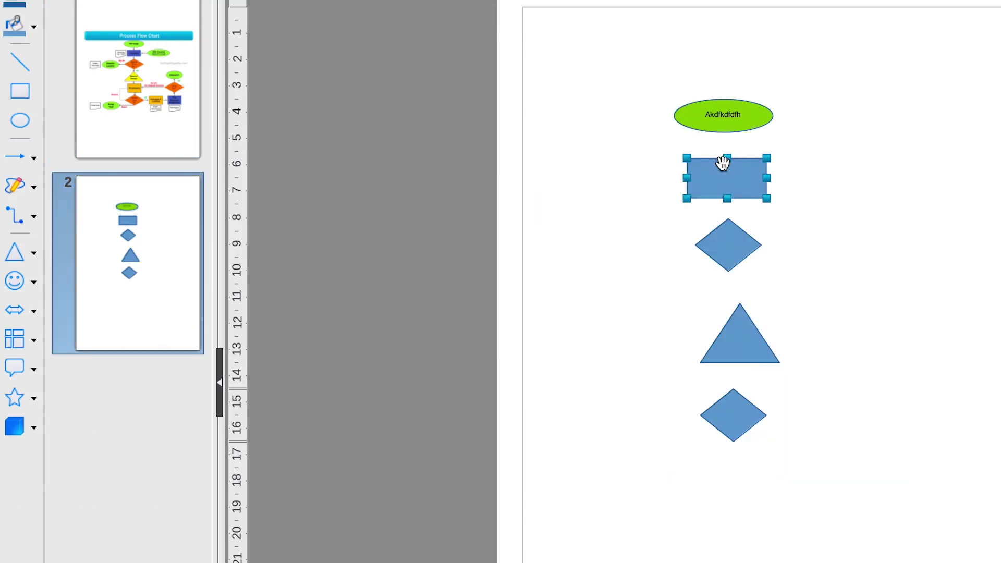
pyautogui.moveTo(739, 194); pyautogui.dragTo(834, 421)
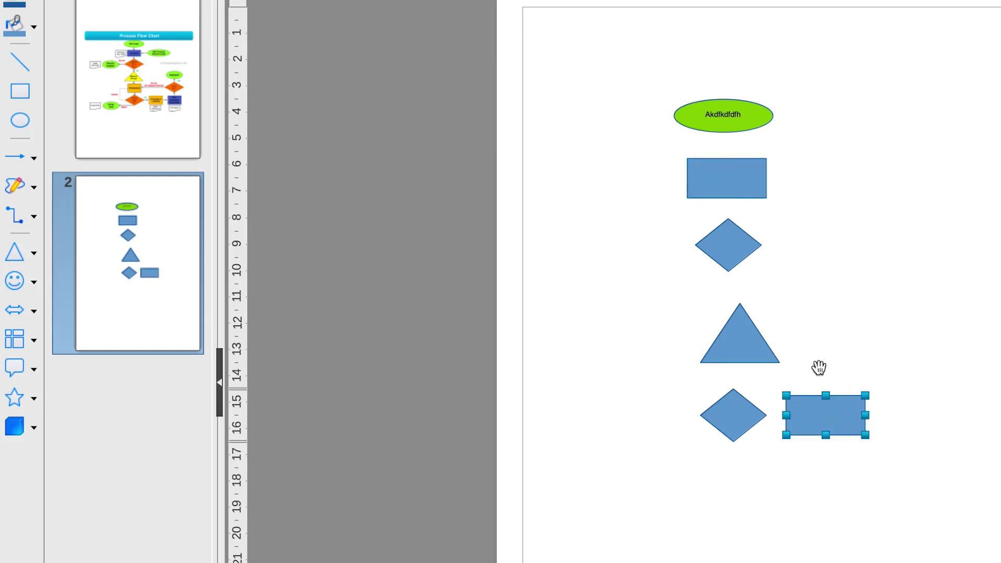
pyautogui.click(754, 189)
pyautogui.click(737, 174)
pyautogui.moveTo(737, 174); pyautogui.dragTo(946, 414)
# Check the page 1 reference, and place a copy of the upper diamond above the rightmost rectangle on page 2.
pyautogui.click(158, 128)
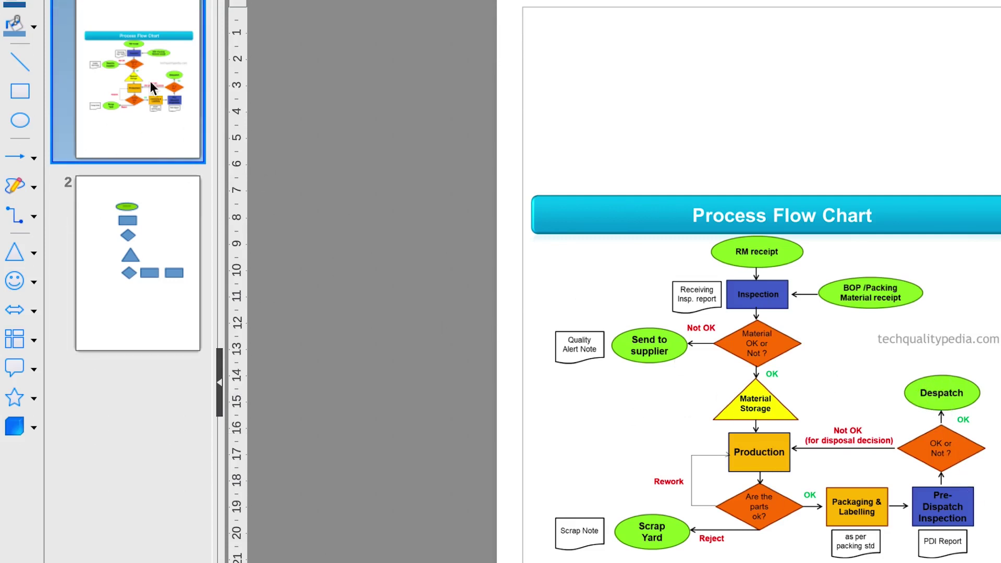
pyautogui.click(139, 224)
pyautogui.click(723, 250)
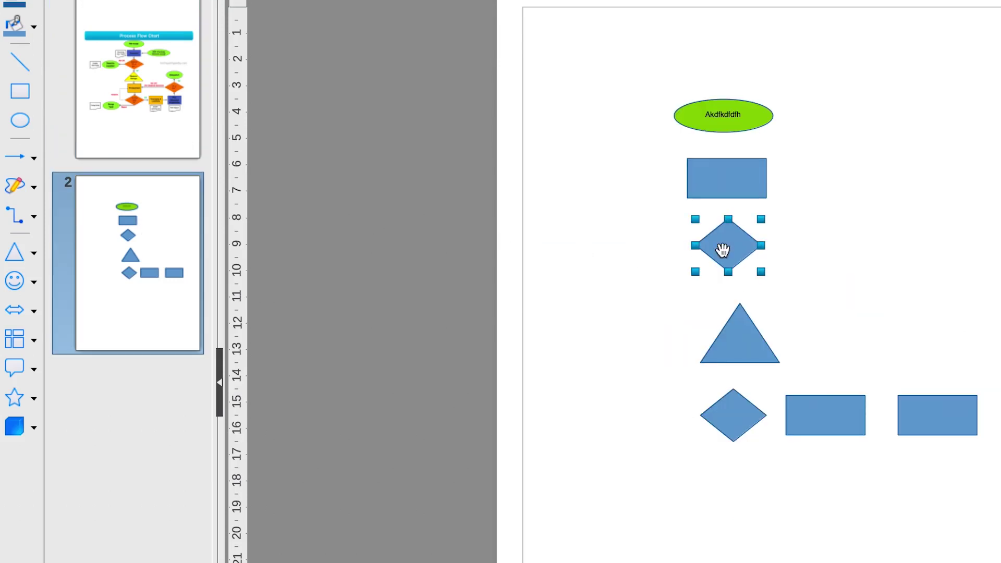
pyautogui.moveTo(733, 239); pyautogui.dragTo(936, 350)
# Place a copy of the green ellipse above the right-hand diamond and increase its height to about 1.75 cm.
pyautogui.click(726, 104)
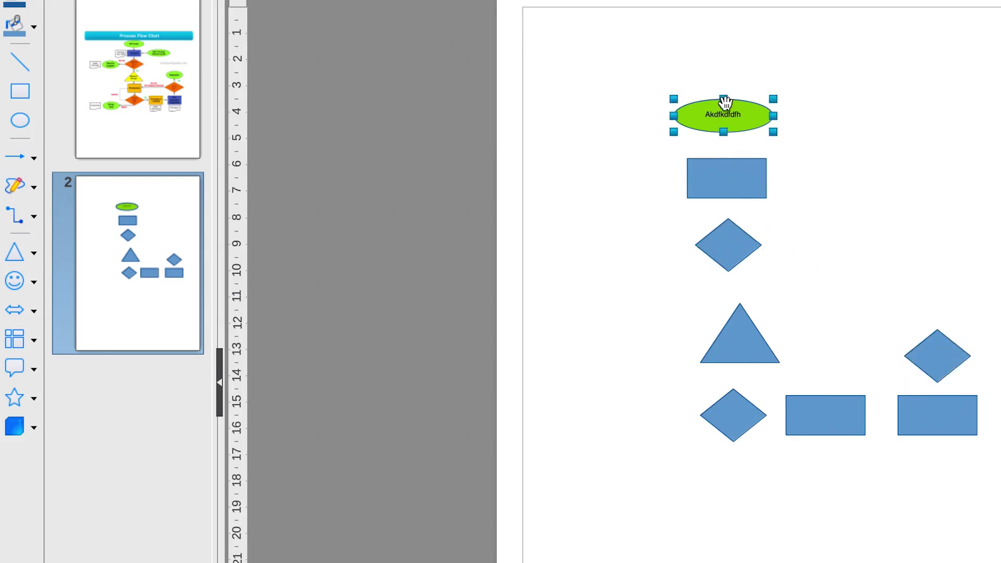
pyautogui.moveTo(756, 112); pyautogui.dragTo(971, 286)
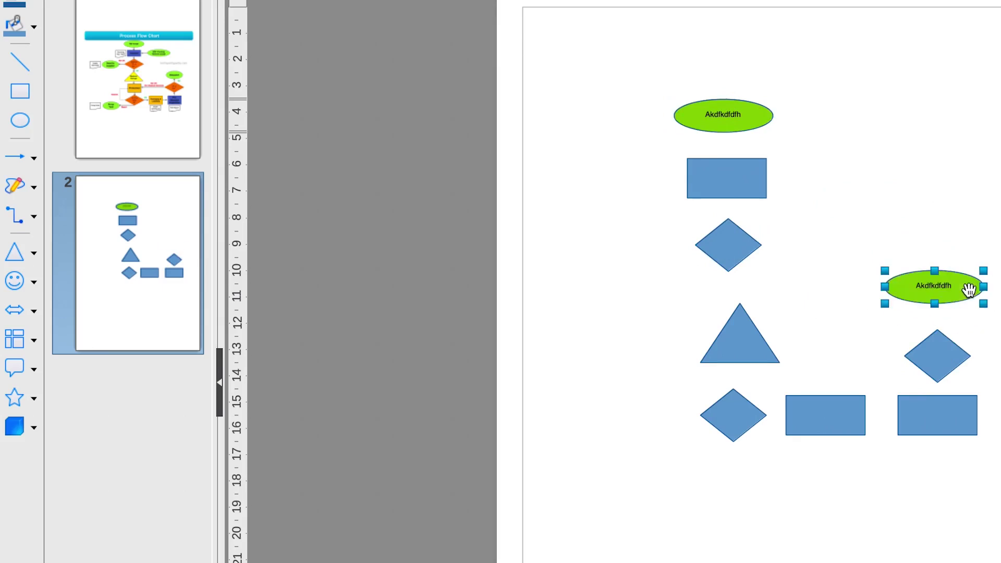
pyautogui.rightClick(935, 270)
pyautogui.press('Escape')
pyautogui.click(934, 264)
pyautogui.moveTo(934, 264); pyautogui.dragTo(934, 251)
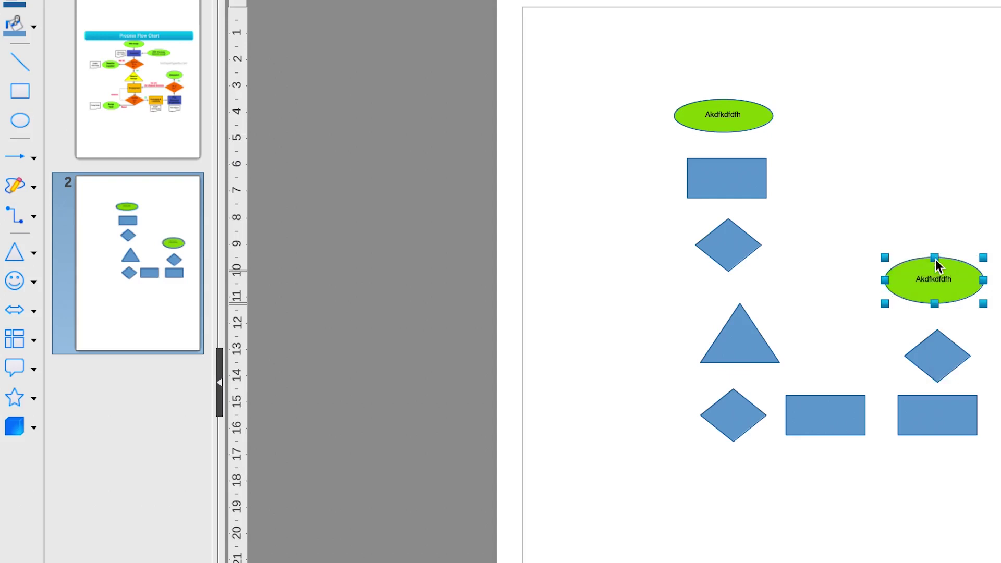
pyautogui.click(919, 227)
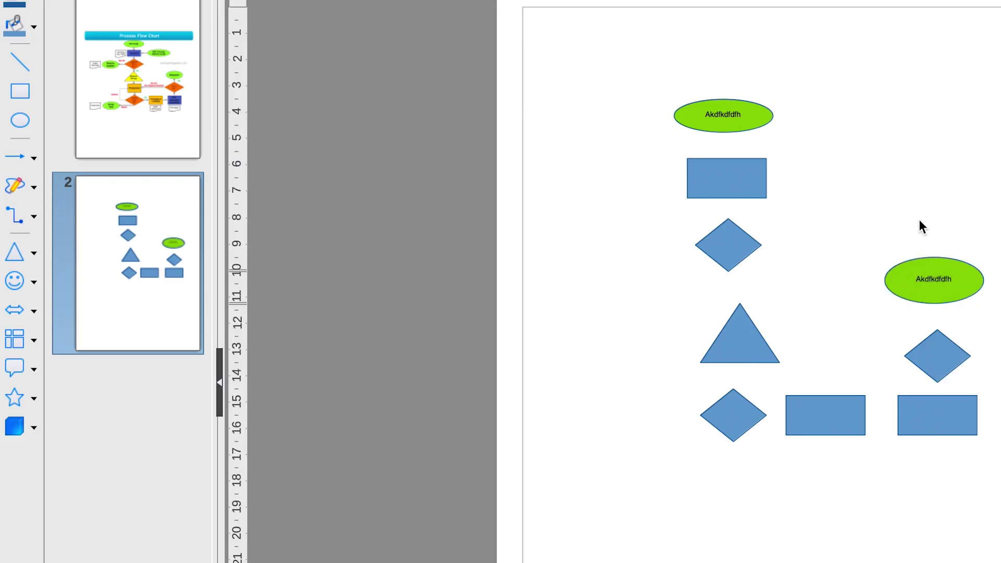
# Check the page 1 reference, and place copies of the taller green ellipse to the left of the lower and upper diamonds.
pyautogui.click(161, 120)
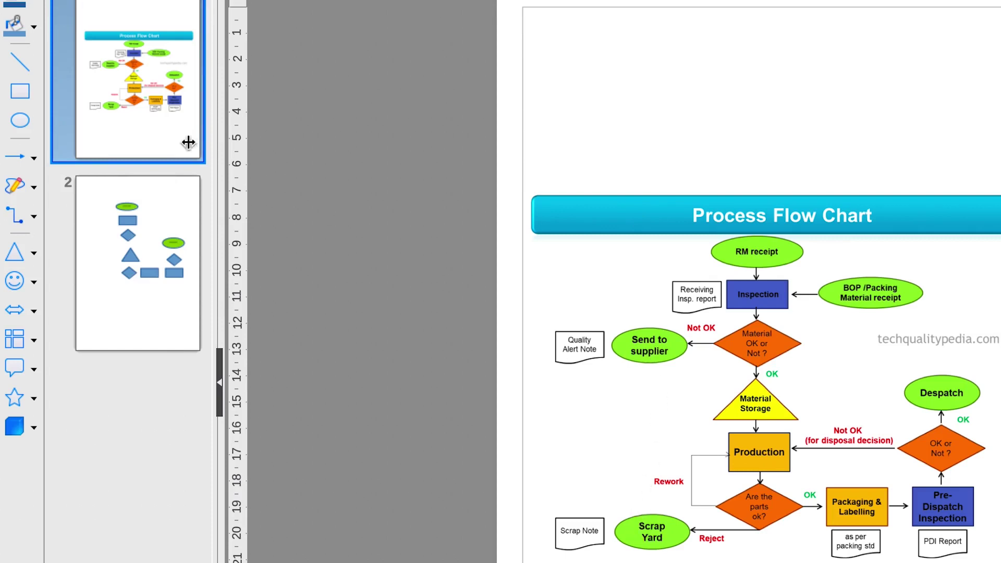
pyautogui.click(147, 274)
pyautogui.click(916, 272)
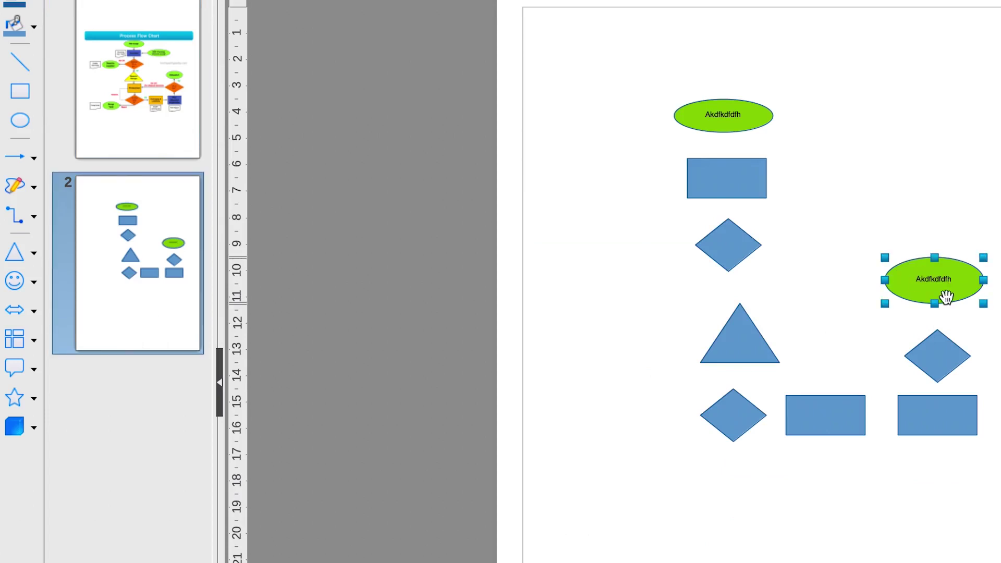
pyautogui.moveTo(938, 302); pyautogui.dragTo(631, 440)
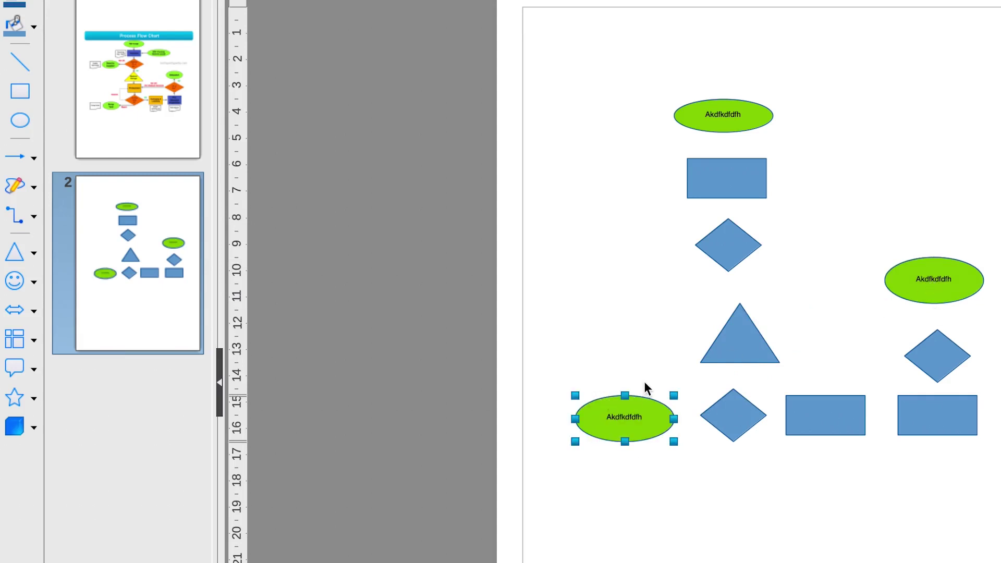
pyautogui.moveTo(644, 397); pyautogui.dragTo(621, 230)
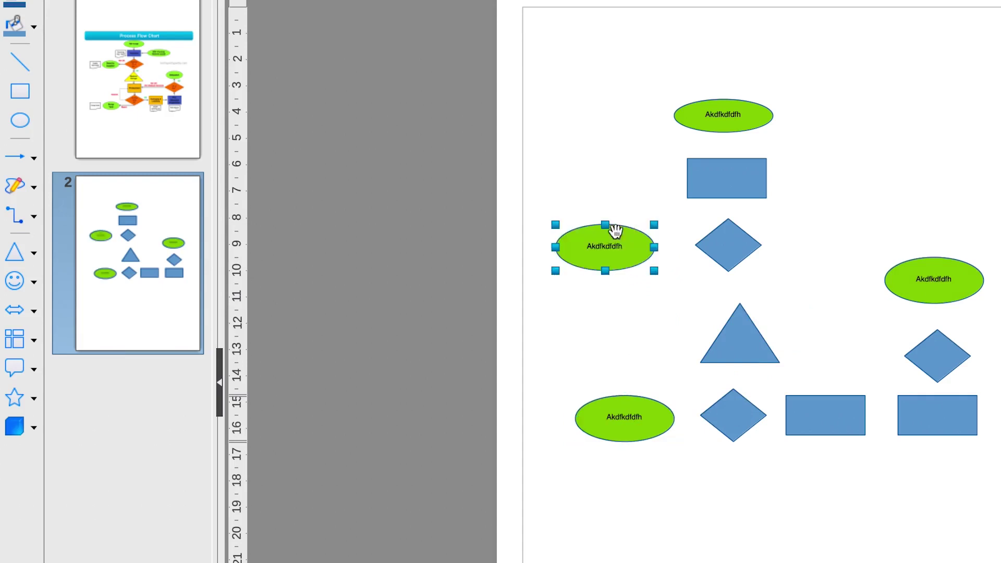
# Following the page 1 reference, add a flowchart document shape left of the top rectangle, sized about 2.3 cm wide and 1.5 cm tall.
pyautogui.click(149, 111)
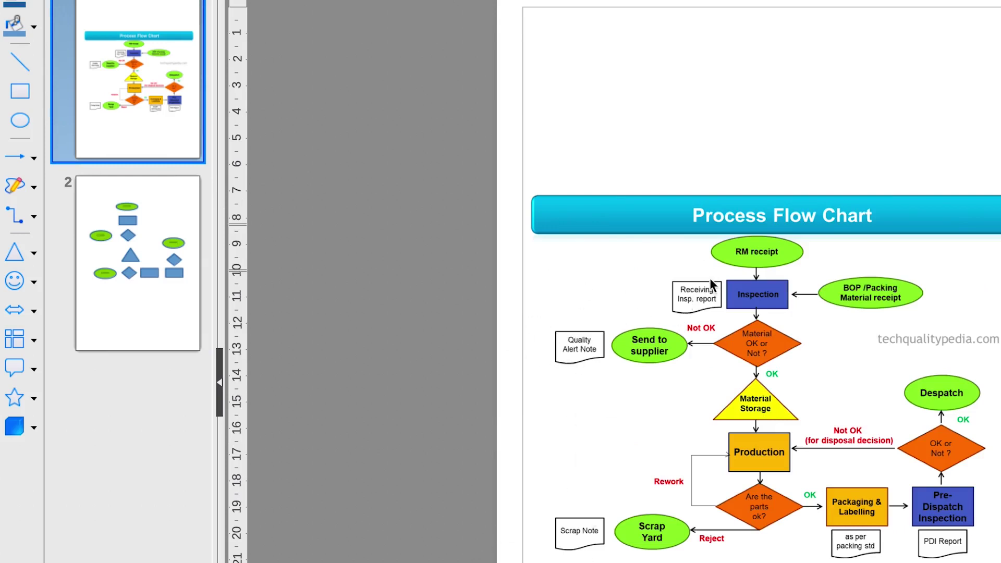
pyautogui.click(65, 285)
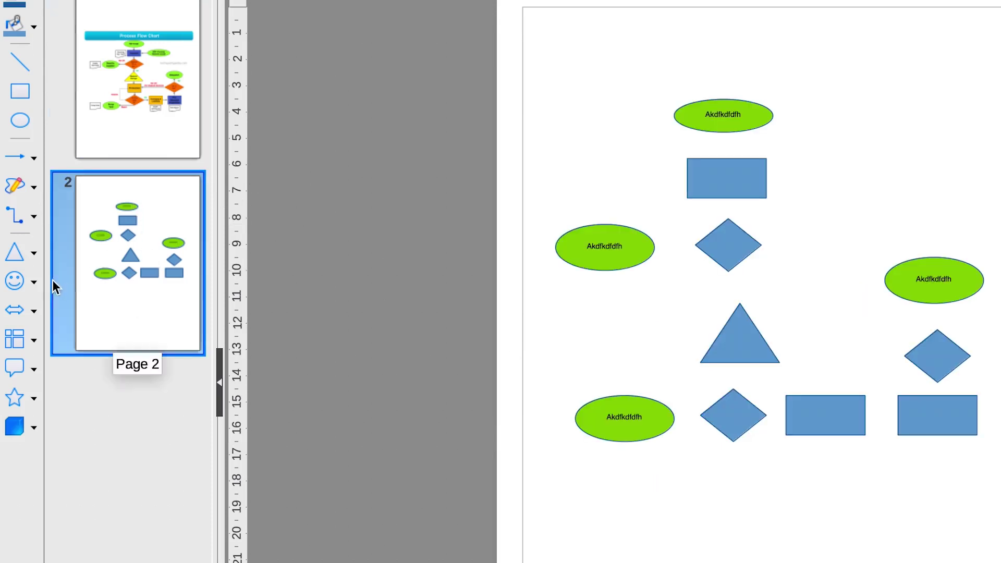
pyautogui.click(36, 253)
pyautogui.click(36, 341)
pyautogui.click(35, 341)
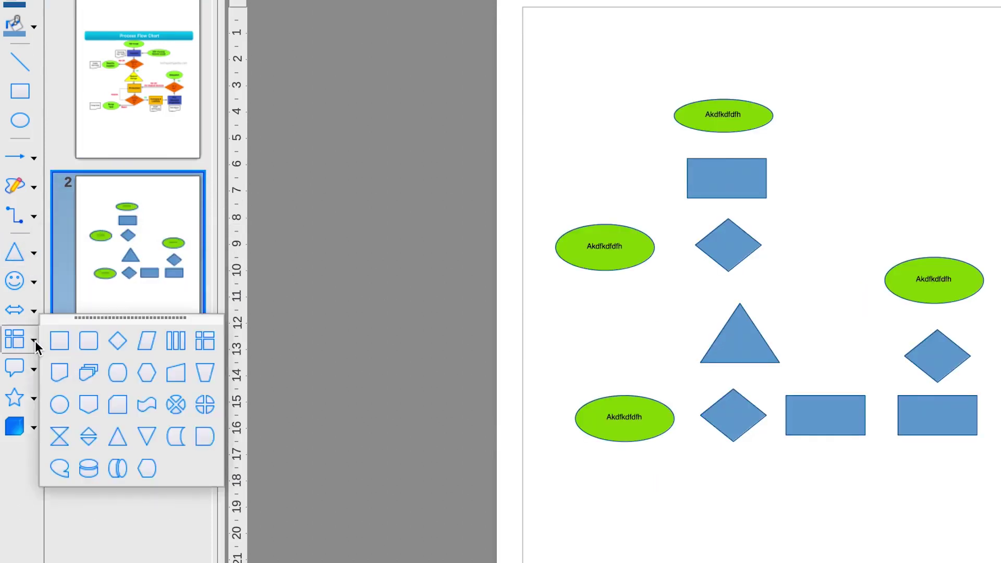
pyautogui.click(59, 369)
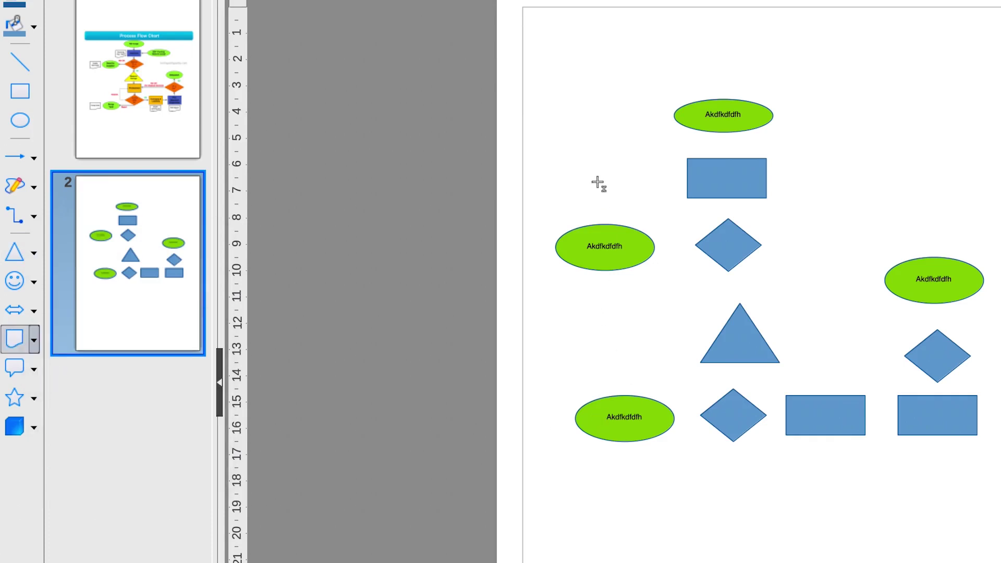
pyautogui.moveTo(608, 165); pyautogui.dragTo(681, 210)
pyautogui.moveTo(650, 181); pyautogui.dragTo(630, 181)
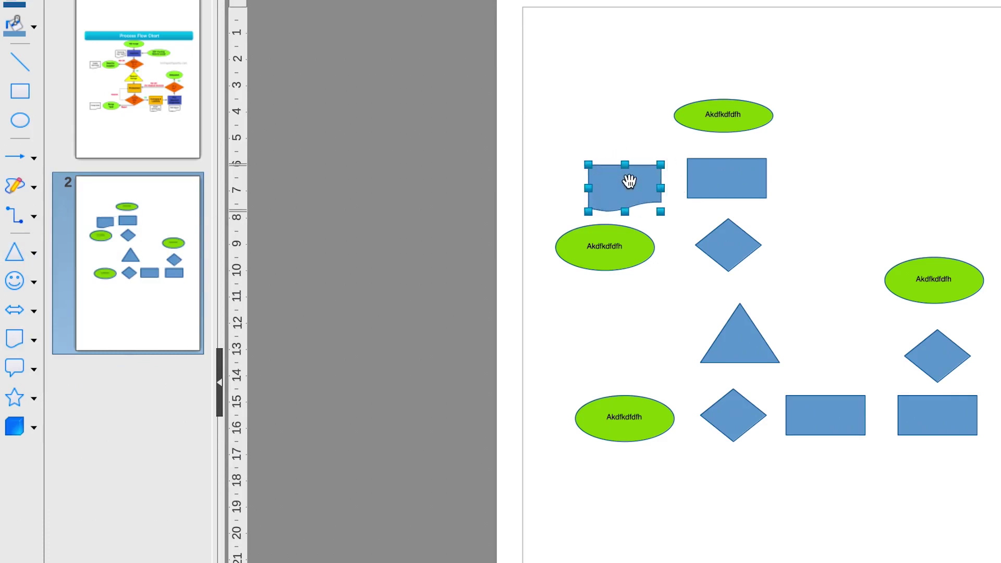
pyautogui.click(661, 165)
pyautogui.moveTo(661, 164); pyautogui.dragTo(648, 171)
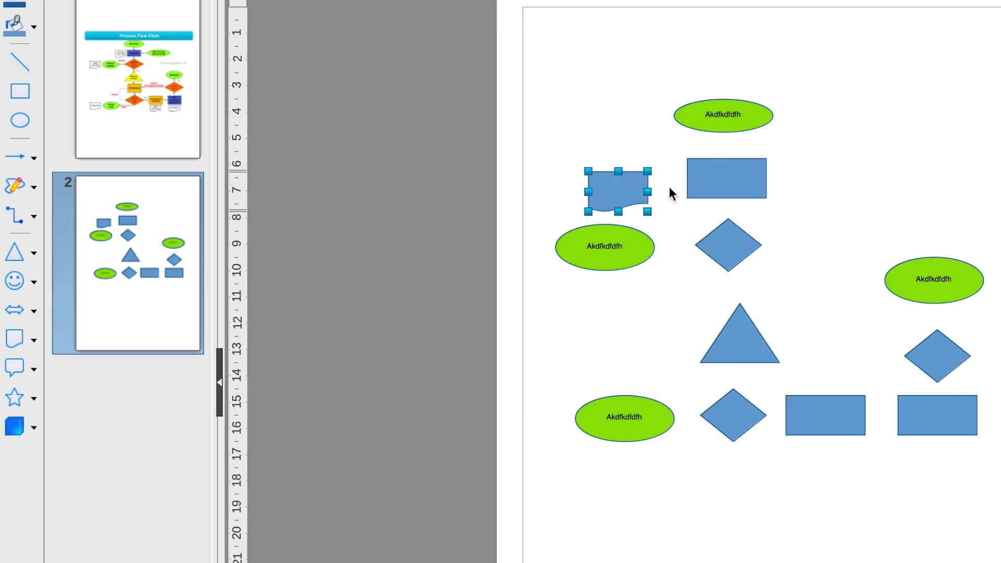
# Check the page 1 reference, move the document shape beside the top rectangle, and place copies left of both left-hand green ellipses.
pyautogui.click(125, 102)
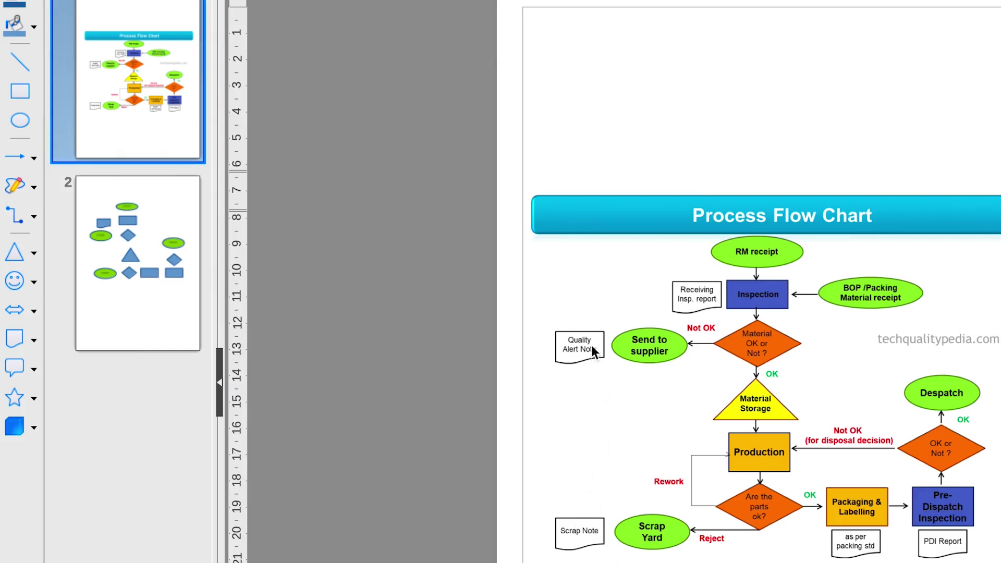
pyautogui.click(152, 264)
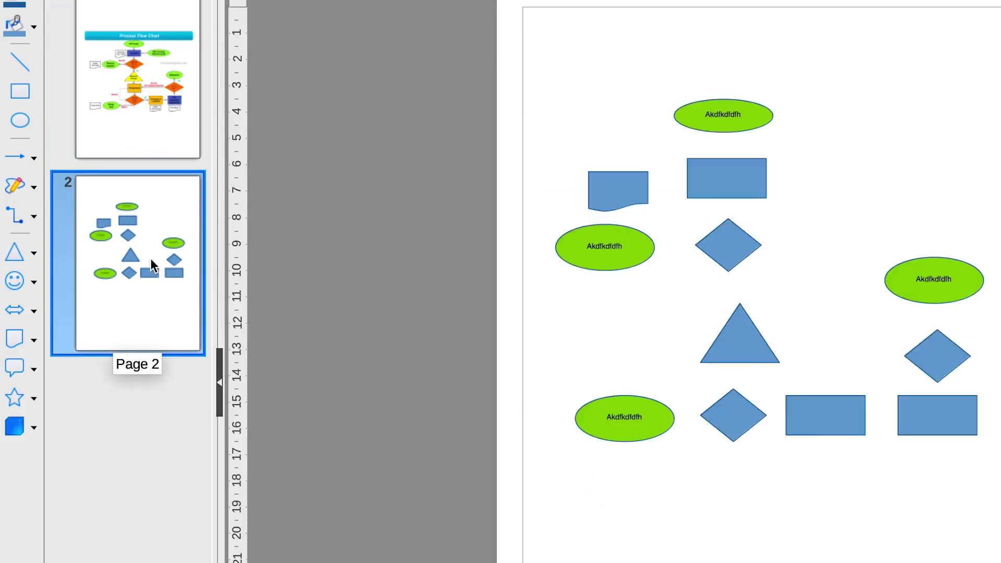
pyautogui.moveTo(607, 204)
pyautogui.mouseDown()
pyautogui.moveTo(622, 190)
pyautogui.moveTo(592, 189)
pyautogui.moveTo(529, 263)
pyautogui.mouseUp()
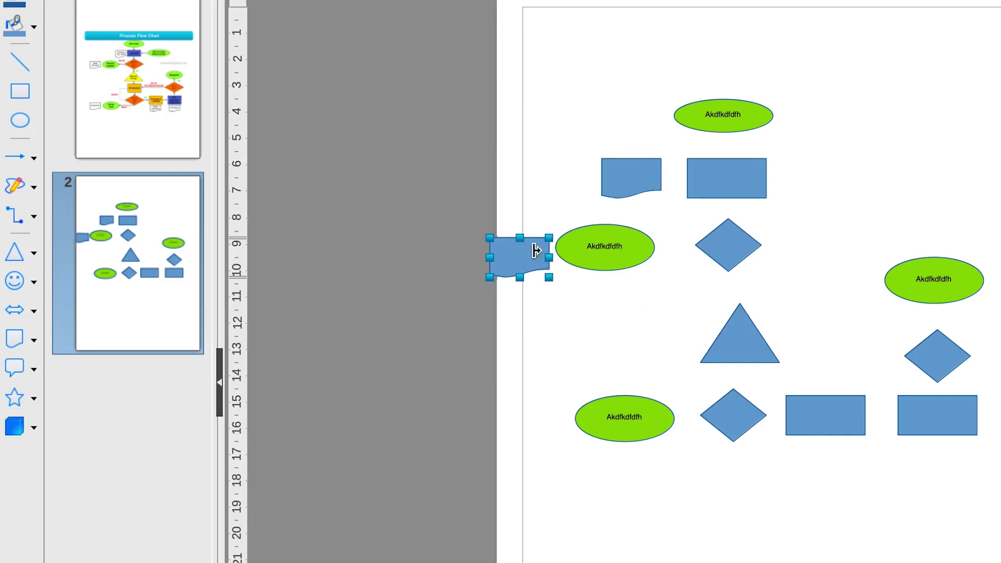
pyautogui.click(536, 267)
pyautogui.moveTo(536, 267)
pyautogui.mouseDown()
pyautogui.moveTo(532, 386)
pyautogui.moveTo(546, 420)
pyautogui.mouseUp()
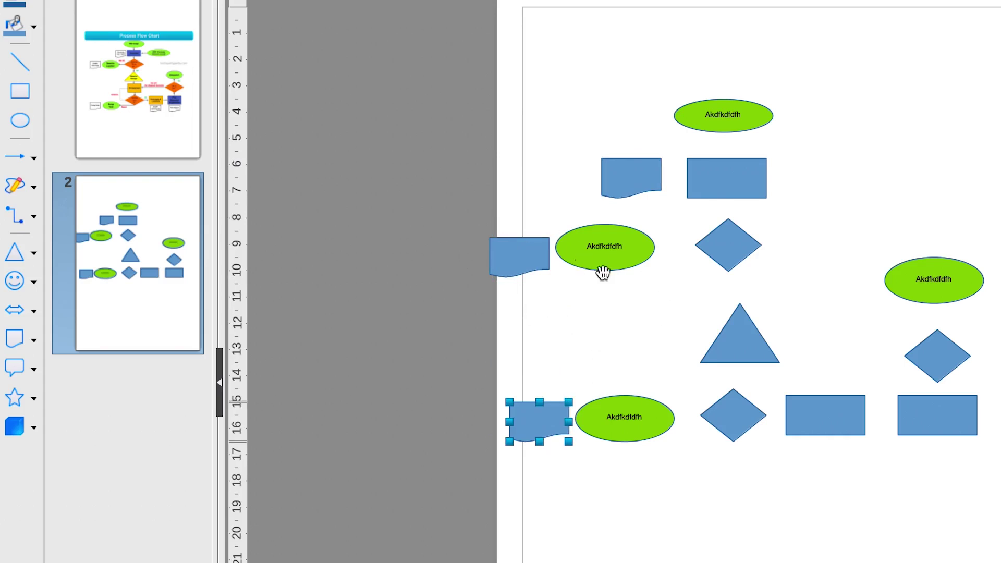
# Check the page 1 reference, and place copies of the document shape below the two bottom-row rectangles on page 2.
pyautogui.press('pageup')
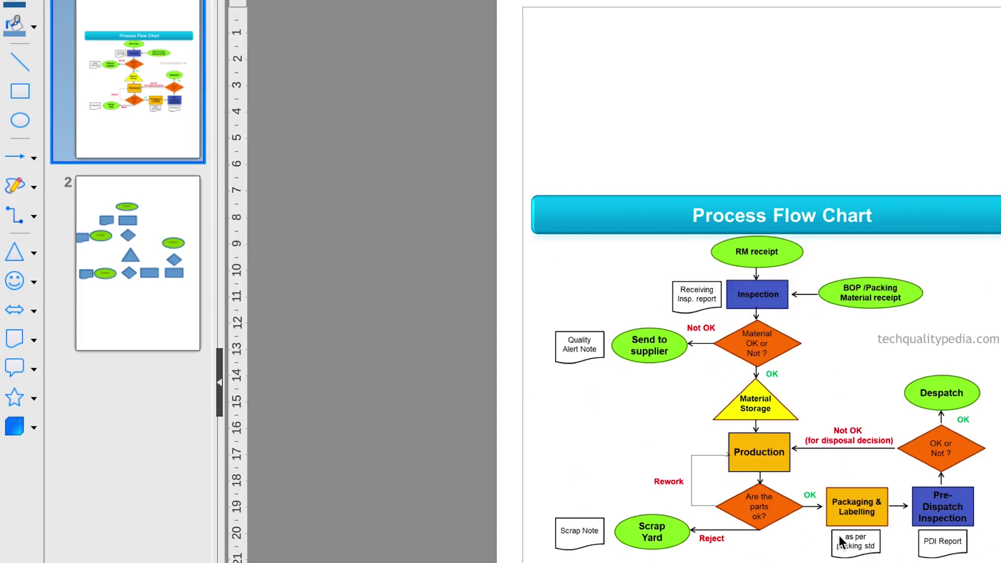
pyautogui.click(161, 213)
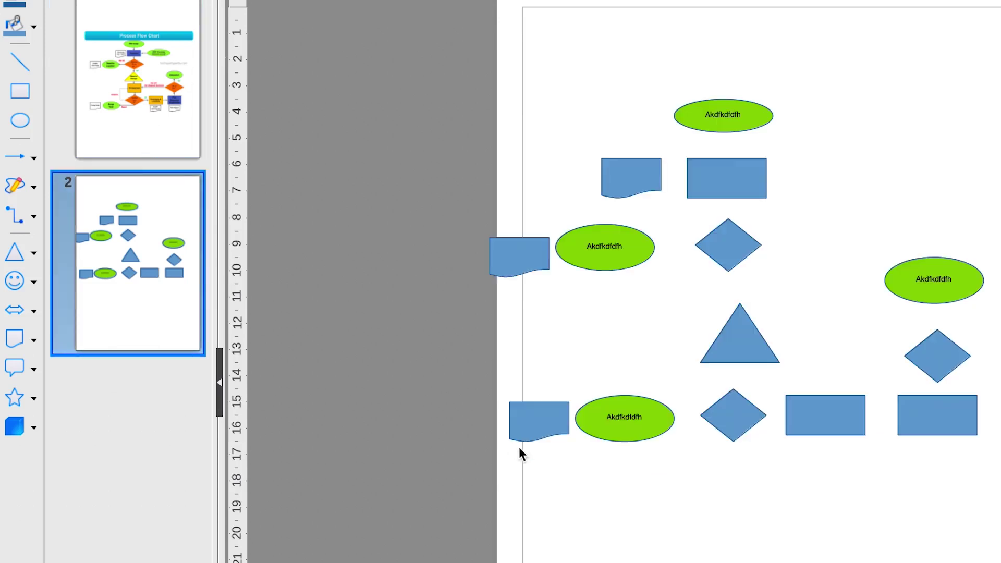
pyautogui.click(543, 425)
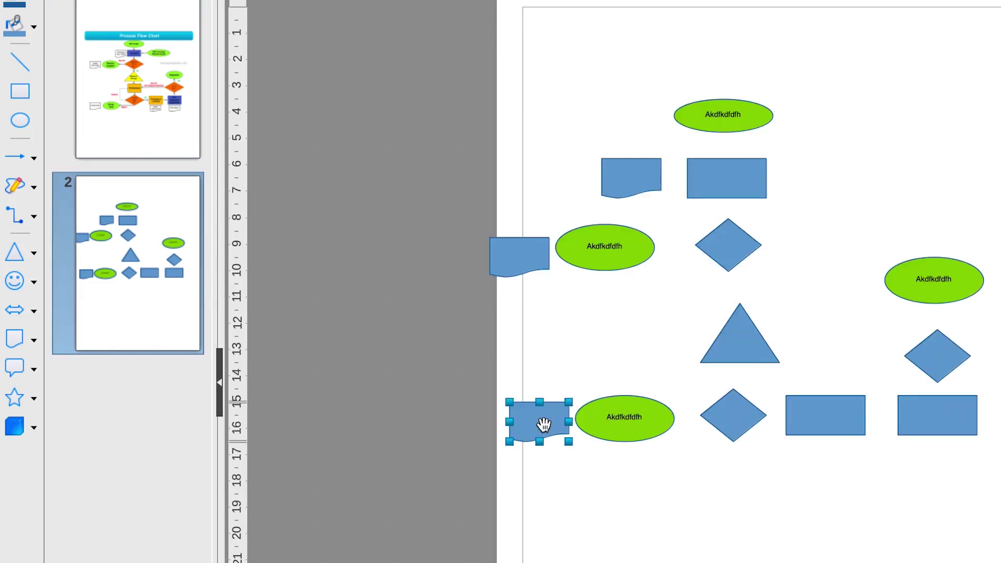
pyautogui.moveTo(542, 430); pyautogui.dragTo(828, 486)
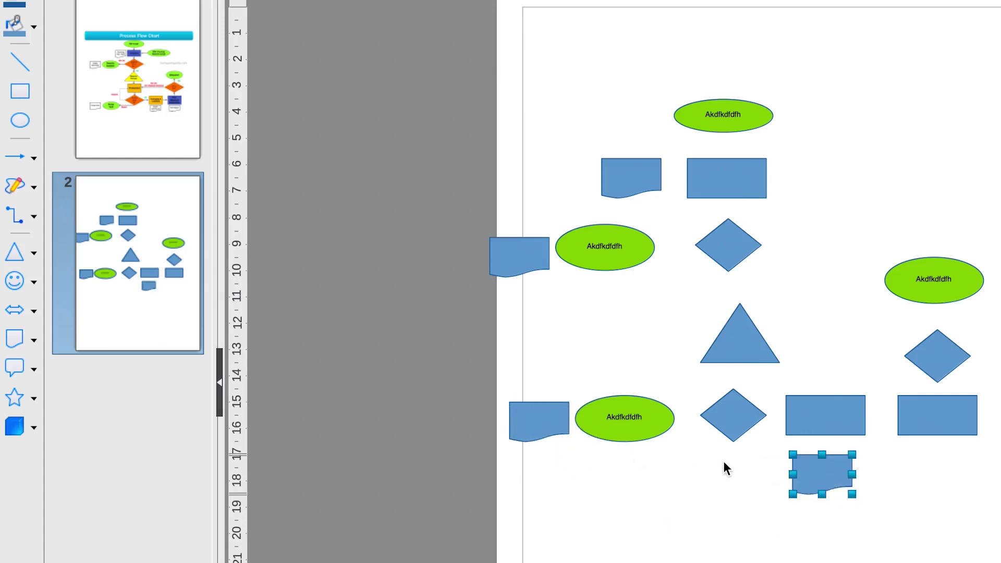
pyautogui.moveTo(832, 469); pyautogui.dragTo(947, 470)
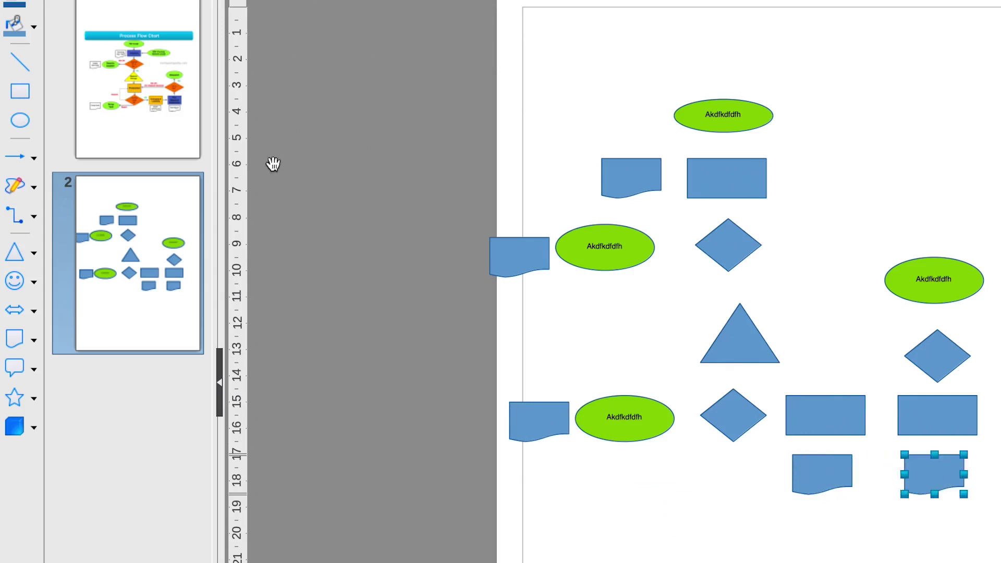
# Check the page 1 reference, and draw an arrow on page 2 from the top green ellipse down to the rectangle.
pyautogui.click(174, 117)
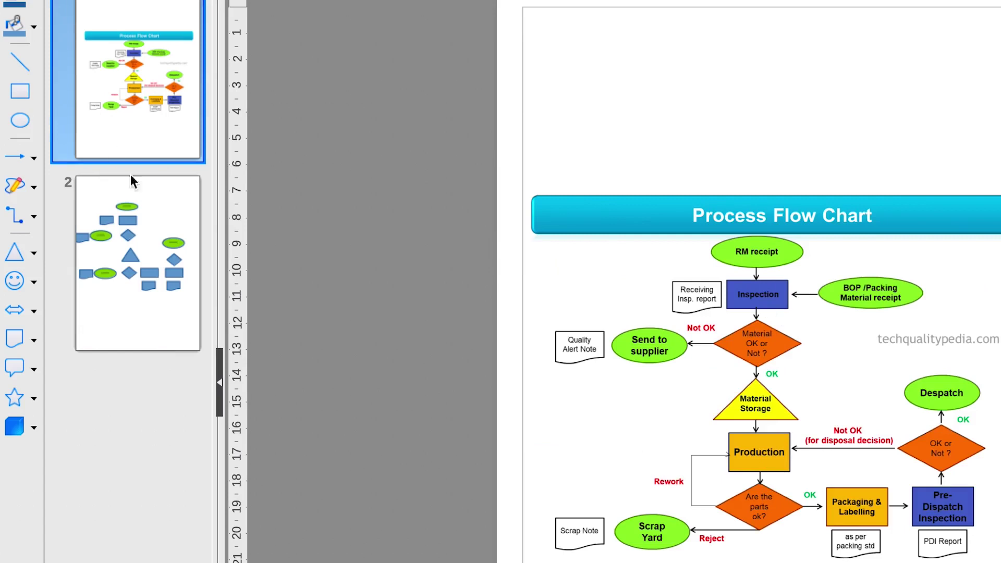
pyautogui.click(154, 226)
pyautogui.click(34, 157)
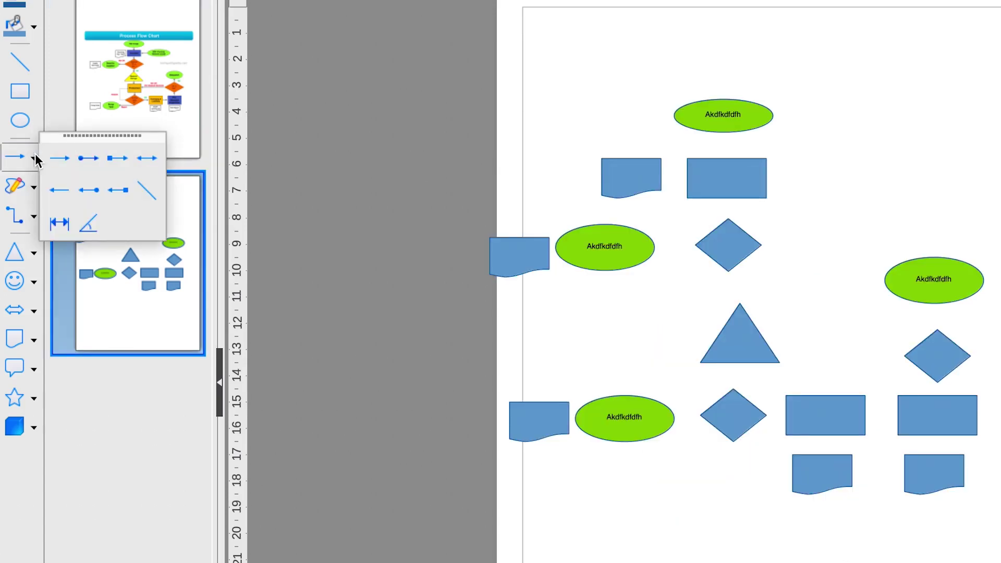
pyautogui.click(70, 170)
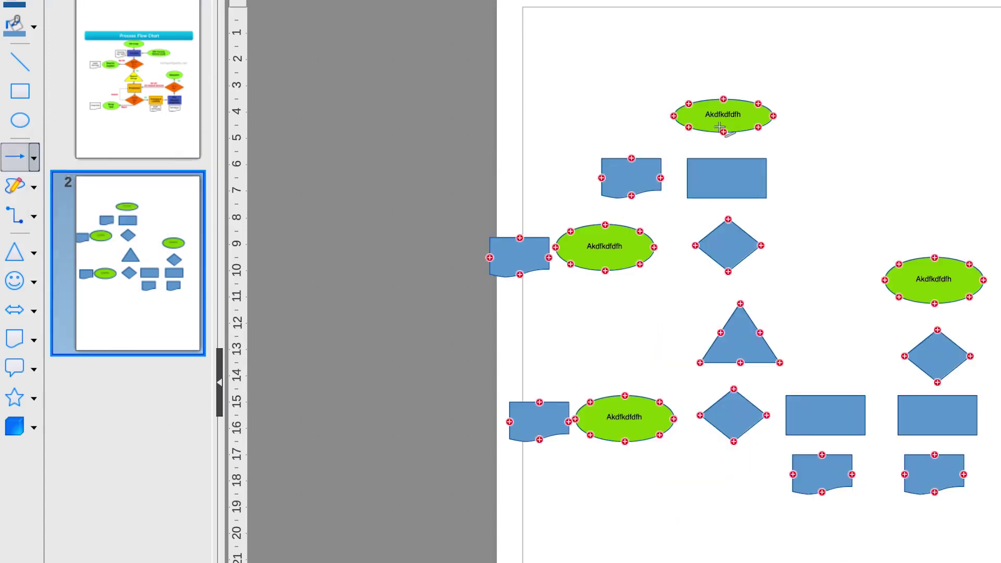
pyautogui.moveTo(723, 133); pyautogui.dragTo(727, 158)
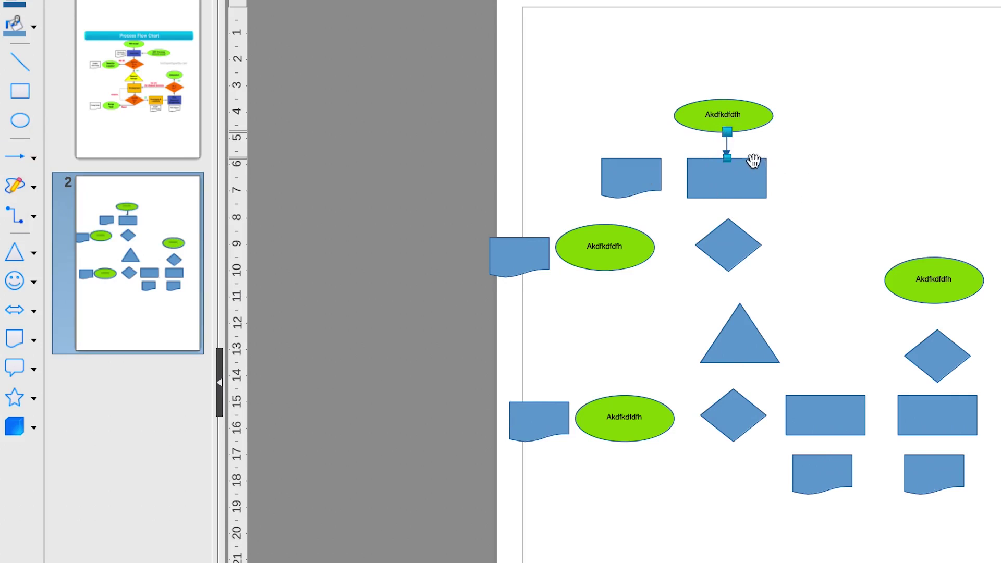
# Place copies of the arrow between the top rectangle and upper diamond, and between that diamond and the triangle.
pyautogui.moveTo(727, 149); pyautogui.dragTo(727, 216)
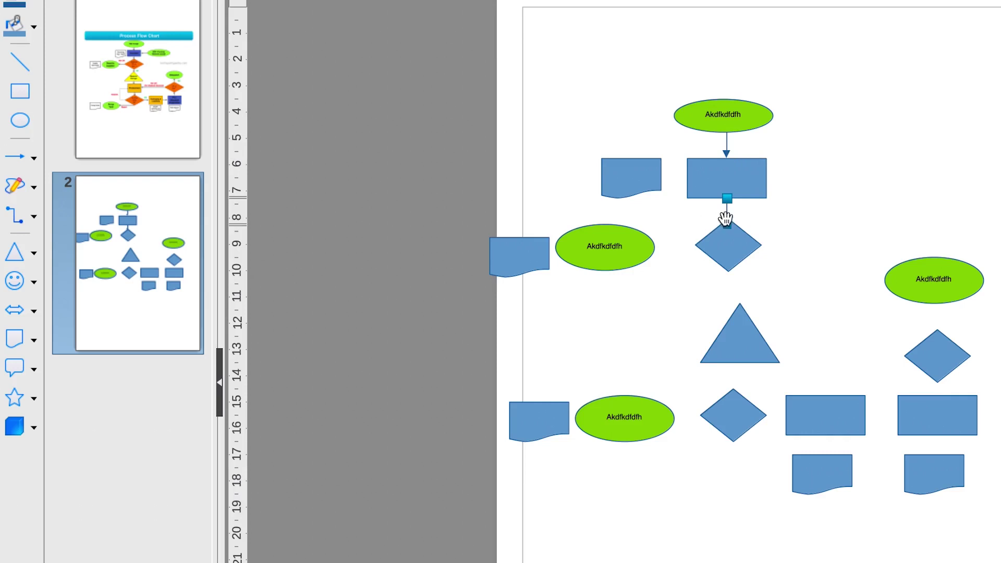
pyautogui.moveTo(728, 215); pyautogui.dragTo(732, 286)
pyautogui.press('Left')
pyautogui.press('Left')
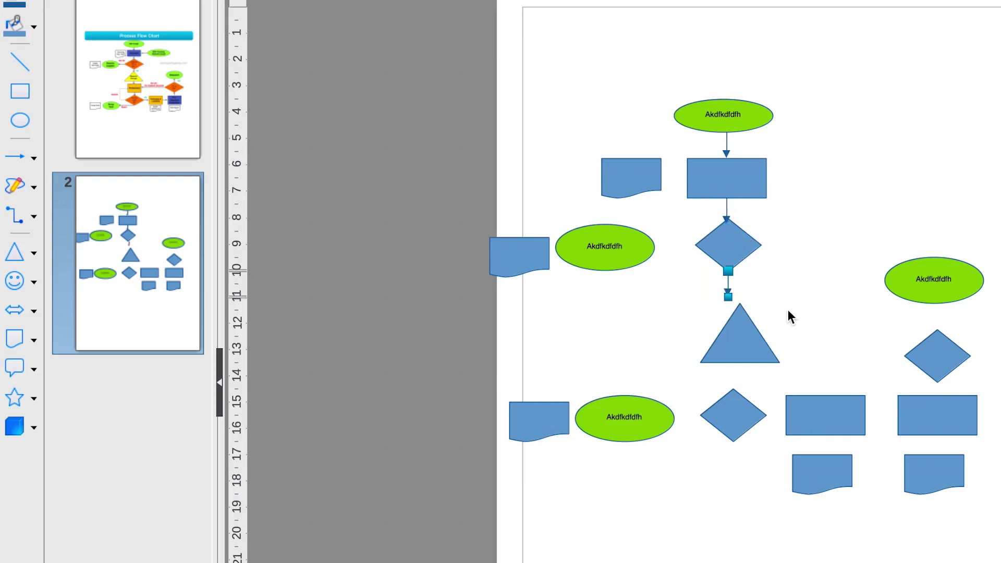
# Shift the triangle left and adjust the upper diamond so both line up with the vertical arrows.
pyautogui.click(742, 337)
pyautogui.click(730, 286)
pyautogui.press('Left')
pyautogui.click(721, 360)
pyautogui.moveTo(742, 347); pyautogui.dragTo(729, 352)
pyautogui.click(749, 365)
# Align the lower diamond under the triangle, and place a copy of the vertical arrow between them.
pyautogui.click(733, 402)
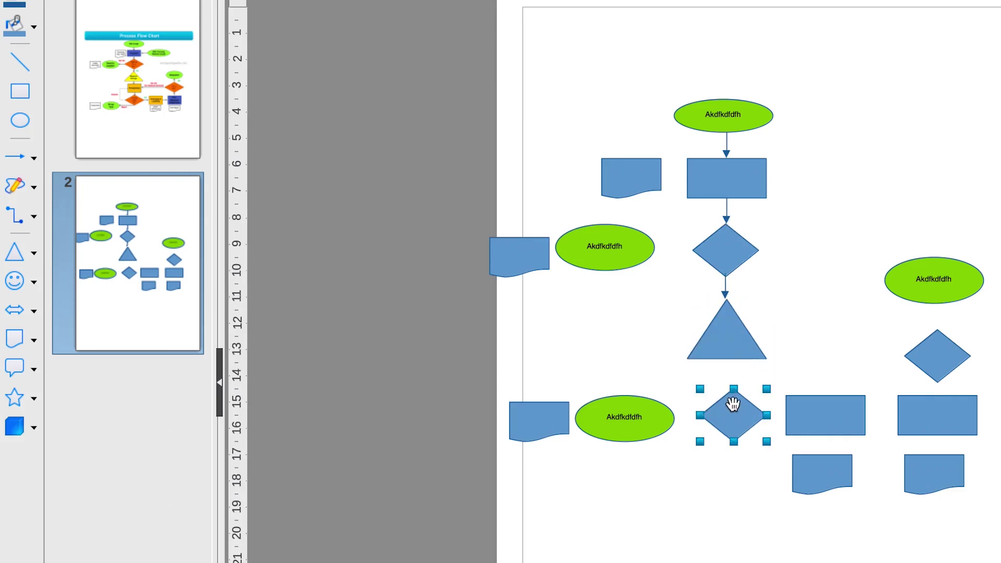
pyautogui.moveTo(733, 404); pyautogui.dragTo(727, 399)
pyautogui.click(727, 281)
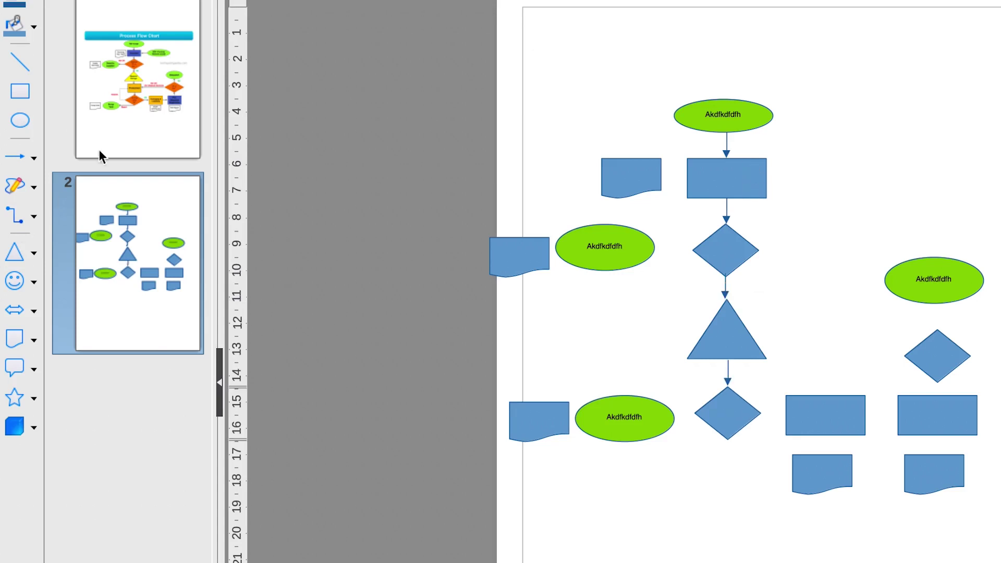
# Check the page 1 reference, and move the green ellipse beside the lower diamond down about 1 cm.
pyautogui.click(171, 43)
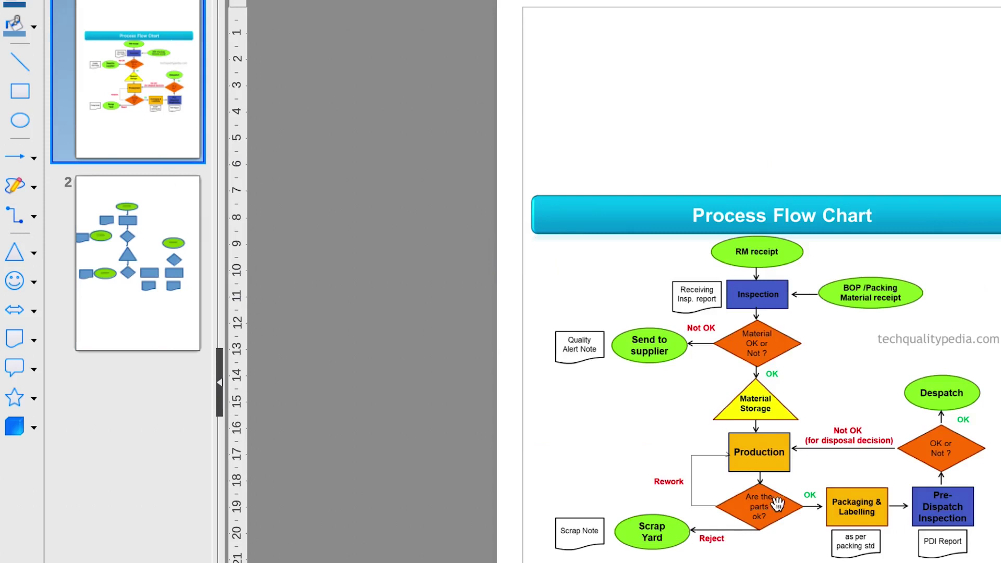
pyautogui.click(148, 270)
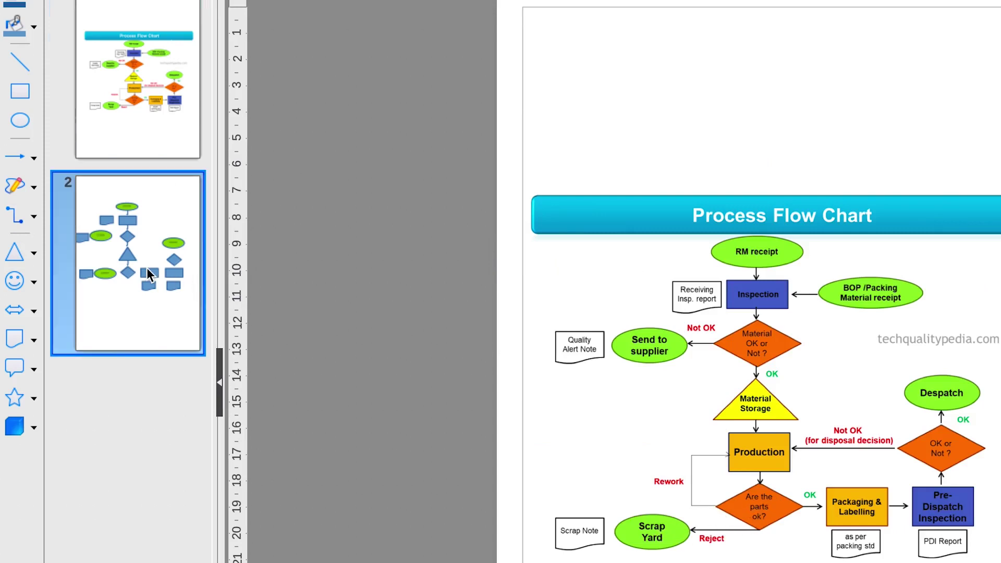
pyautogui.click(649, 427)
pyautogui.moveTo(649, 427); pyautogui.dragTo(651, 453)
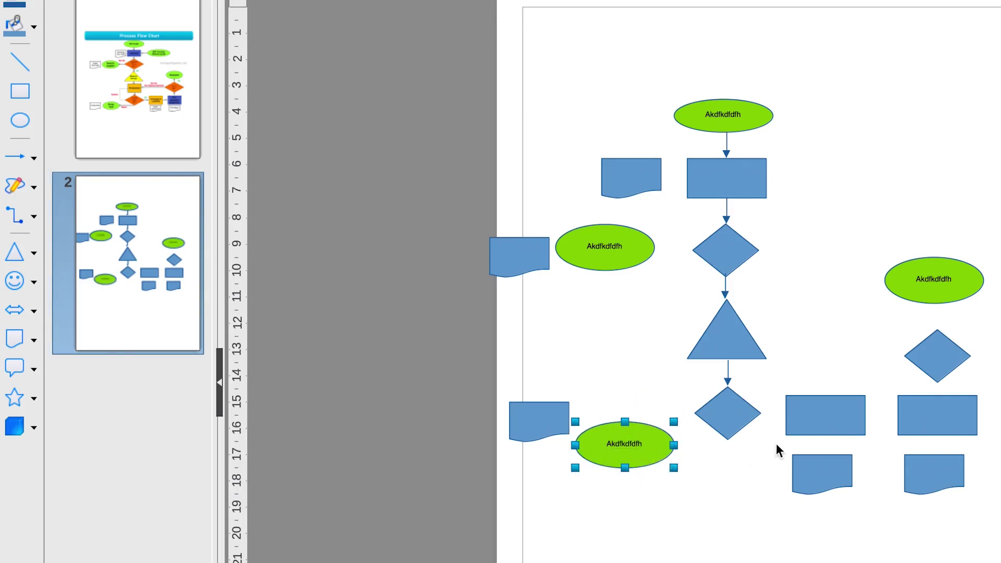
# Copy the vertical arrow and reshape it to run horizontally from the lower diamond's bottom corner to the lower-left green ellipse.
pyautogui.click(729, 374)
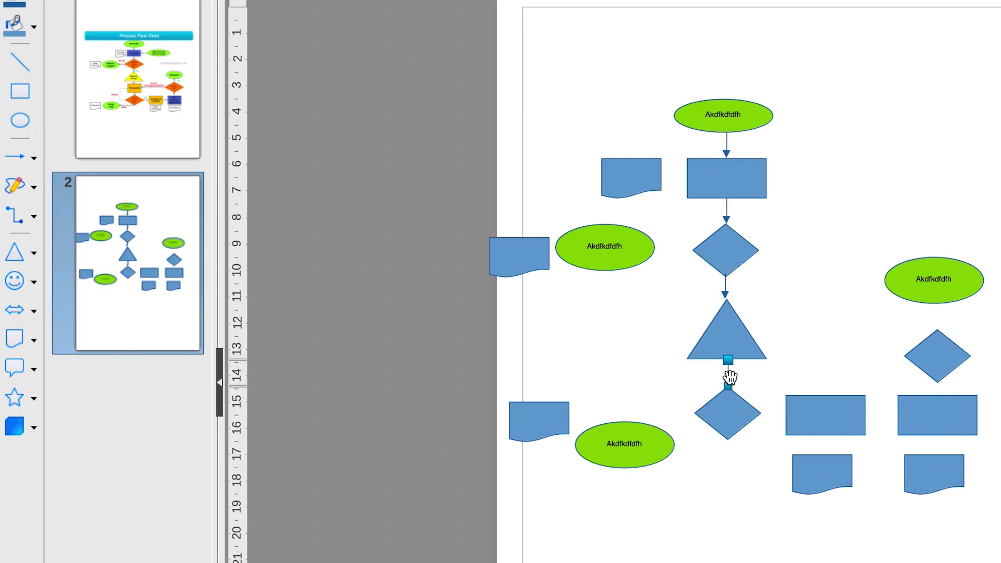
pyautogui.moveTo(729, 386); pyautogui.dragTo(689, 444)
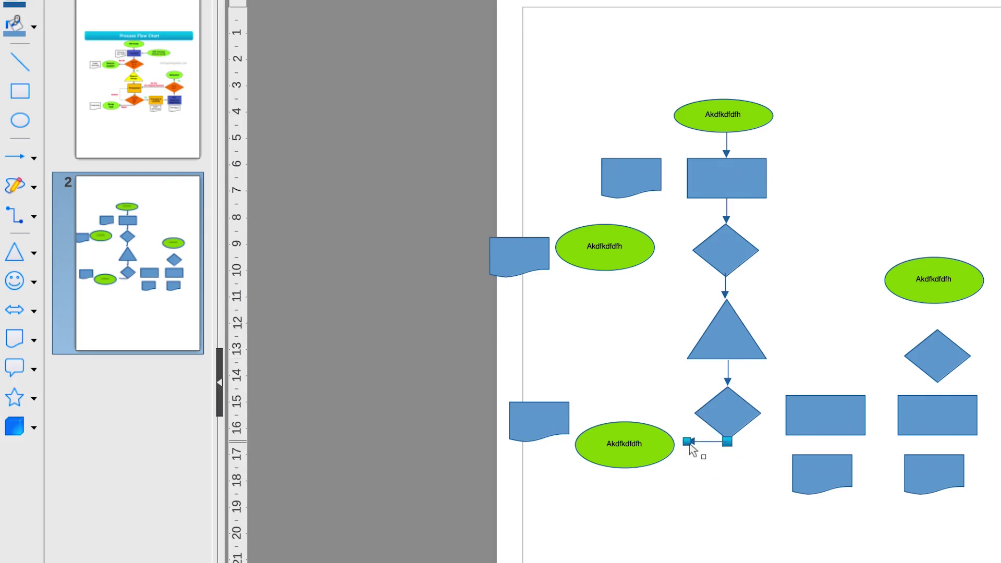
pyautogui.moveTo(688, 444); pyautogui.dragTo(677, 444)
pyautogui.click(758, 485)
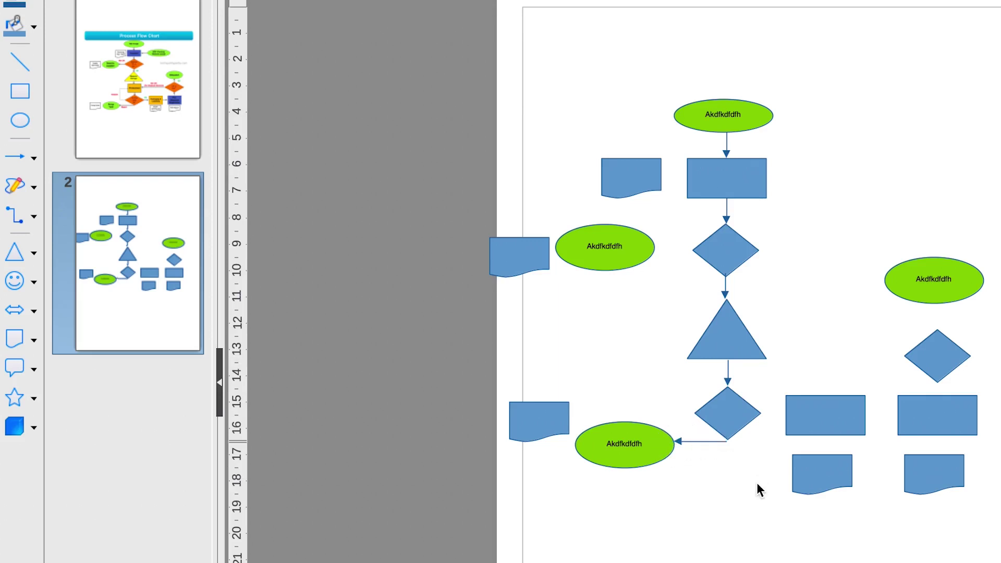
# Align the left-hand document shapes and the upper-left ellipse with the lower-left ellipse, and shift the top document shape closer to its rectangle.
pyautogui.click(553, 421)
pyautogui.moveTo(541, 422); pyautogui.dragTo(542, 448)
pyautogui.moveTo(615, 263); pyautogui.dragTo(640, 274)
pyautogui.moveTo(629, 168); pyautogui.dragTo(637, 176)
pyautogui.click(636, 175)
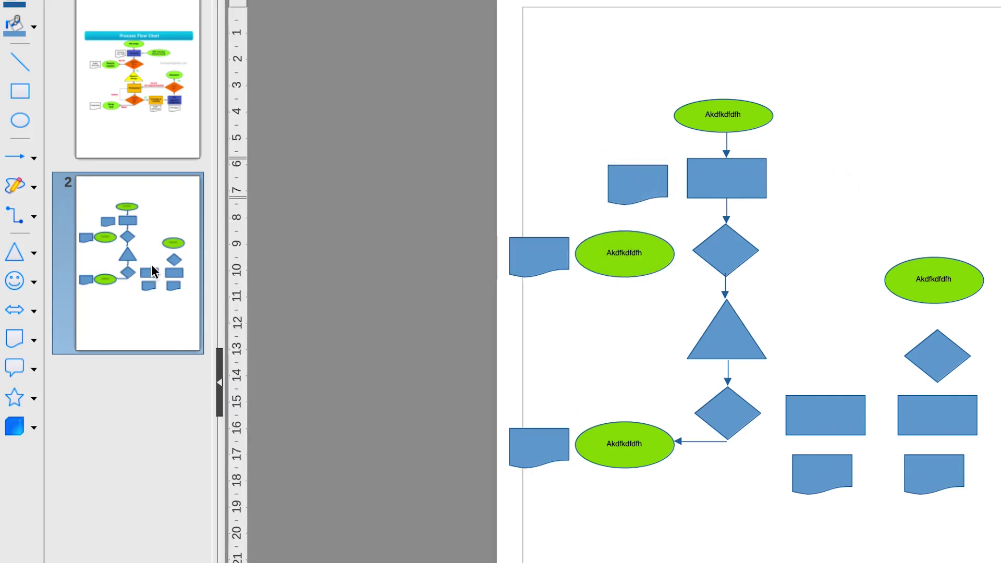
# Check the page 1 reference, and draw an arrow from the upper diamond's left corner to the green ellipse beside it.
pyautogui.click(128, 118)
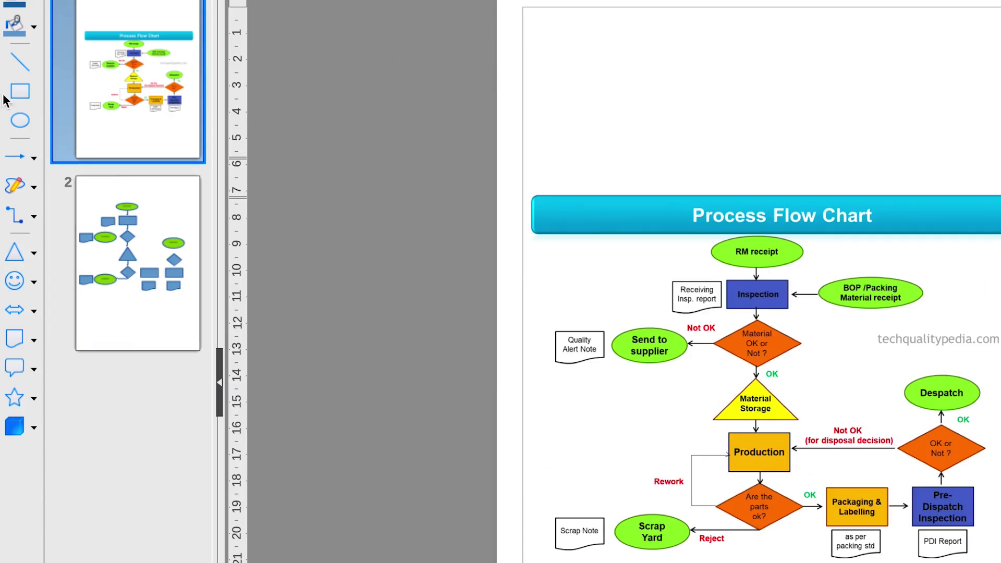
pyautogui.click(34, 159)
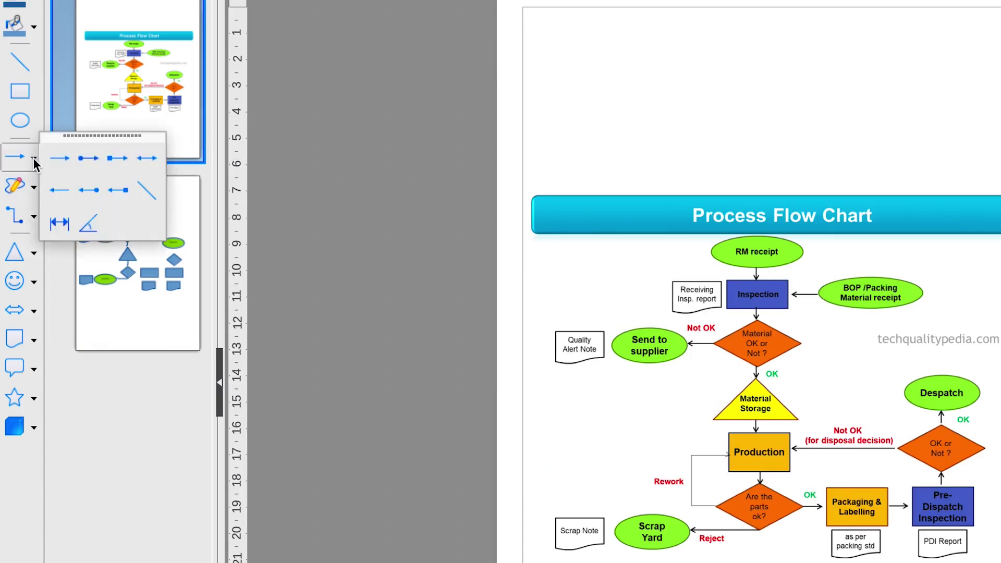
pyautogui.click(67, 160)
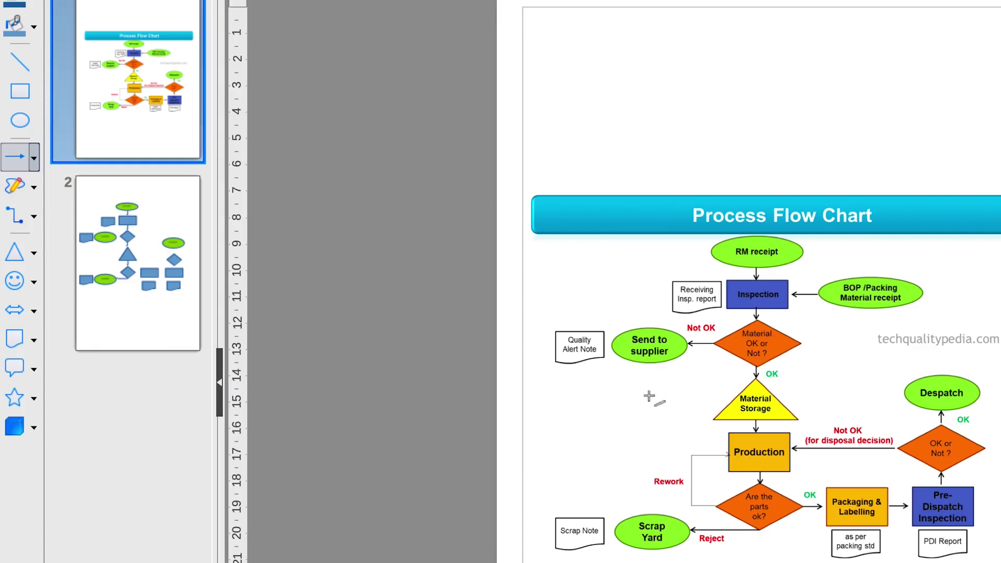
pyautogui.click(167, 276)
pyautogui.moveTo(692, 251); pyautogui.dragTo(673, 253)
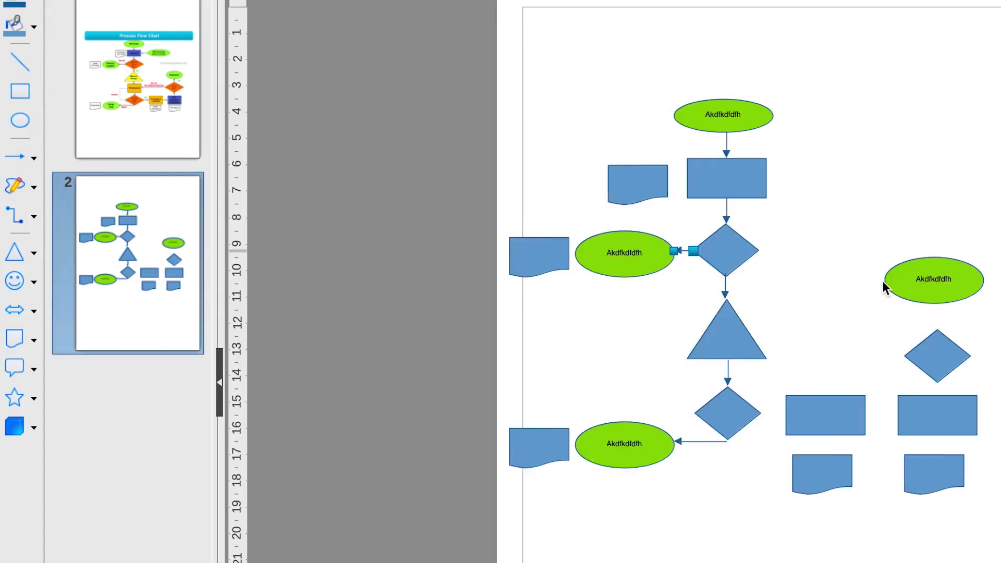
# Following the page 1 reference, copy the left-pointing arrow to the right-hand diamond and extend it left towards the triangle.
pyautogui.click(163, 60)
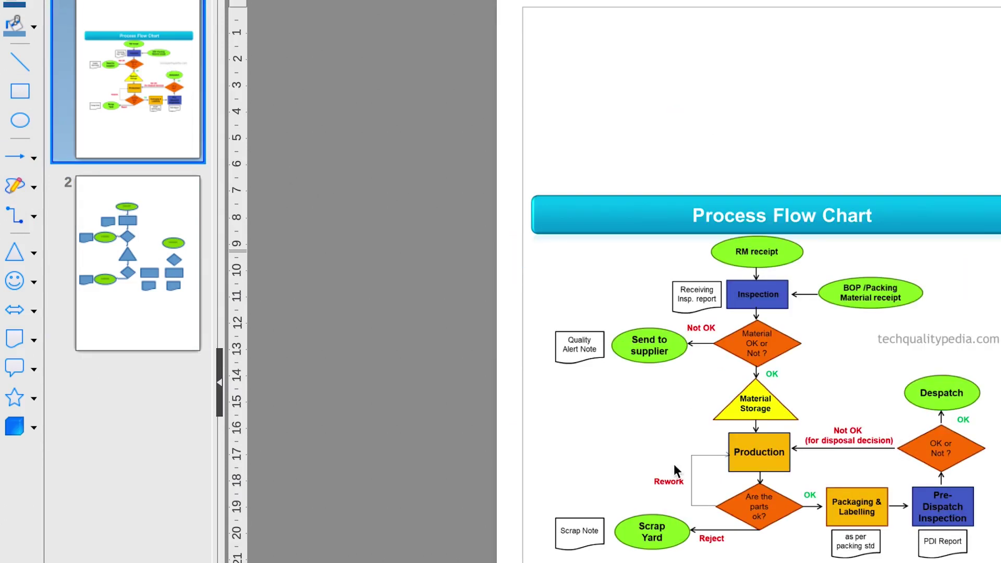
pyautogui.click(158, 248)
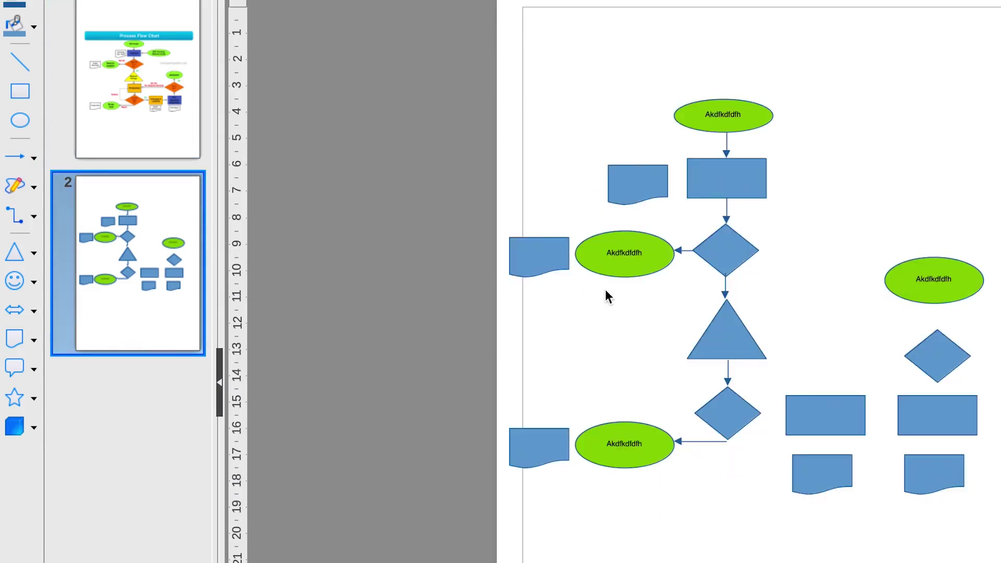
pyautogui.click(684, 250)
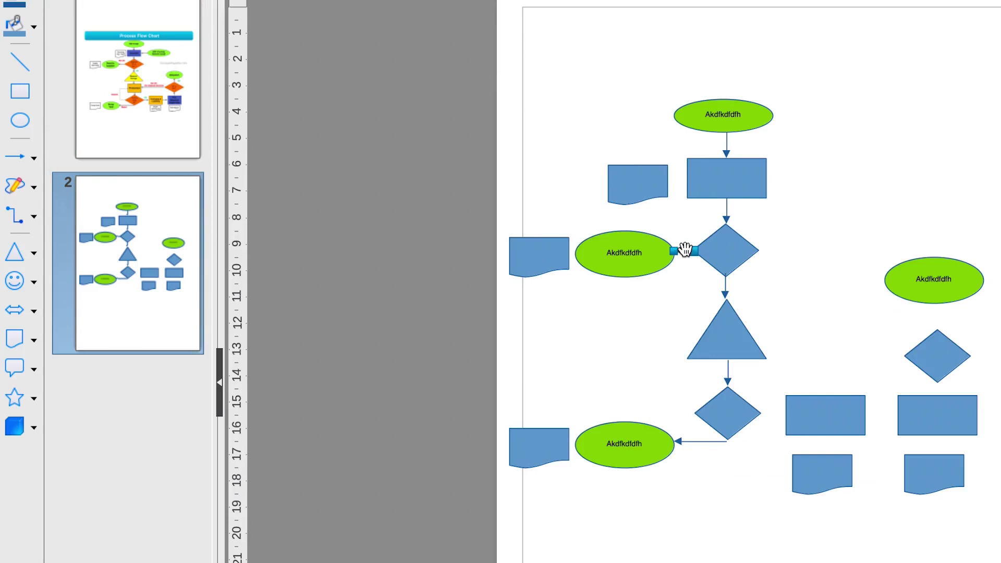
pyautogui.moveTo(694, 251); pyautogui.dragTo(781, 363)
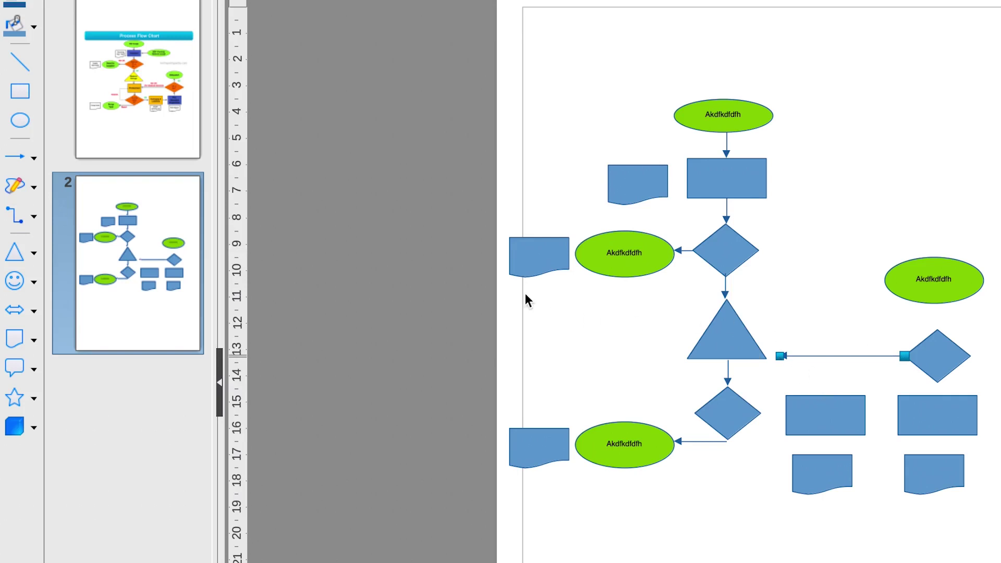
# Check the page 1 reference, select all the shapes in the bottom rows on page 2, and move them down about 2 cm.
pyautogui.click(145, 108)
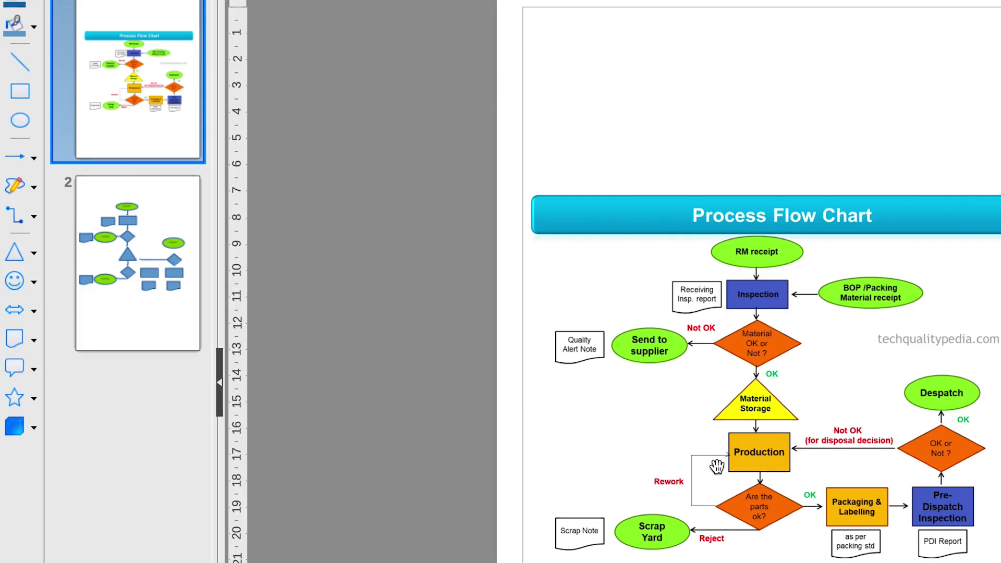
pyautogui.press('pagedown')
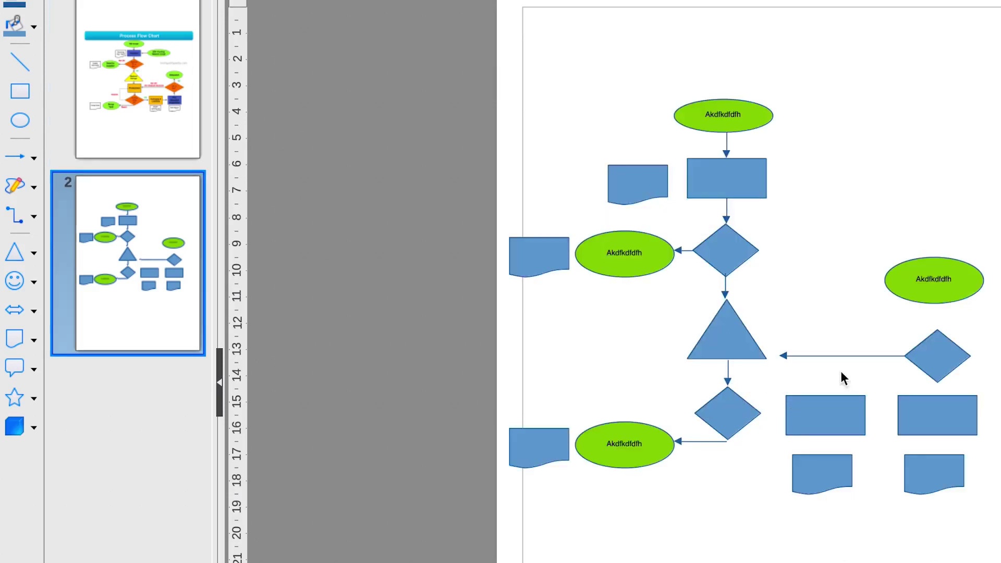
pyautogui.moveTo(972, 519); pyautogui.dragTo(774, 421)
pyautogui.moveTo(979, 561); pyautogui.dragTo(509, 390)
pyautogui.click(720, 417)
pyautogui.moveTo(722, 417); pyautogui.dragTo(727, 420)
pyautogui.moveTo(997, 561); pyautogui.dragTo(505, 385)
pyautogui.moveTo(748, 410); pyautogui.dragTo(751, 439)
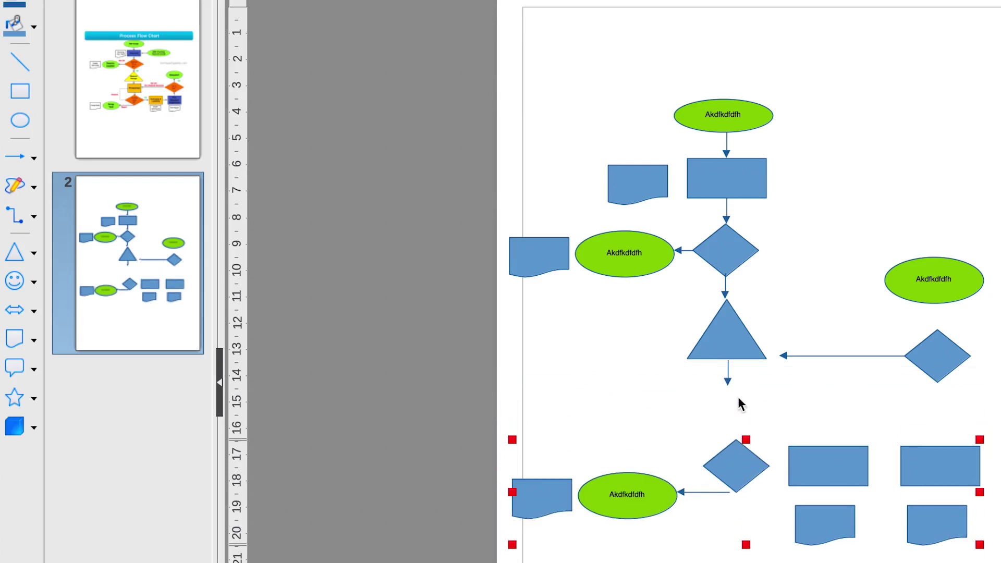
# Copy the bottom-row rectangle beside the lower diamond to the tip of the arrow under the triangle.
pyautogui.click(840, 427)
pyautogui.click(834, 463)
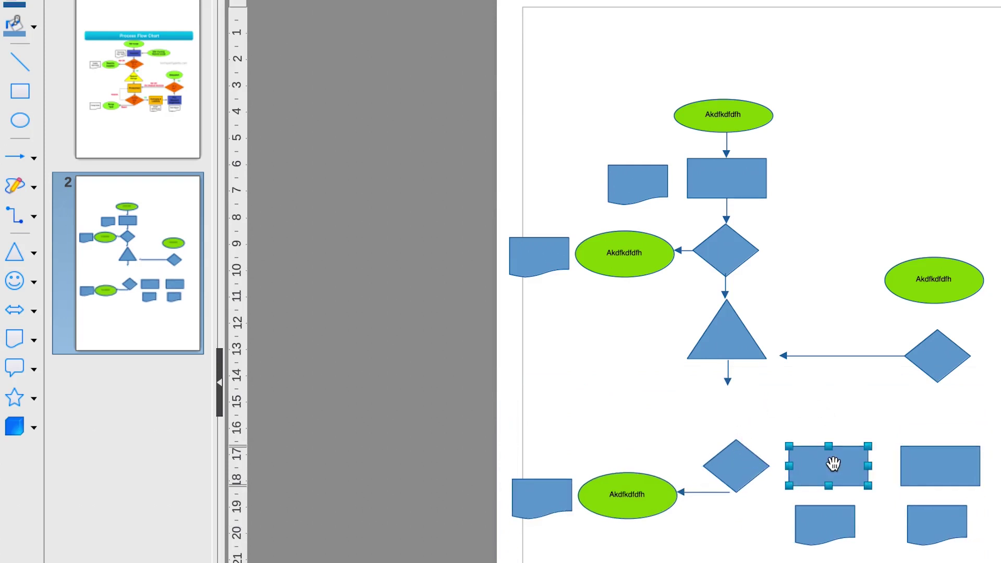
pyautogui.moveTo(832, 468); pyautogui.dragTo(733, 407)
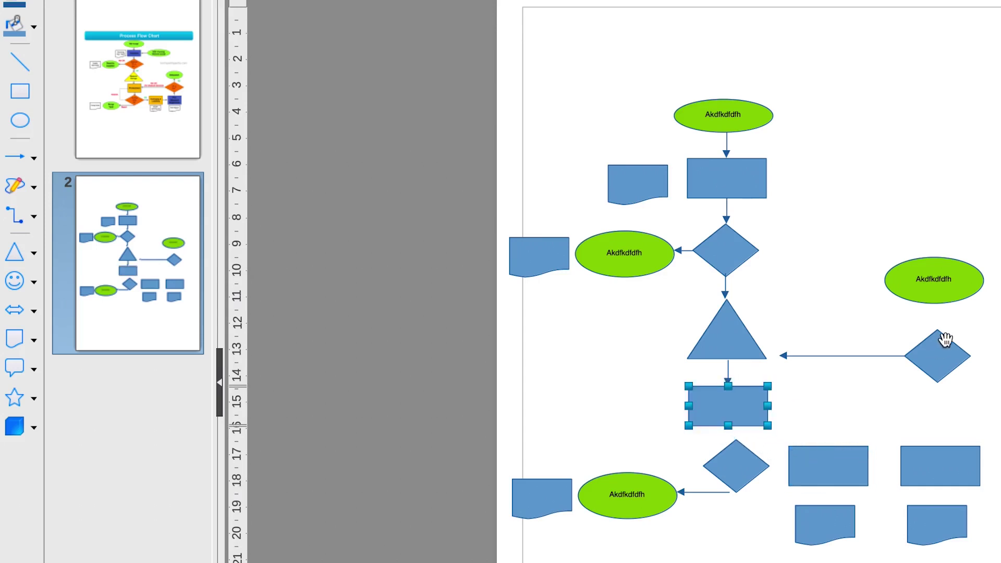
# Move the right-hand diamond and its arrow down level with the rectangle under the triangle, and shift the bottom rows slightly down.
pyautogui.click(945, 340)
pyautogui.keyDown('shift'); pyautogui.click(843, 355); pyautogui.keyUp('shift')
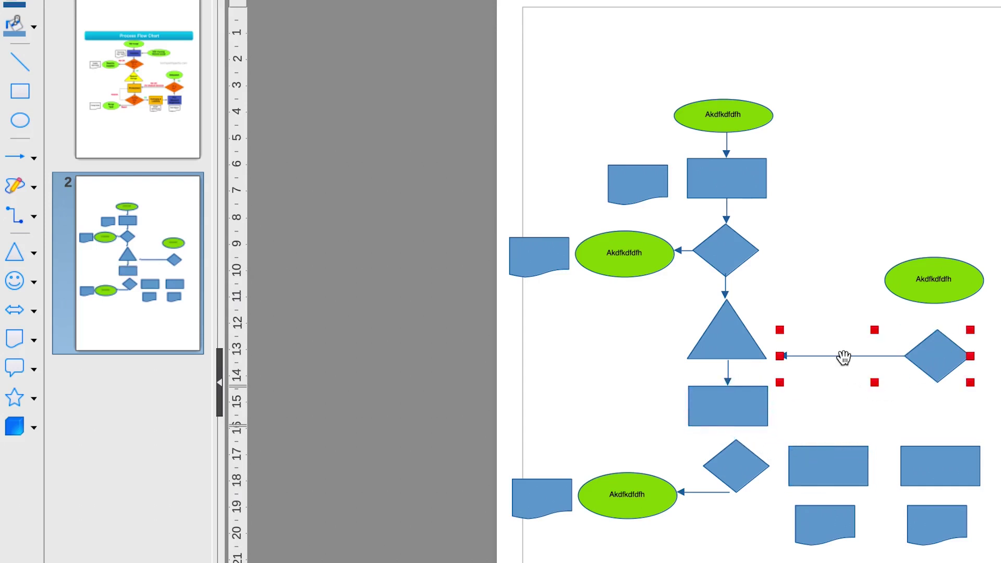
pyautogui.moveTo(943, 356); pyautogui.dragTo(939, 396)
pyautogui.moveTo(991, 557); pyautogui.dragTo(508, 436)
pyautogui.moveTo(730, 472); pyautogui.dragTo(730, 485)
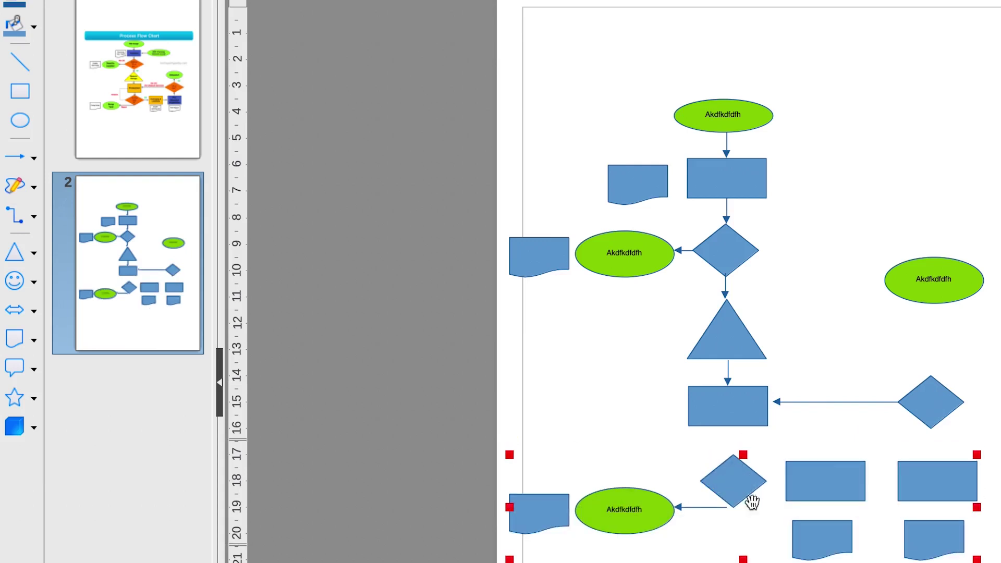
# Copy the triangle's downward arrow beneath the rectangle below it, and centre the lower diamond under the copied arrow.
pyautogui.click(784, 538)
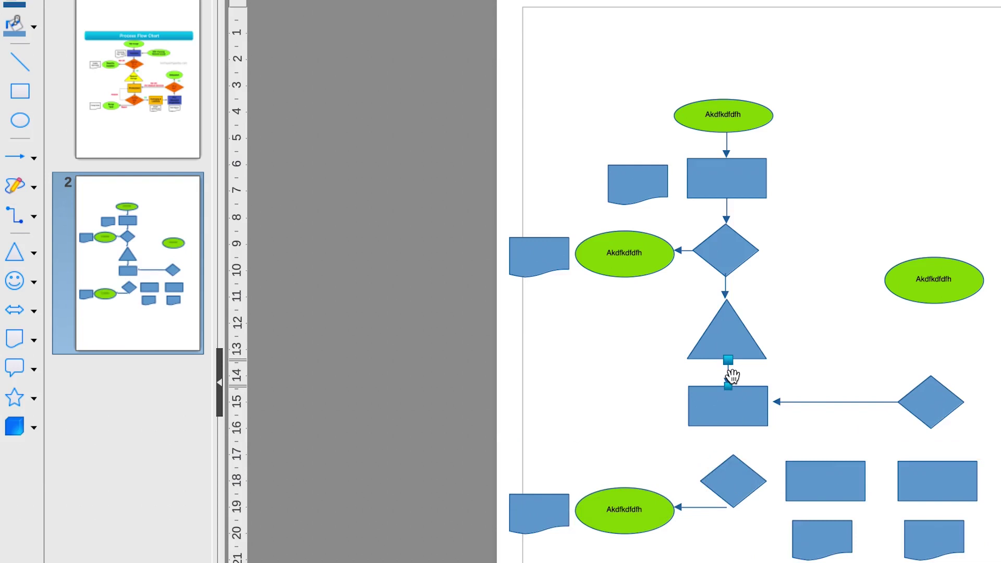
pyautogui.moveTo(730, 372); pyautogui.dragTo(726, 476)
pyautogui.click(740, 471)
pyautogui.press('Escape')
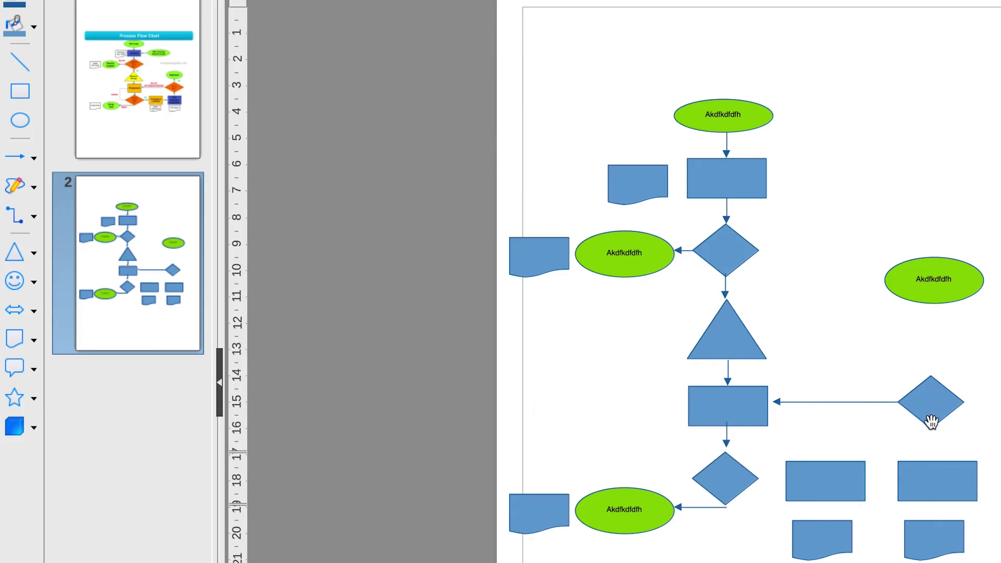
# Following the page 1 reference, copy the lower downward arrow to the right-hand diamond, turn it upward, and nudge it right towards the diamond's bottom corner.
pyautogui.click(167, 97)
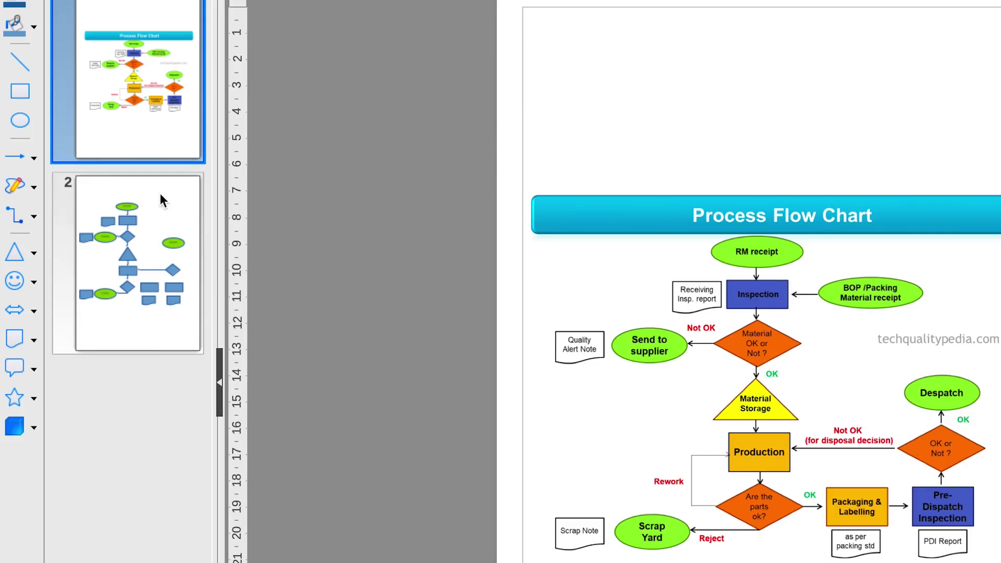
pyautogui.click(155, 225)
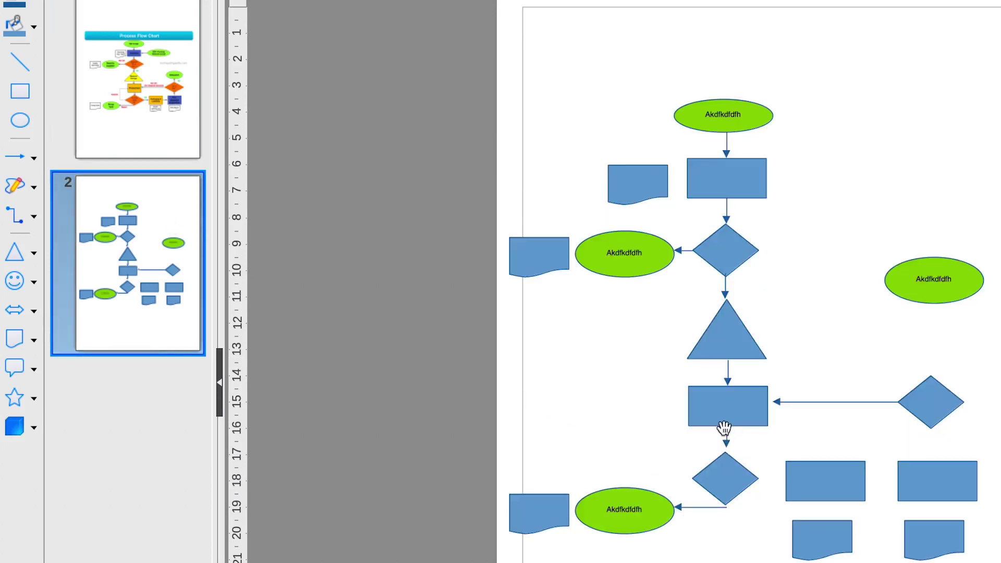
pyautogui.click(726, 435)
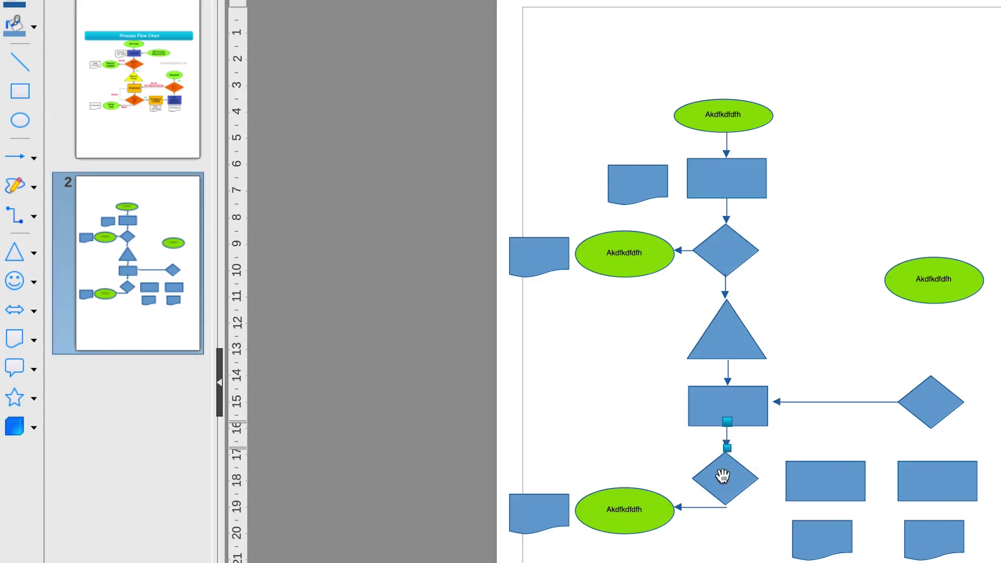
pyautogui.moveTo(727, 434); pyautogui.dragTo(898, 402)
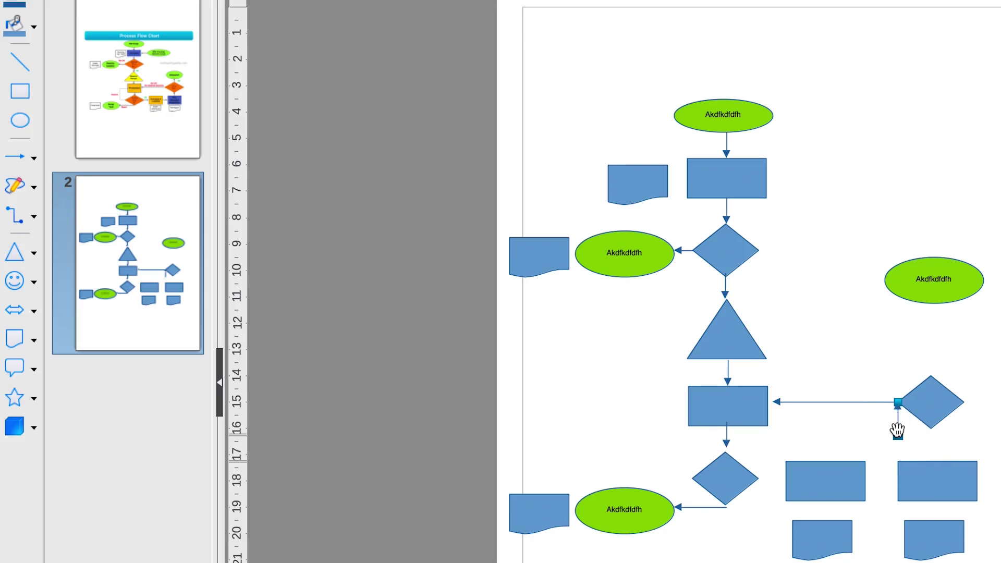
pyautogui.press('Right')
pyautogui.press('Right')
pyautogui.press('Right')
pyautogui.press('Right')
pyautogui.press('Right')
pyautogui.press('Right')
pyautogui.press('Right')
pyautogui.press('Right')
pyautogui.press('Right')
pyautogui.press('Right')
pyautogui.press('Right')
pyautogui.press('Right')
pyautogui.press('Right')
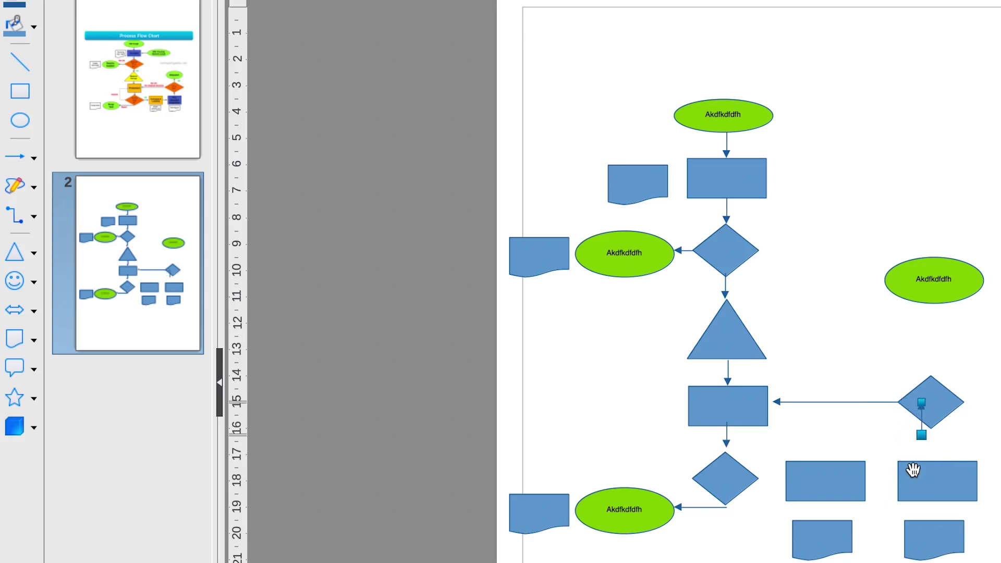
# Move the right-hand green ellipse down so that it sits just above the right-hand diamond.
pyautogui.click(936, 312)
pyautogui.click(937, 293)
pyautogui.moveTo(937, 292); pyautogui.dragTo(930, 351)
# Check the page 1 reference, and copy the upward arrow into the gap between the right-hand diamond and the green ellipse above it.
pyautogui.press('pageup')
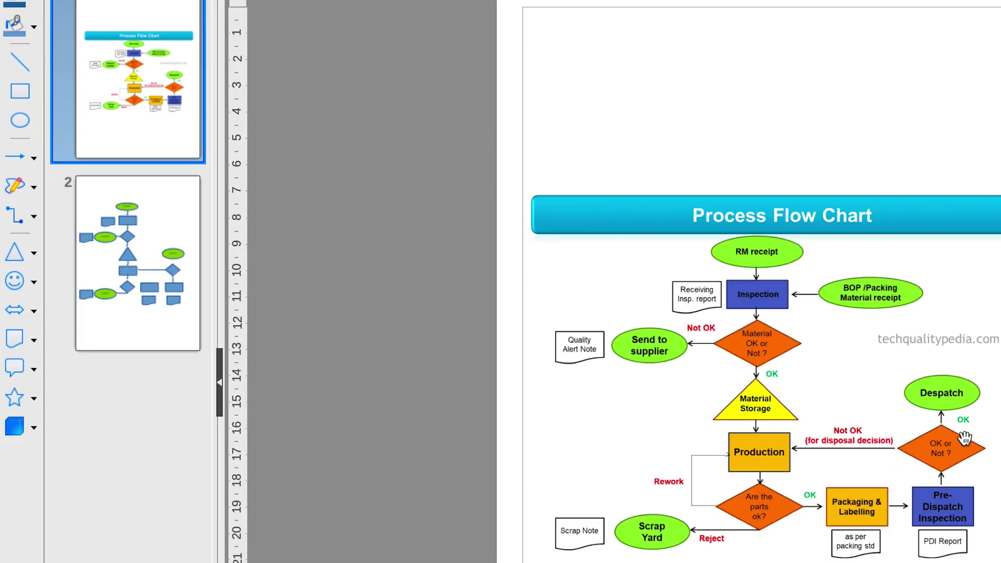
pyautogui.click(146, 222)
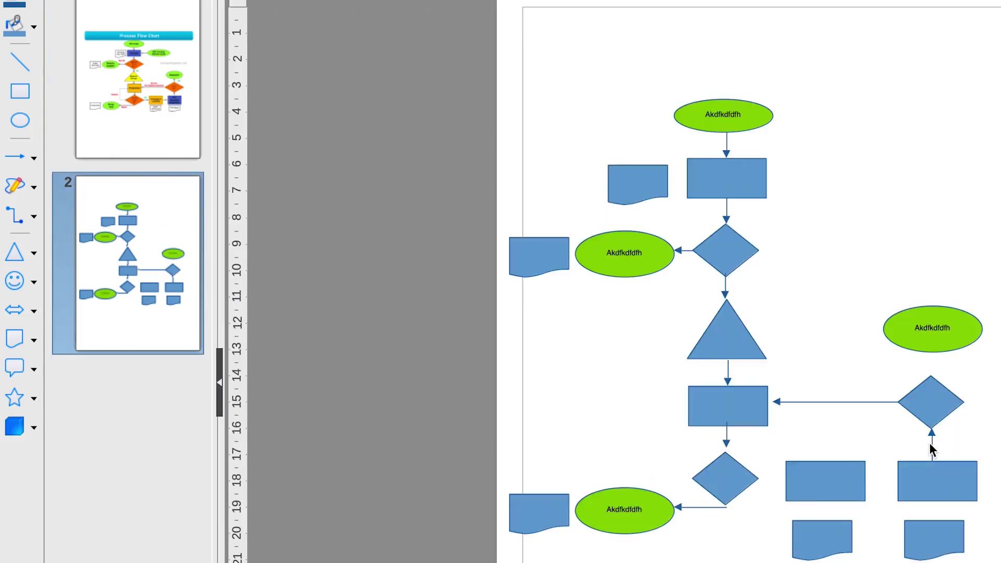
pyautogui.click(932, 444)
pyautogui.moveTo(931, 449); pyautogui.dragTo(933, 367)
pyautogui.click(947, 371)
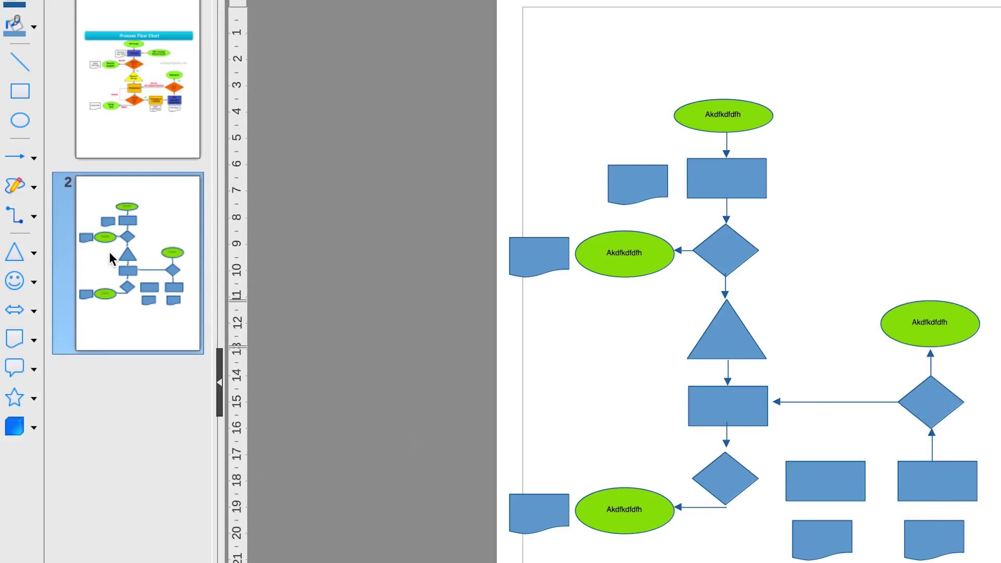
# Check the page 1 reference, and copy the lower diamond's left-pointing arrow to the gap between the two bottom-row rectangles.
pyautogui.click(134, 65)
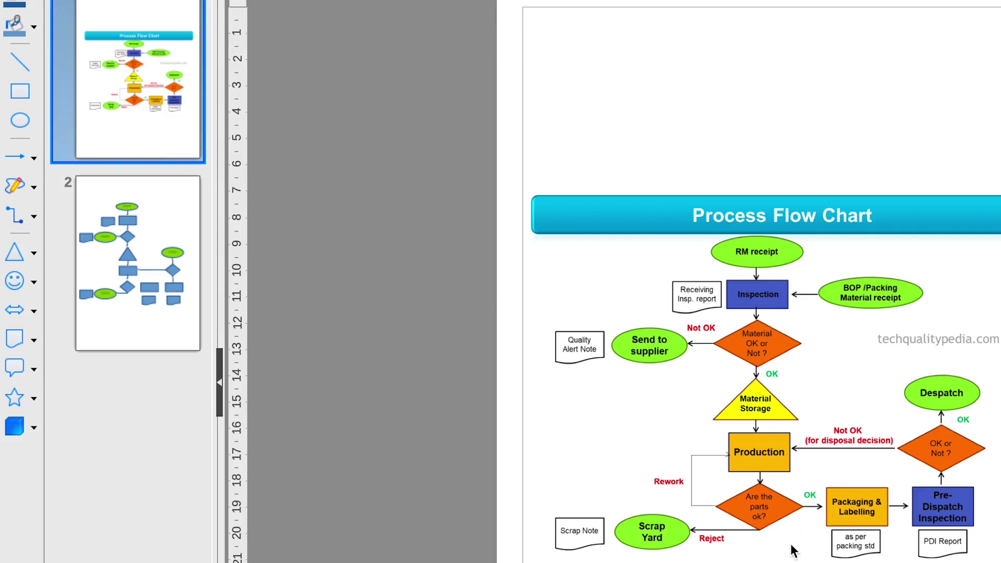
pyautogui.click(112, 313)
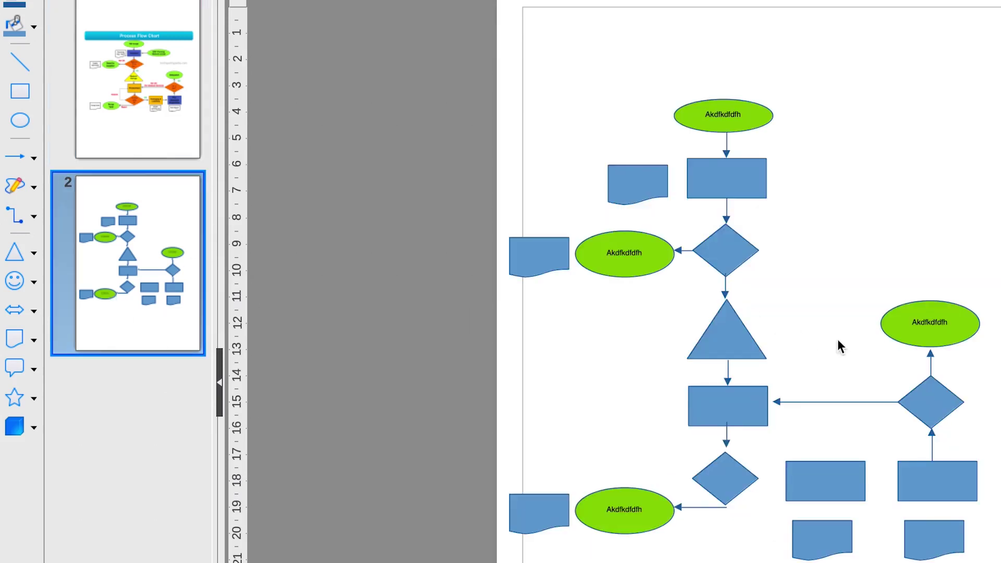
pyautogui.click(698, 508)
pyautogui.moveTo(697, 507); pyautogui.dragTo(881, 480)
pyautogui.click(840, 553)
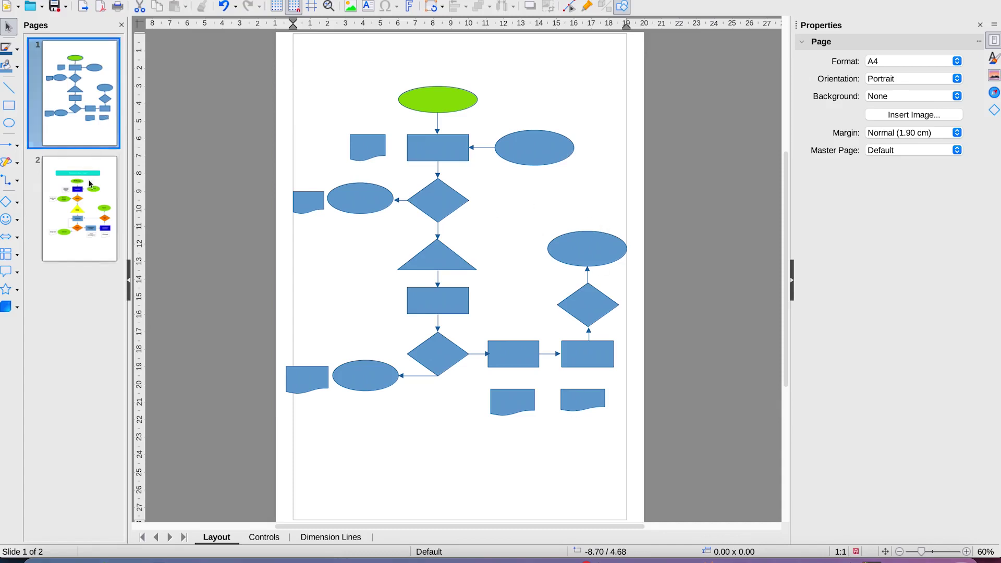
# Check the finished chart on page 2, and draw a rounded title rectangle about 12.25 by 1.5 cm above page 1's top ellipse.
pyautogui.click(71, 245)
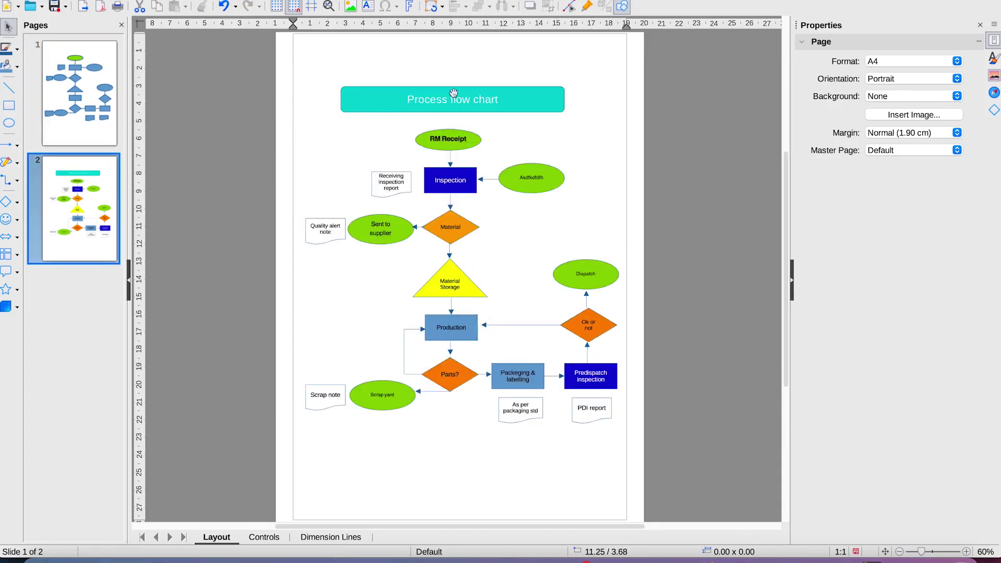
pyautogui.click(79, 94)
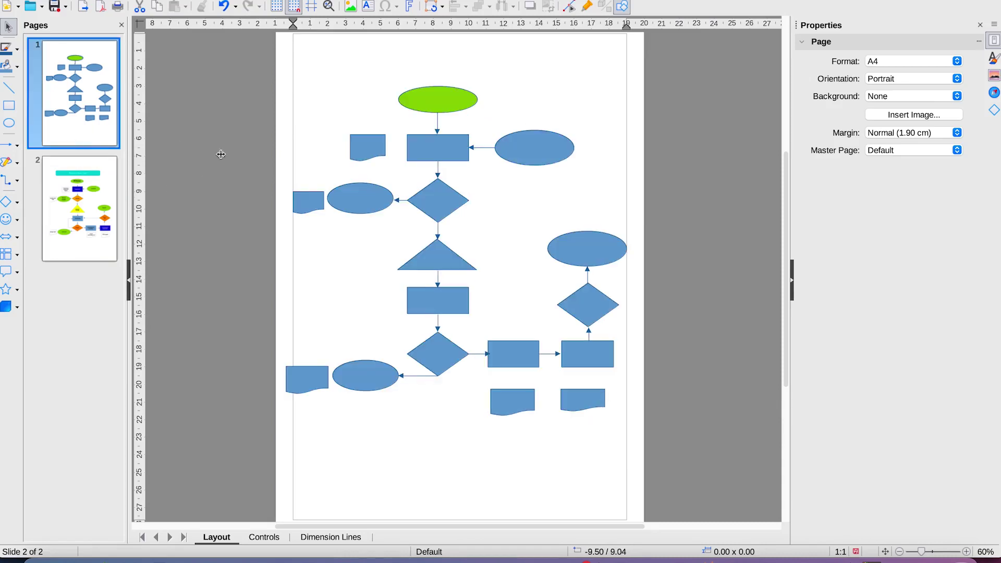
pyautogui.click(16, 202)
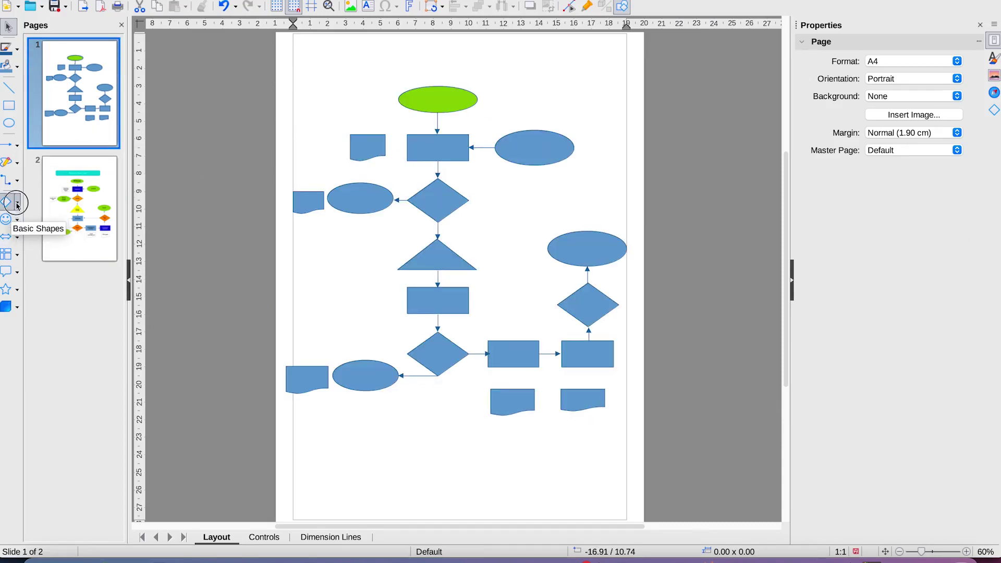
pyautogui.click(32, 203)
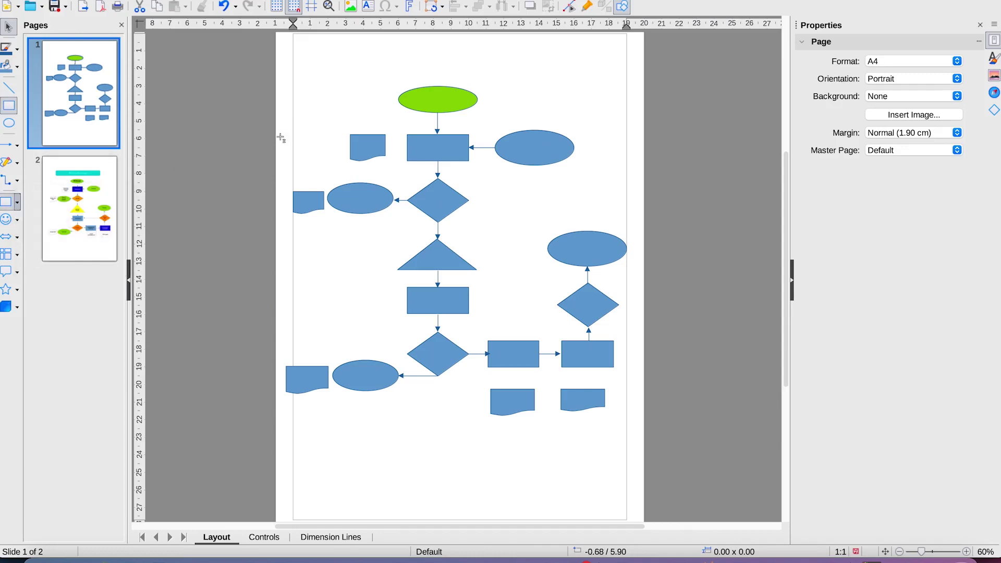
pyautogui.click(17, 203)
pyautogui.click(57, 208)
pyautogui.moveTo(421, 69); pyautogui.dragTo(603, 96)
pyautogui.moveTo(537, 80); pyautogui.dragTo(463, 49)
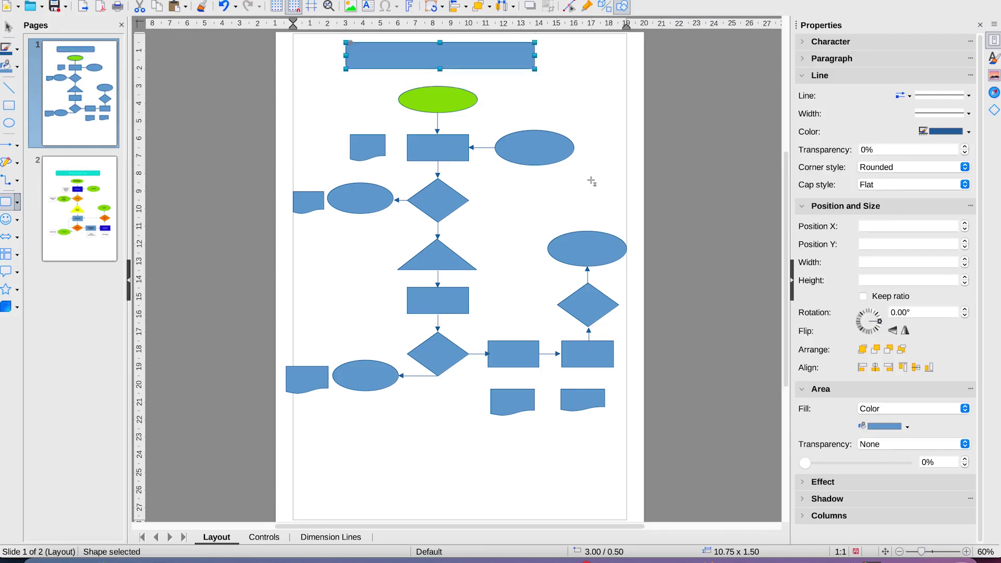
pyautogui.scroll(1, 592, 182)
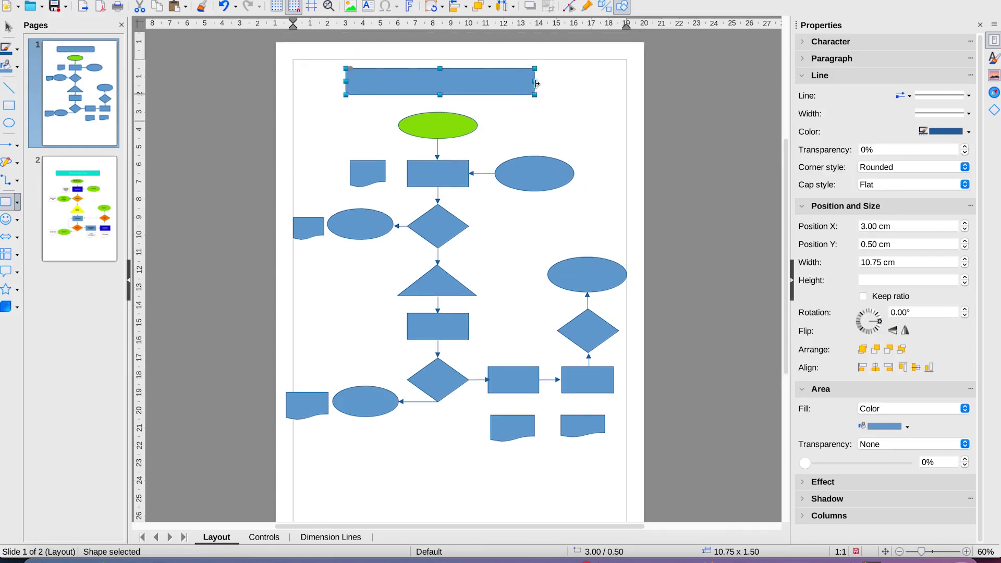
pyautogui.moveTo(536, 82); pyautogui.dragTo(556, 83)
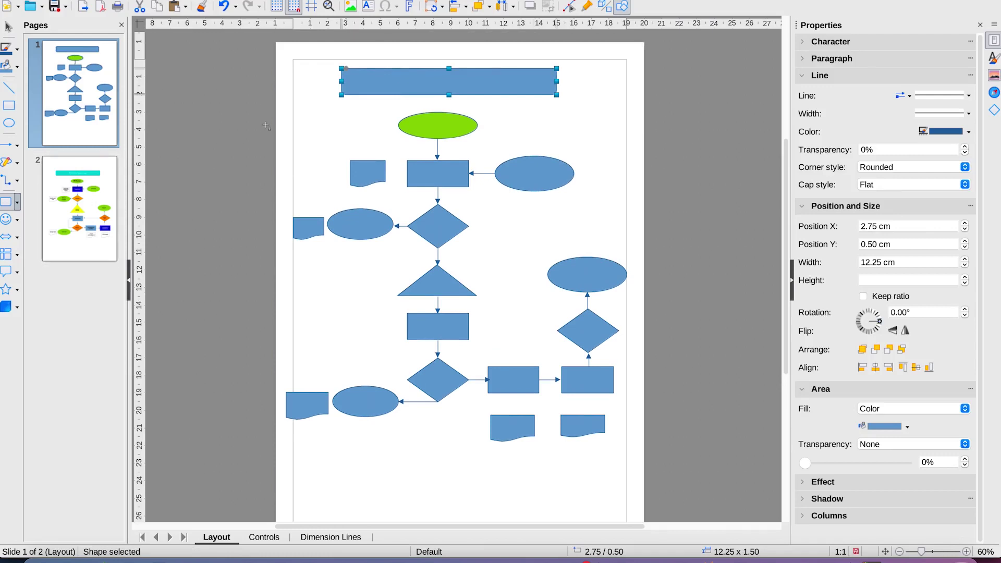
# Check the colours on page 2, and fill page 1's ellipse beside the upper diamond with lime green.
pyautogui.press('pagedown')
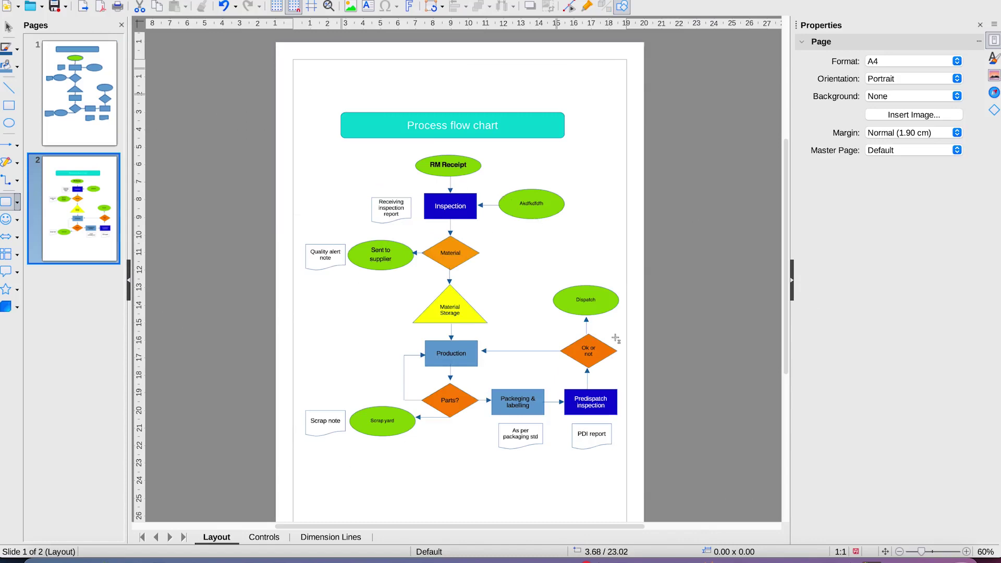
pyautogui.press('pageup')
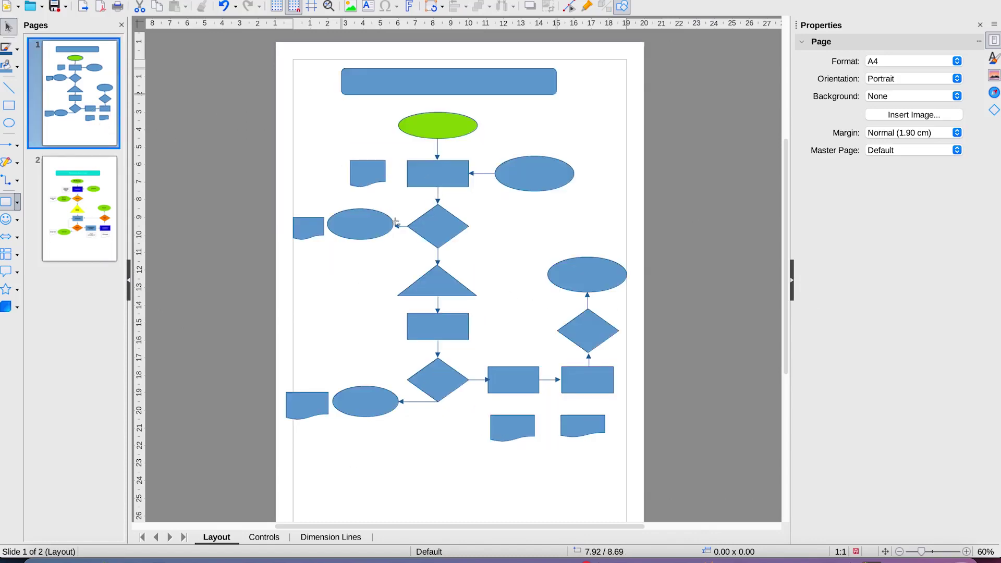
pyautogui.click(347, 230)
pyautogui.click(355, 231)
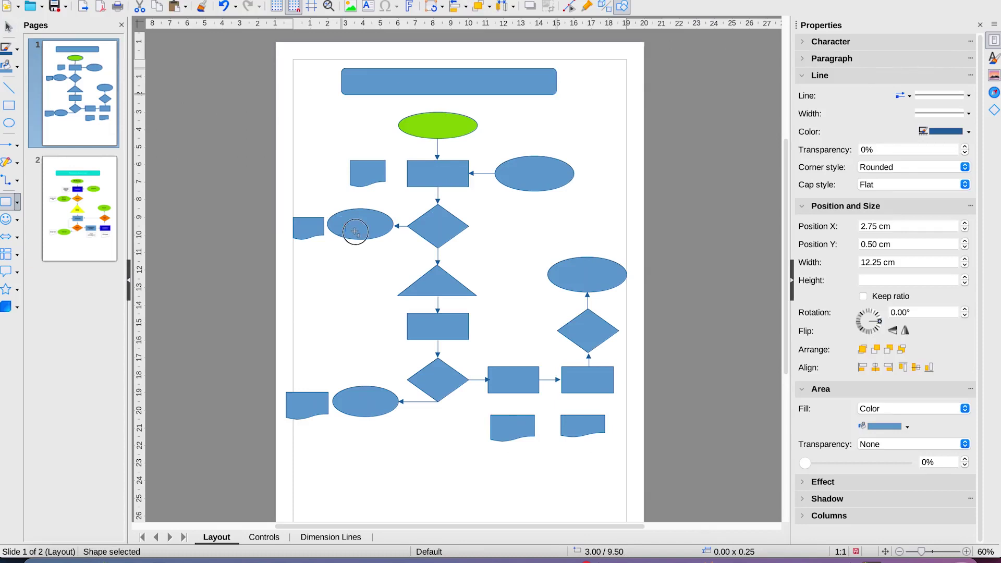
pyautogui.click(894, 430)
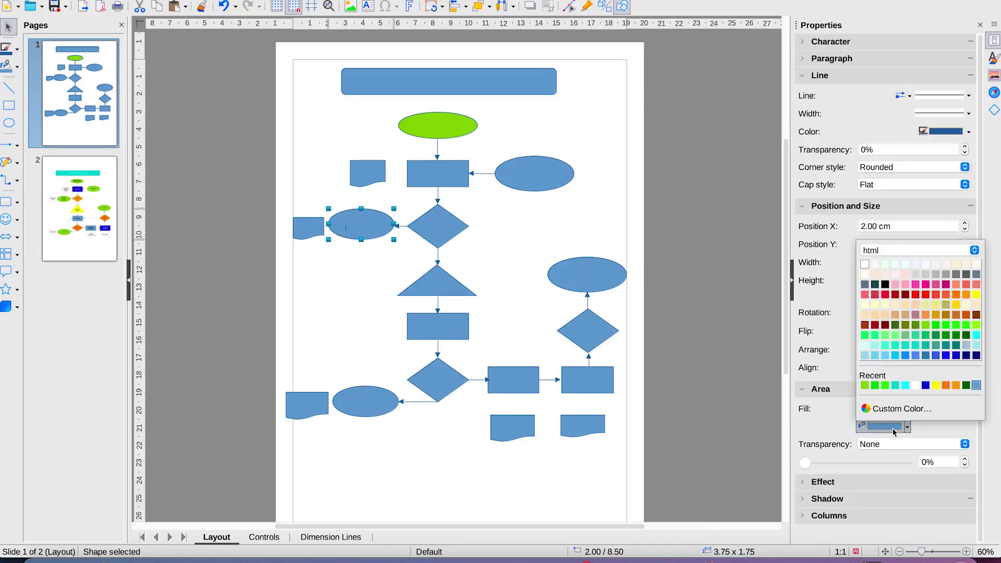
pyautogui.click(915, 325)
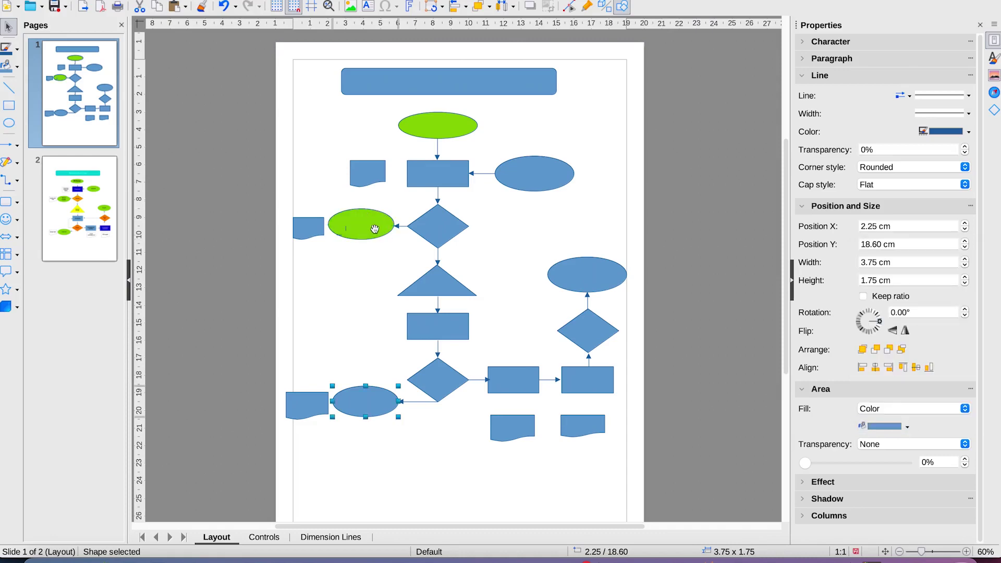
# Clone the green ellipse's formatting onto the lower-left ellipse, the ellipse above the right-hand diamond, and the ellipse beside the top rectangle.
pyautogui.click(203, 7)
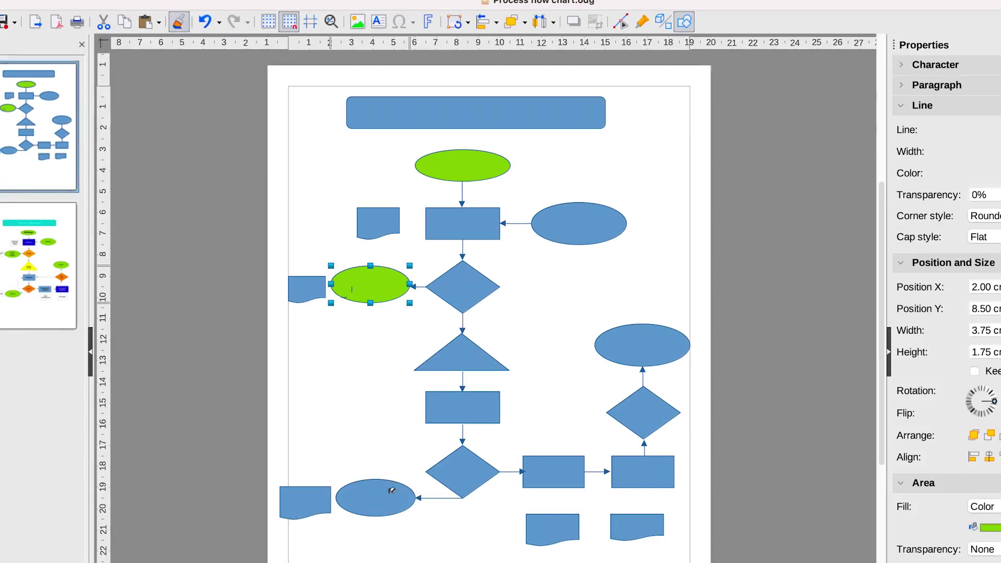
pyautogui.click(375, 395)
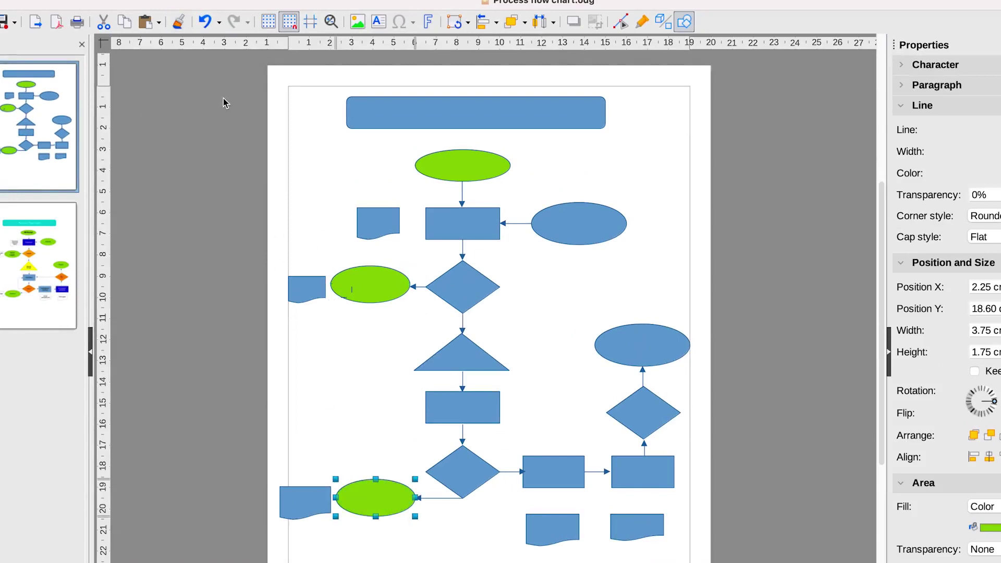
pyautogui.click(178, 22)
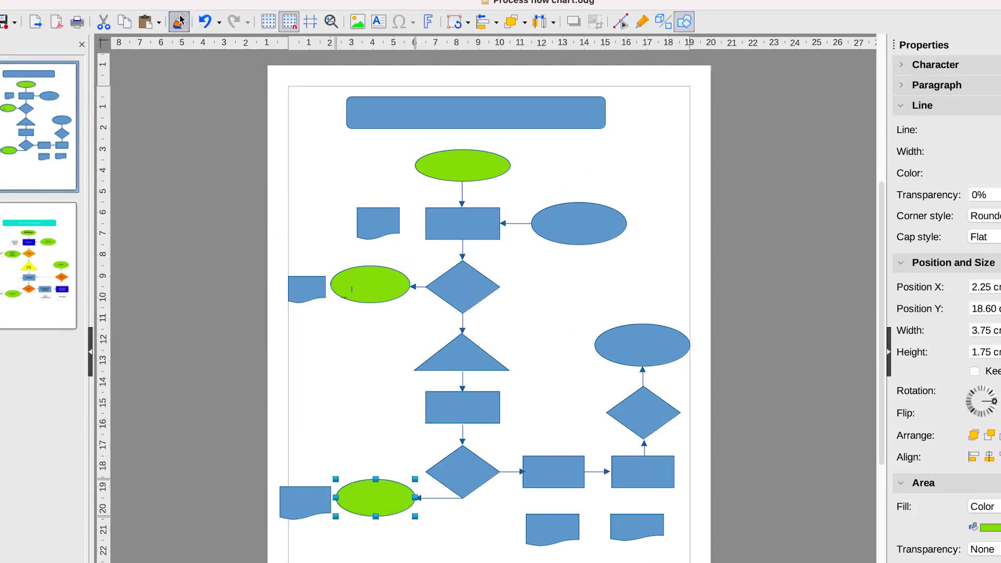
pyautogui.click(655, 338)
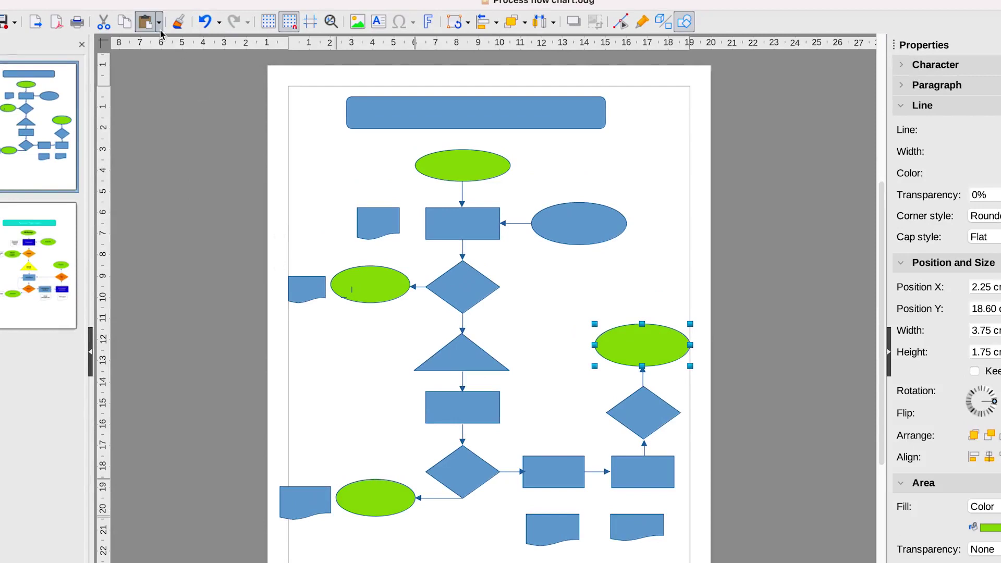
pyautogui.click(178, 22)
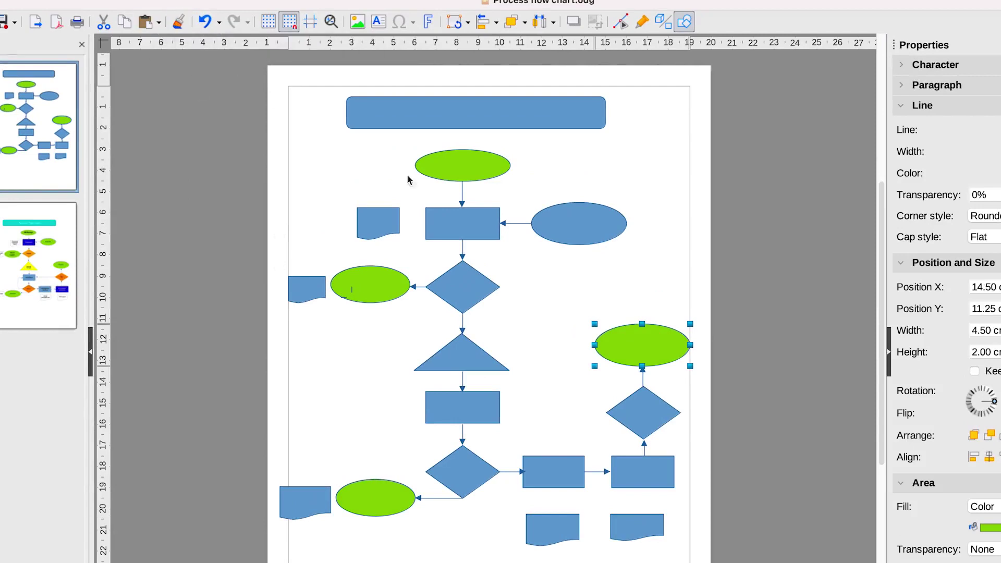
pyautogui.click(588, 228)
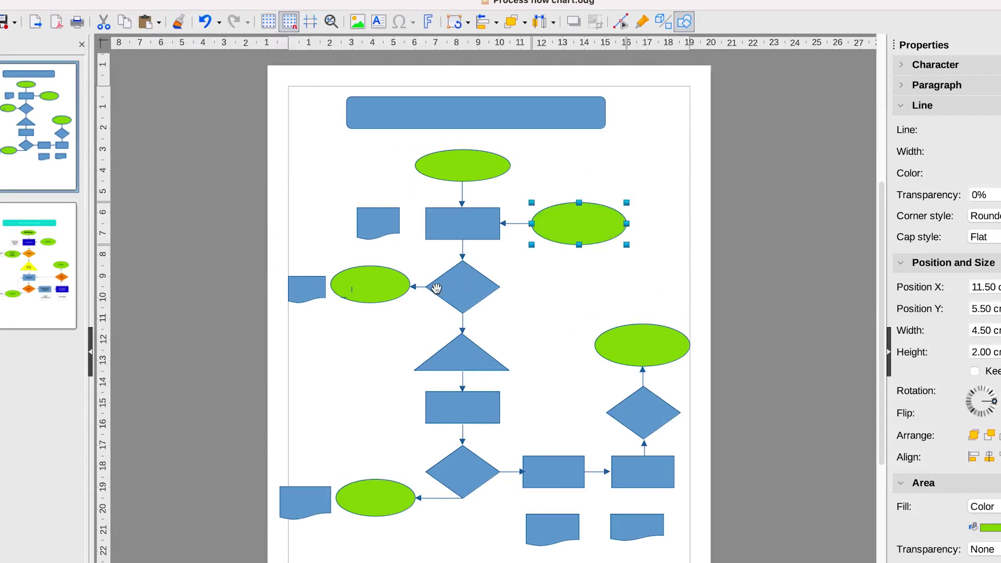
# Fill the rectangle below the top ellipse with dark blue, and clone its formatting onto the rectangle below the right-hand diamond.
pyautogui.click(464, 230)
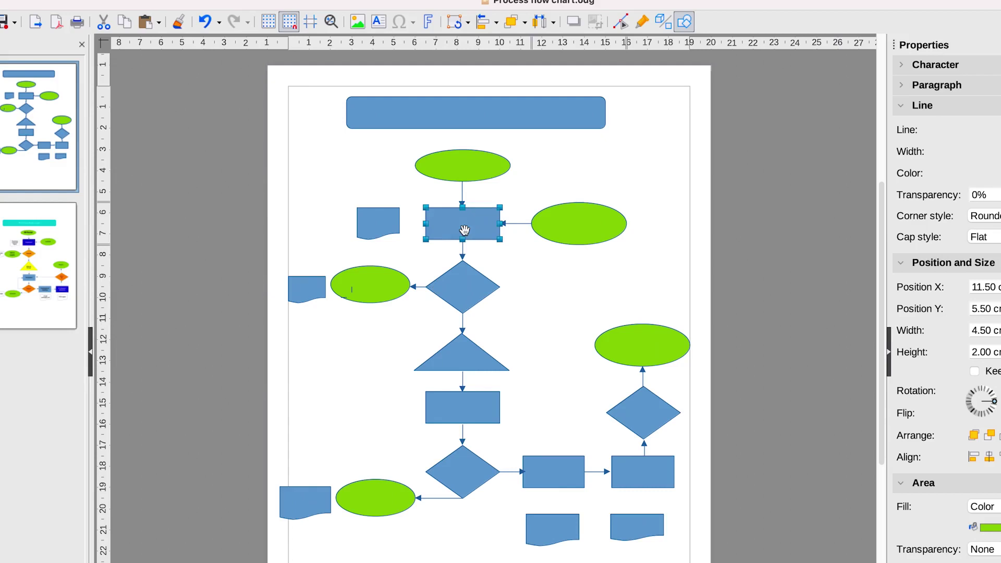
pyautogui.click(909, 528)
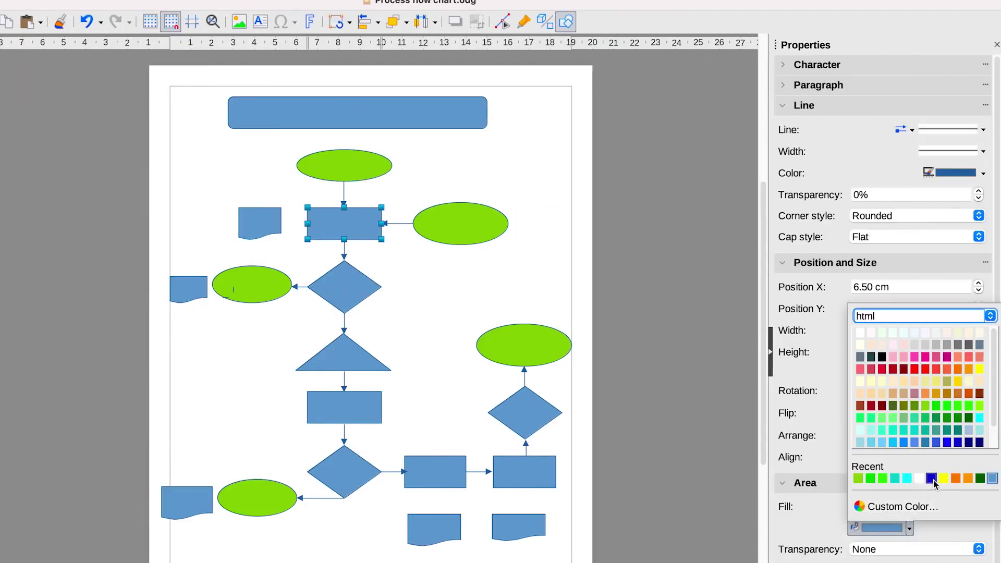
pyautogui.click(931, 479)
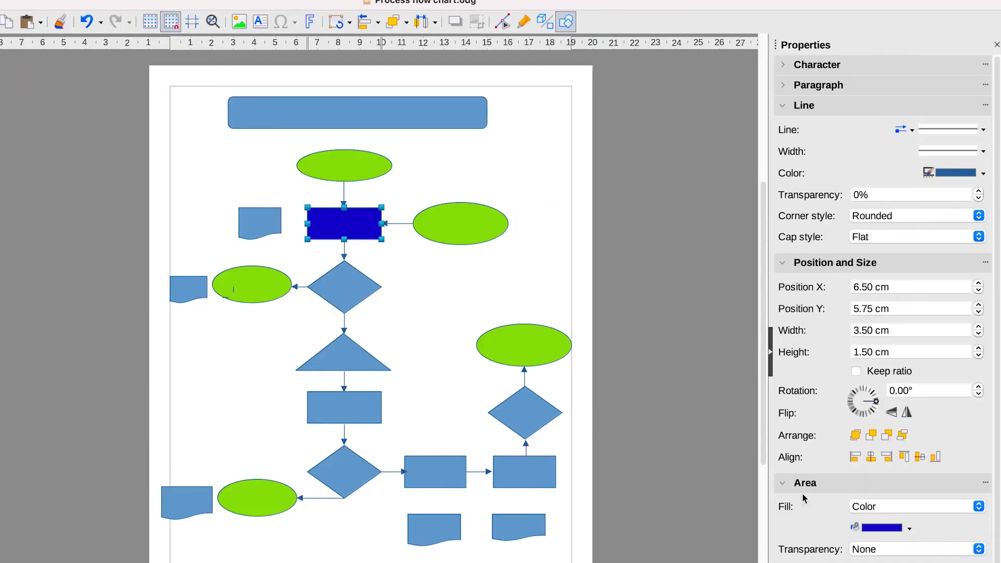
pyautogui.click(60, 22)
pyautogui.click(544, 469)
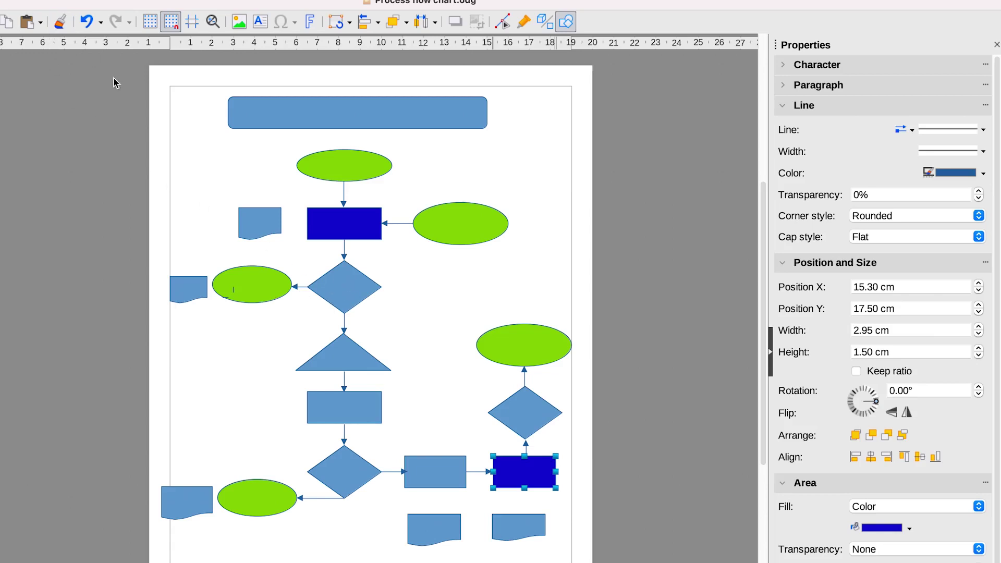
# Fill the upper diamond with orange, and clone its formatting onto the lower and right-hand diamonds.
pyautogui.click(353, 301)
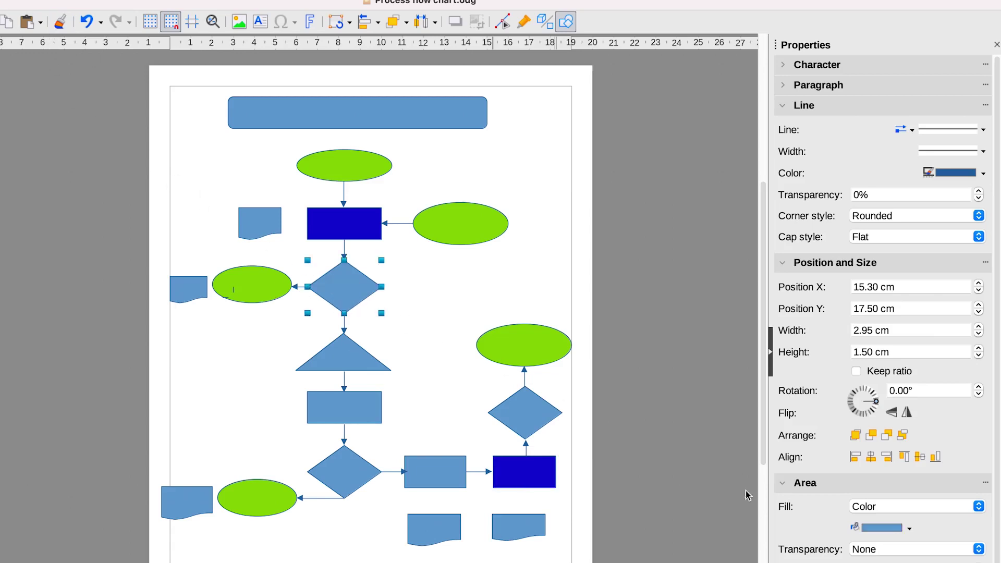
pyautogui.click(910, 529)
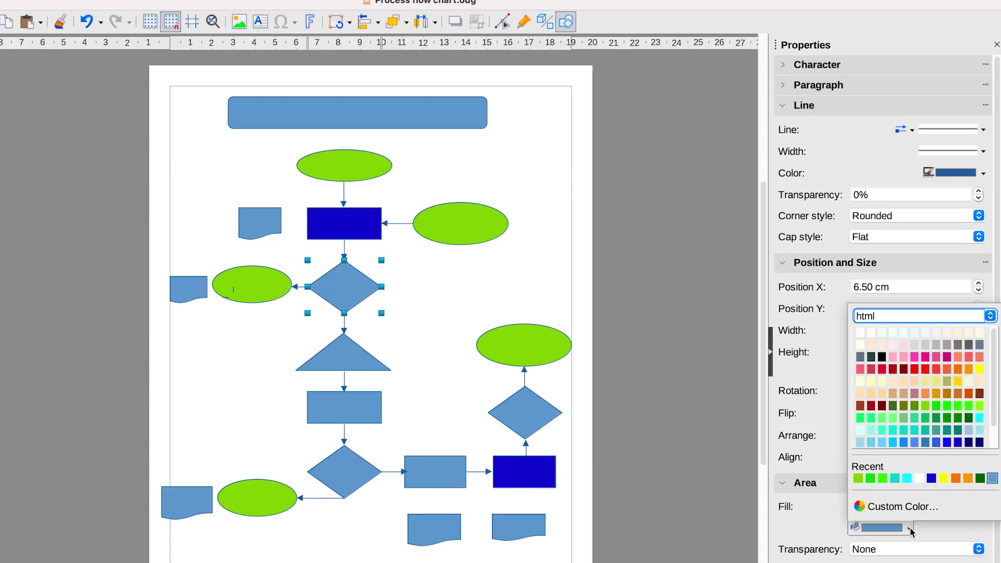
pyautogui.click(968, 478)
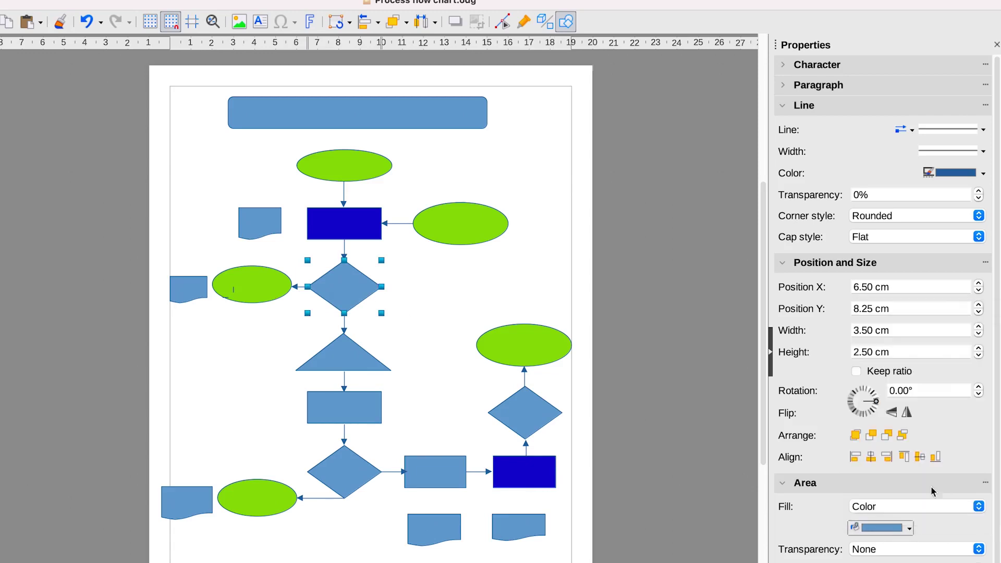
pyautogui.click(70, 30)
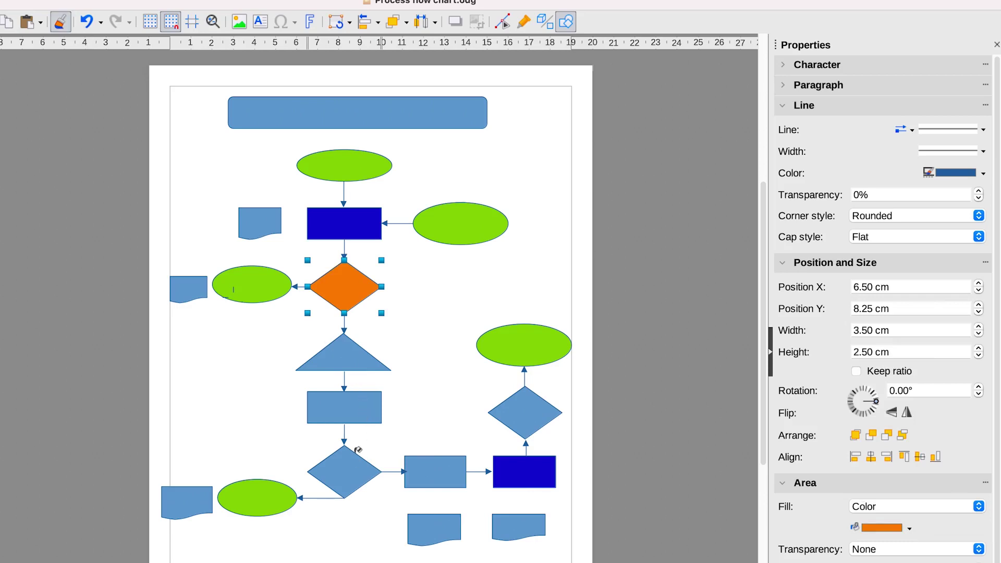
pyautogui.click(358, 458)
pyautogui.click(61, 22)
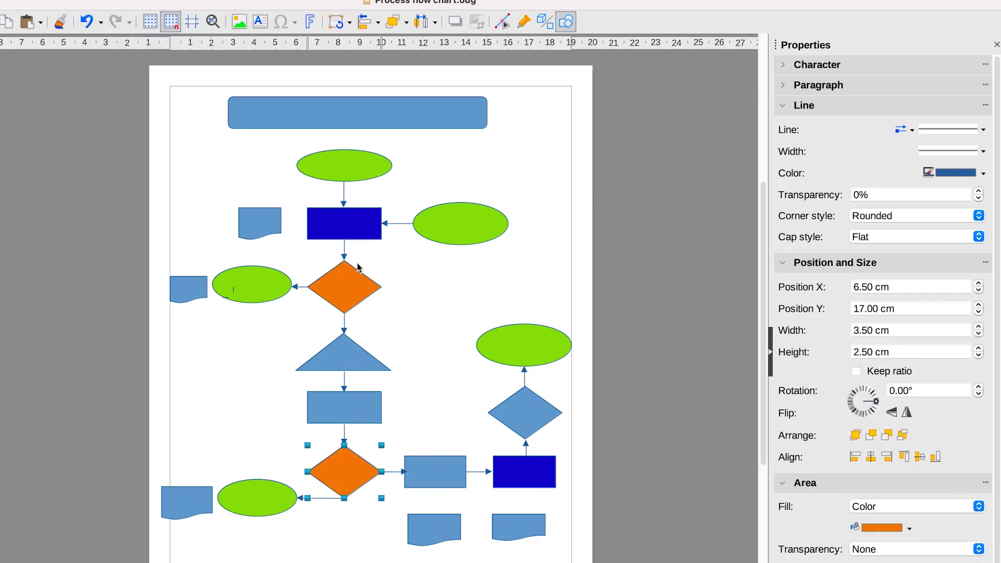
pyautogui.click(519, 405)
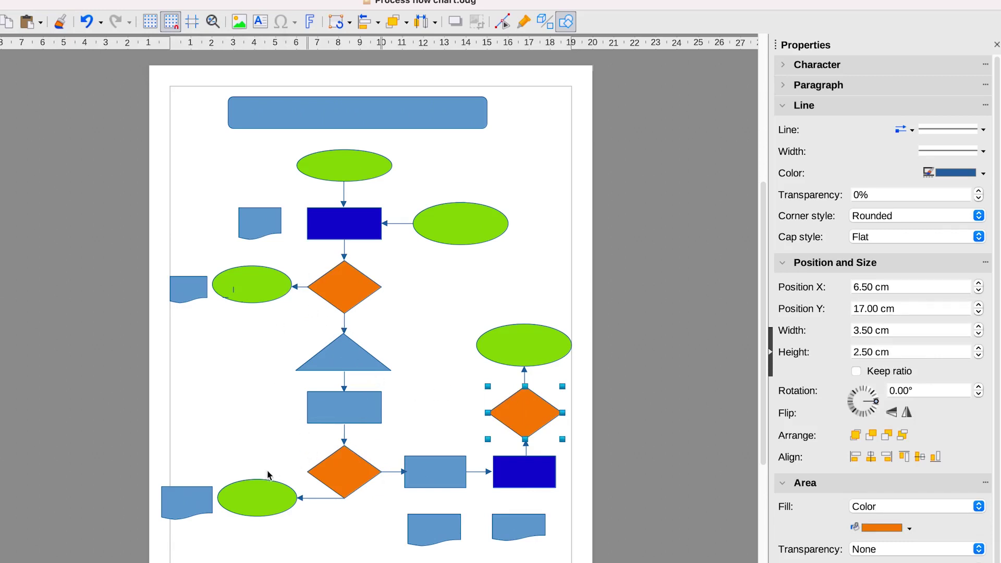
# Fill the document shape beside the dark blue top rectangle with white, and clone its formatting onto the document shape beside the upper-left ellipse.
pyautogui.click(261, 221)
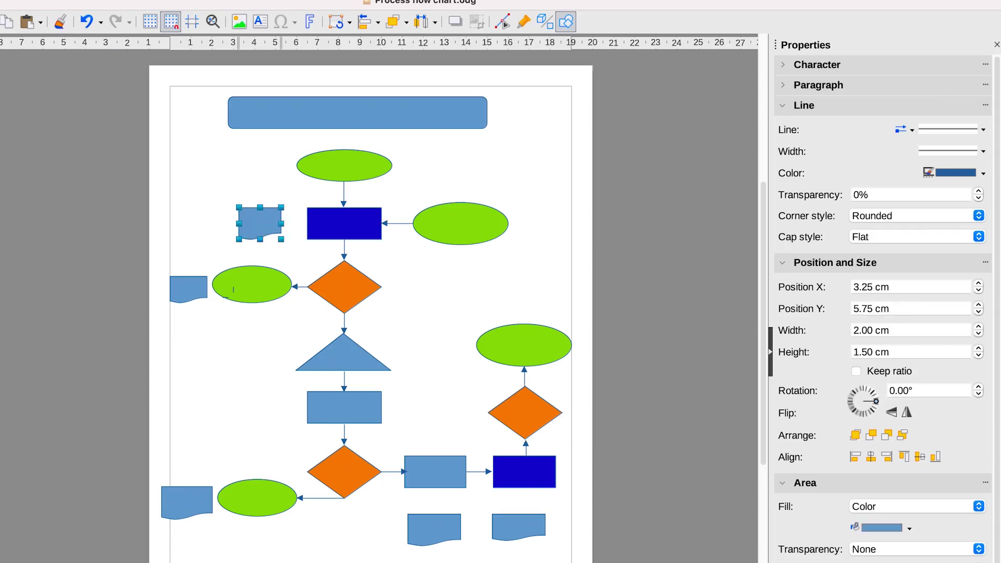
pyautogui.click(910, 529)
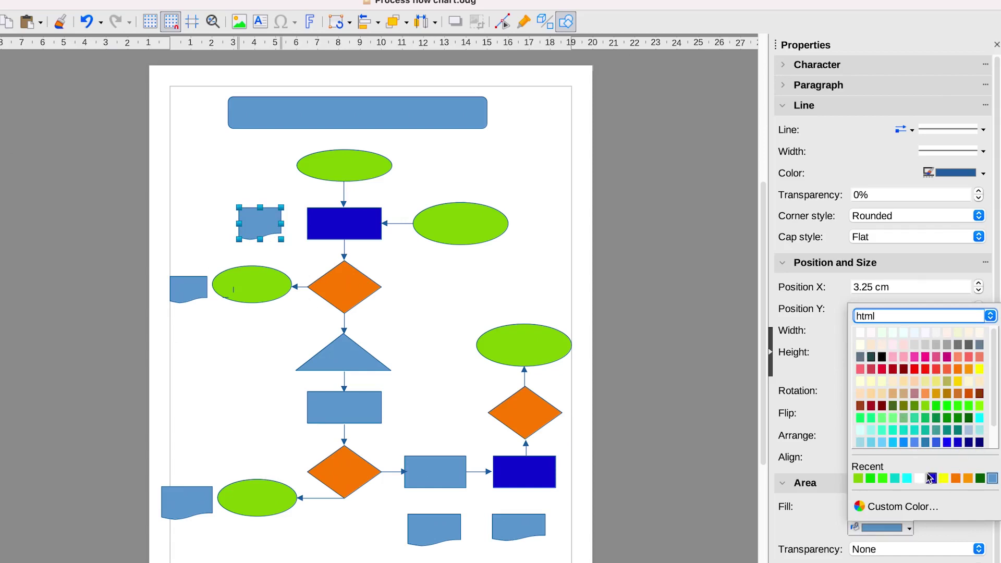
pyautogui.click(919, 478)
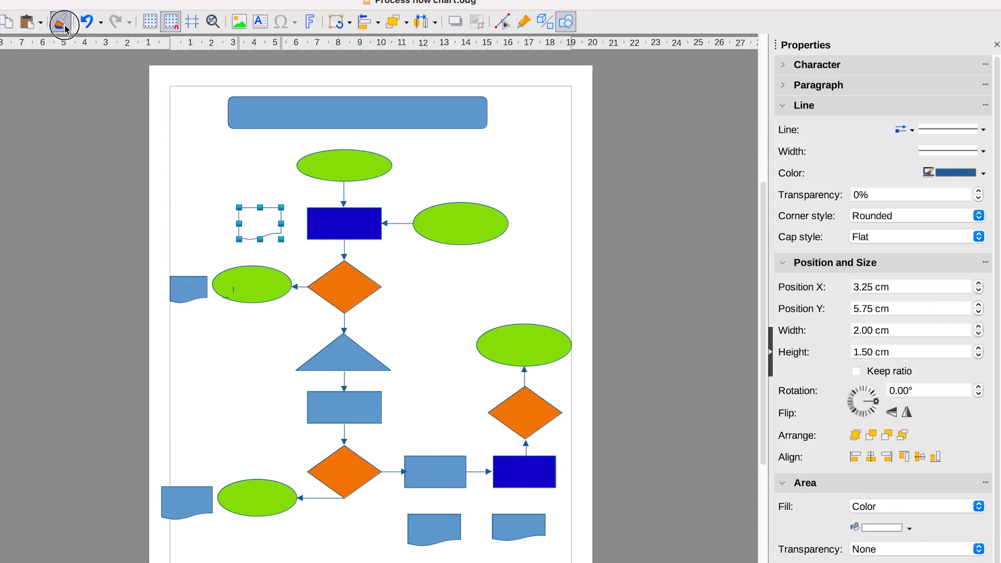
pyautogui.click(197, 281)
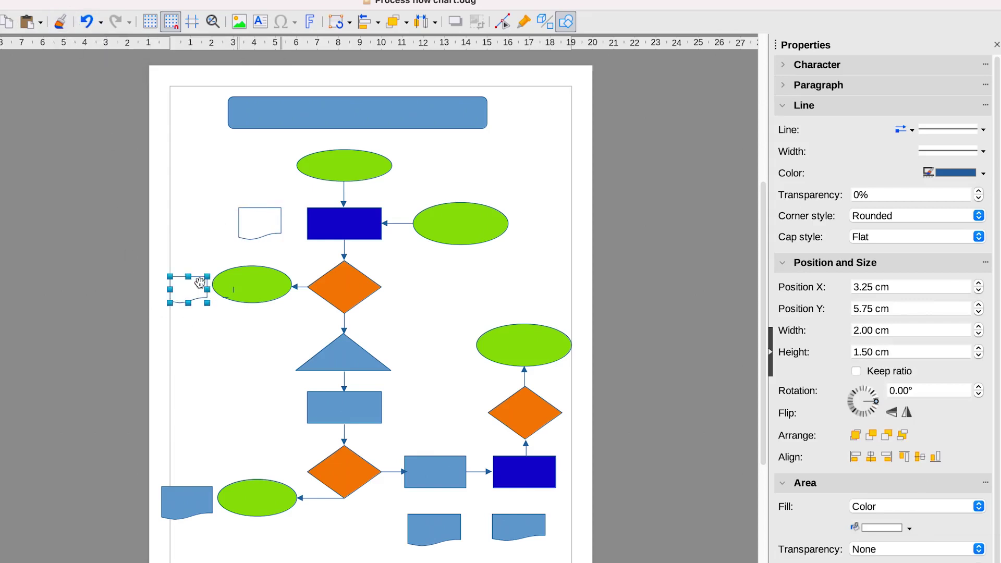
# Clone the white document formatting onto the document shape beside the lower-left ellipse and the two document shapes below the bottom-row rectangles.
pyautogui.click(60, 21)
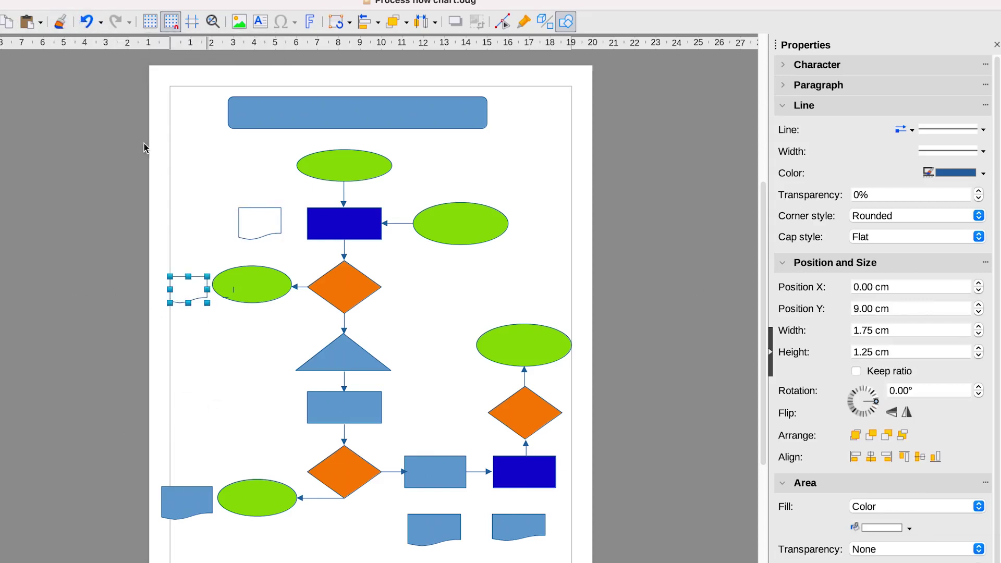
pyautogui.click(191, 490)
pyautogui.click(61, 21)
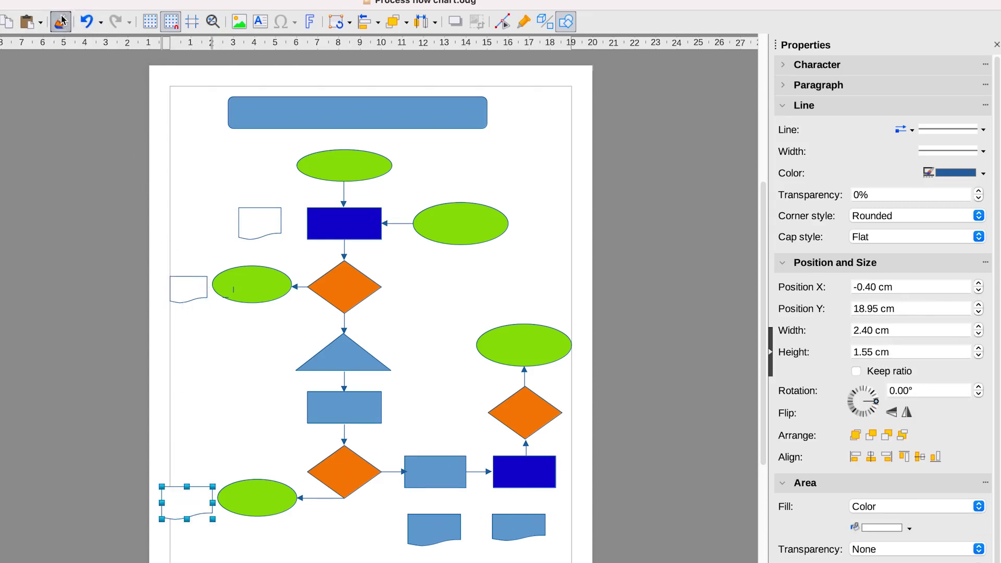
pyautogui.click(454, 529)
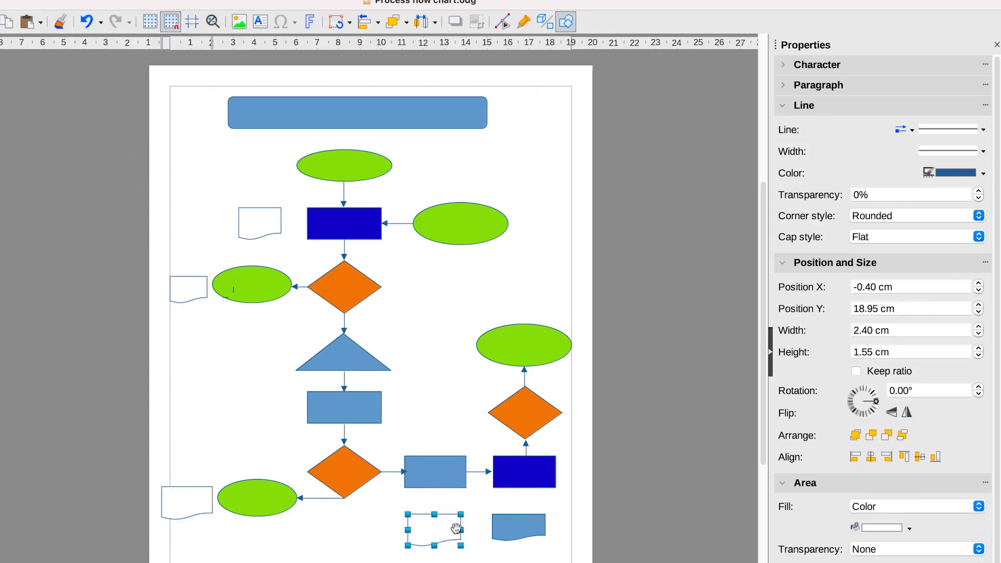
pyautogui.click(60, 25)
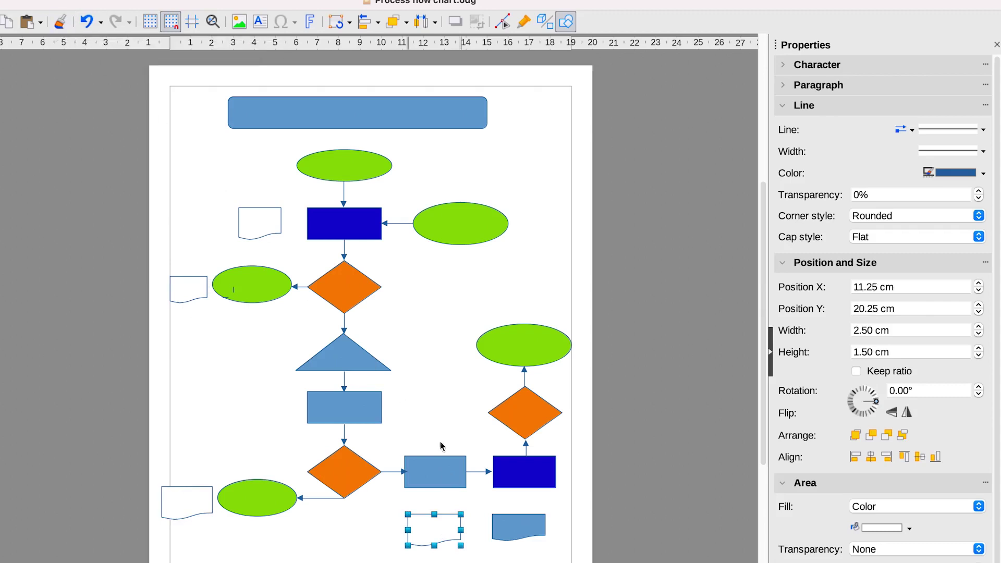
pyautogui.click(506, 531)
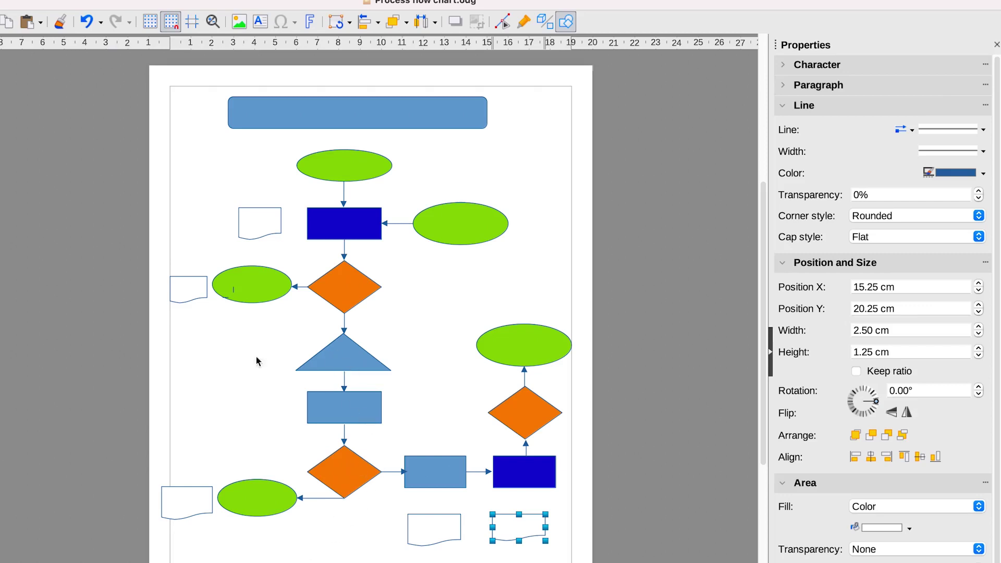
# Fill the triangle below the upper diamond with yellow and deselect it.
pyautogui.click(346, 368)
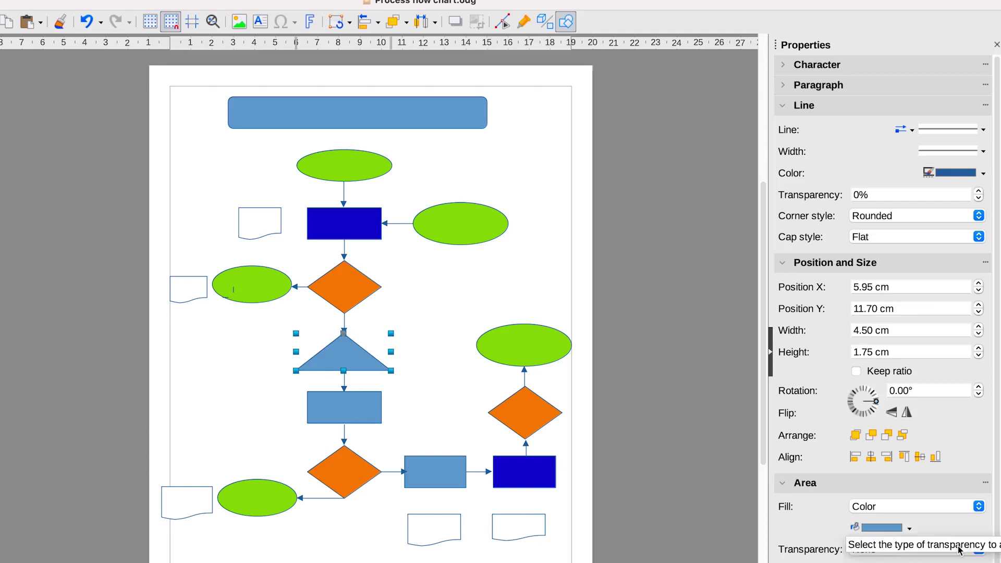
pyautogui.click(905, 530)
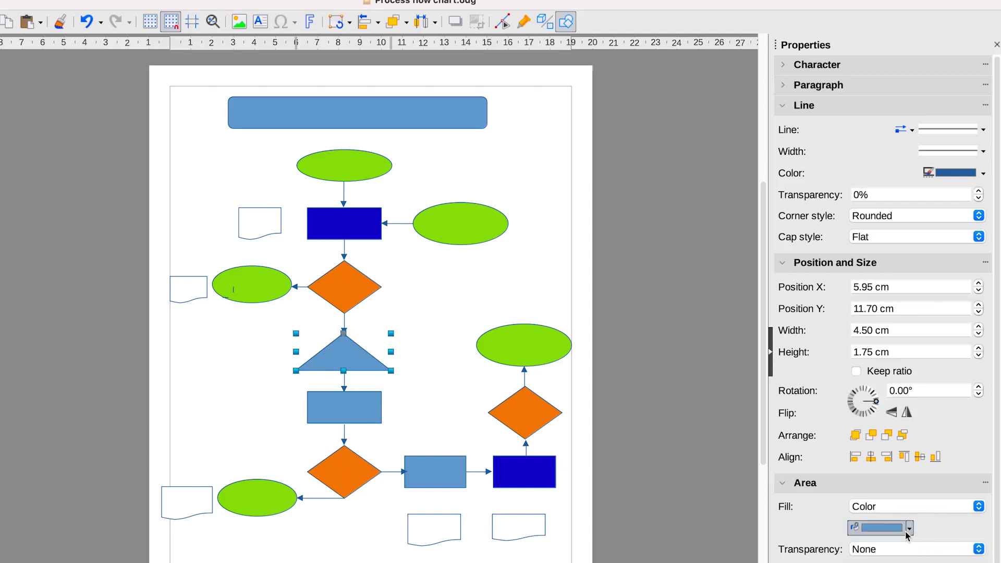
pyautogui.click(943, 488)
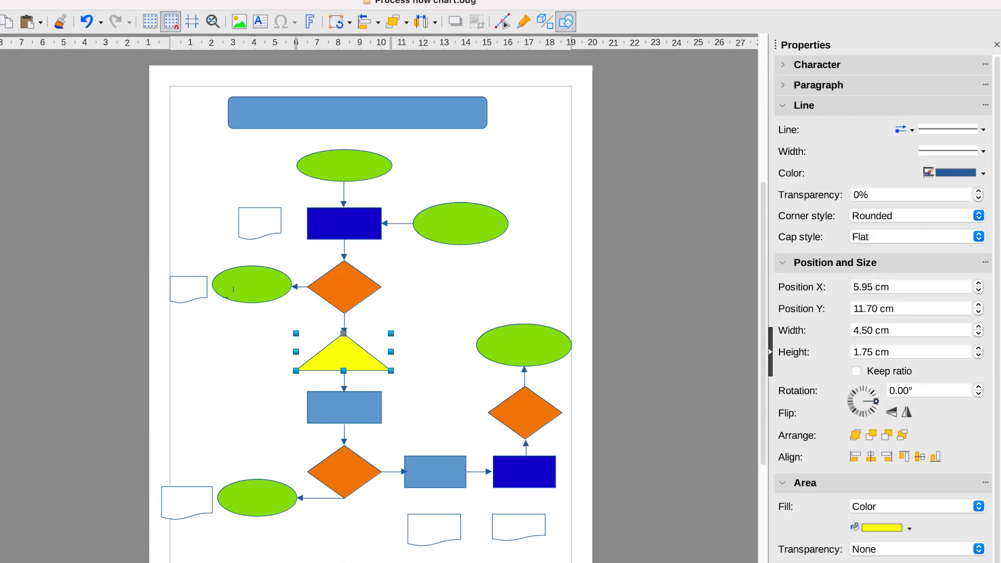
pyautogui.press('Escape')
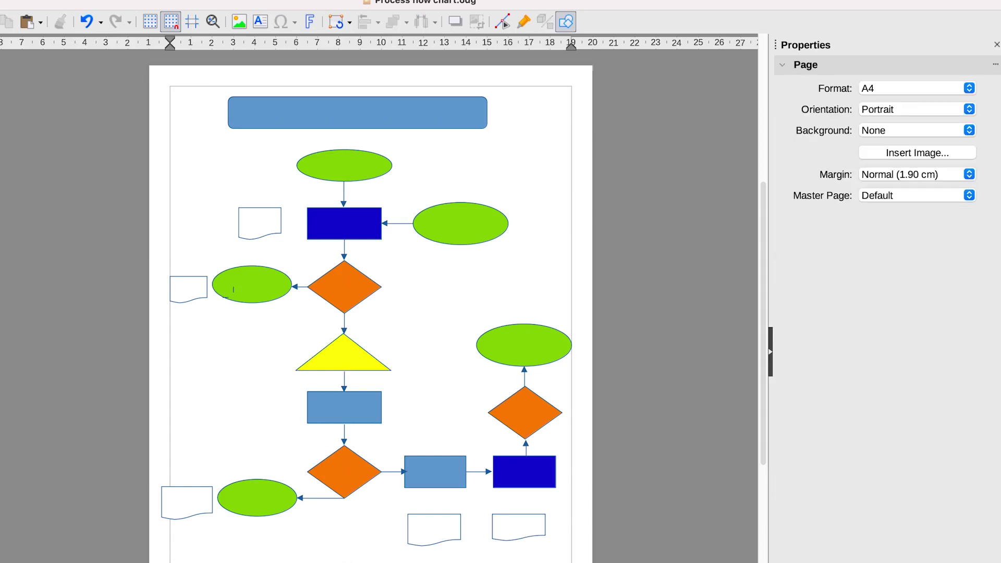
# Fill the rounded title banner with cyan and enter "Process flowchart" as its text.
pyautogui.click(358, 112)
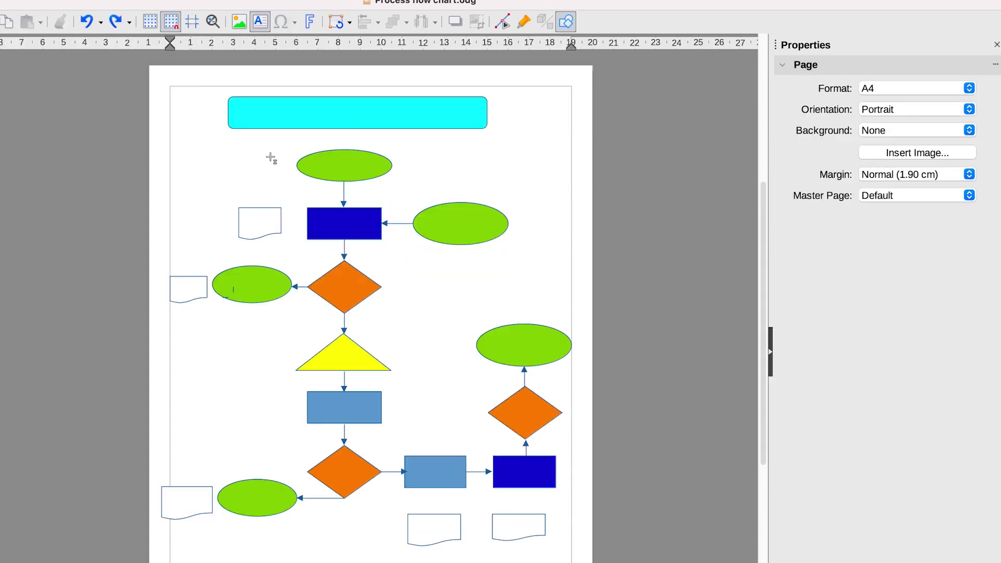
pyautogui.click(391, 114)
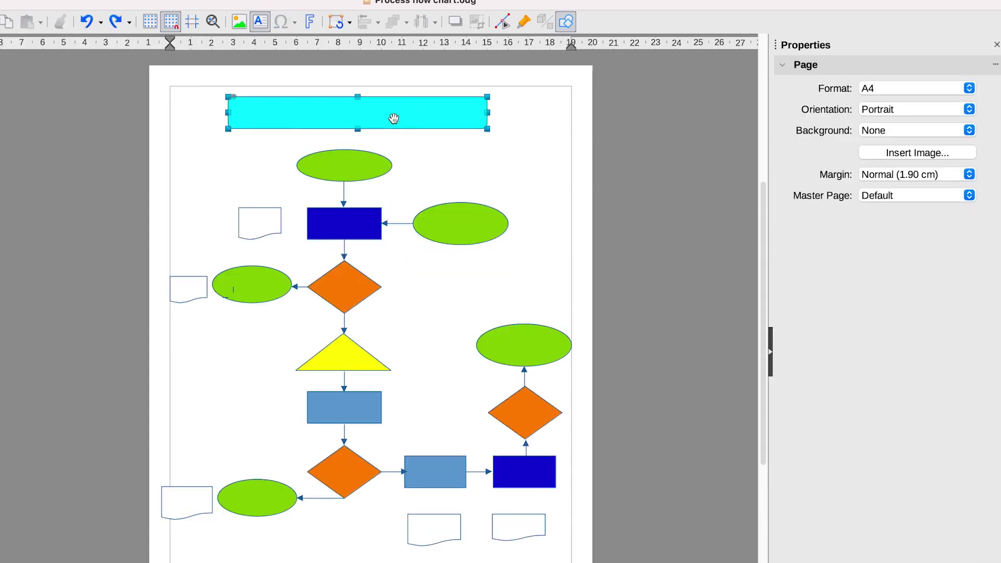
pyautogui.write('Process flowchart')
pyautogui.click(332, 162)
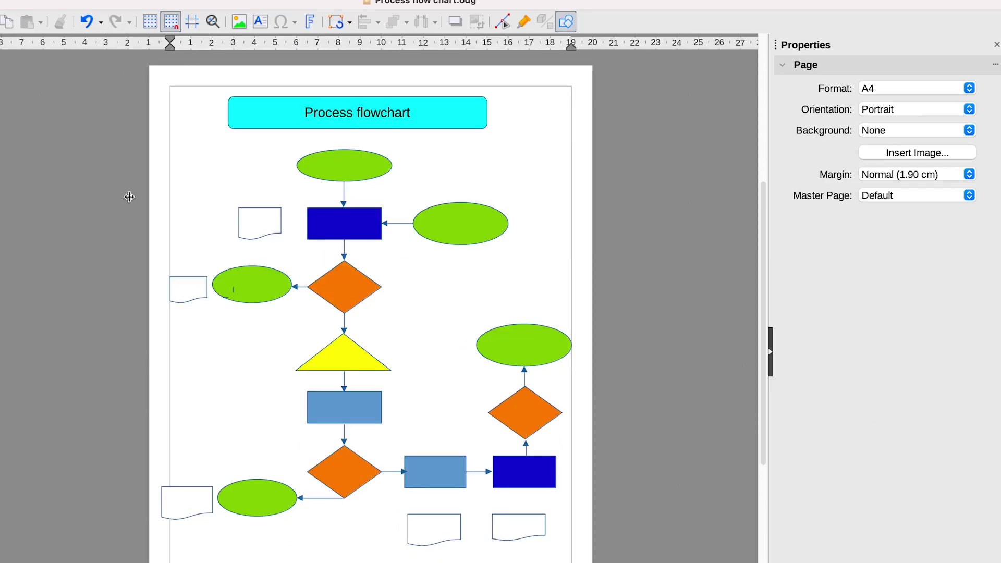
# Label the top ellipse "RM Receipt" and set its text size to 12 pt.
pyautogui.doubleClick(365, 161)
pyautogui.write('RM Receipt')
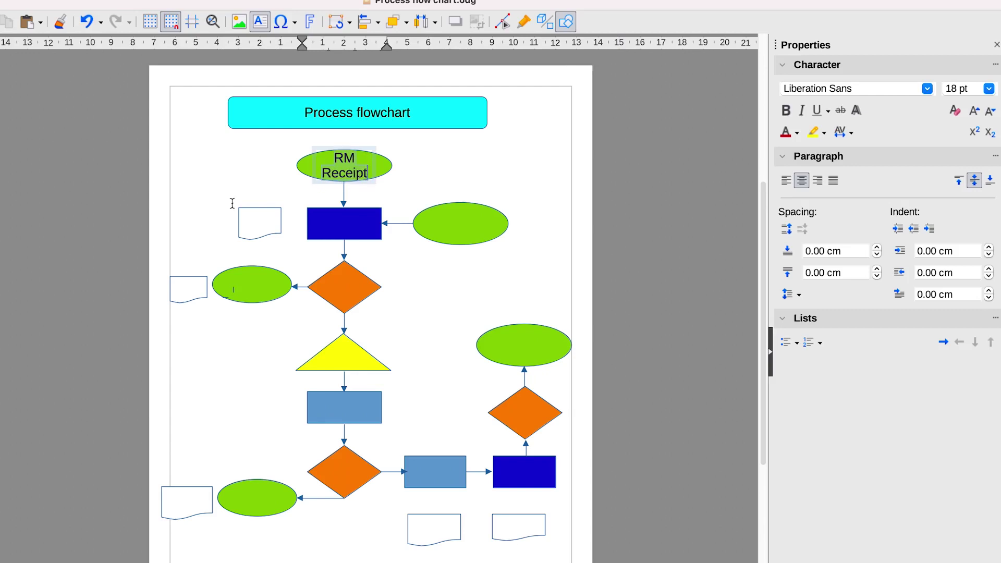
pyautogui.click(352, 174)
pyautogui.click(987, 90)
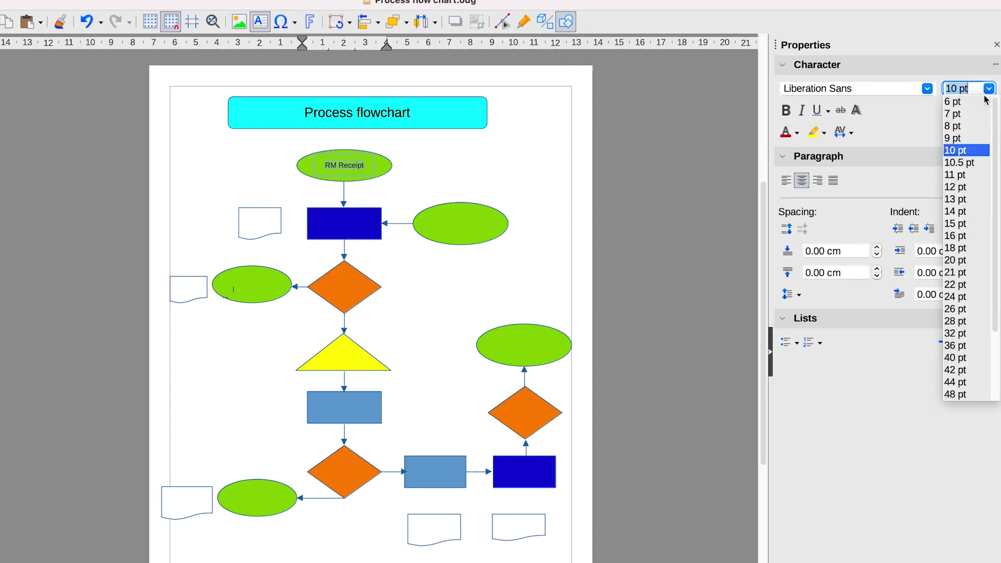
pyautogui.click(973, 189)
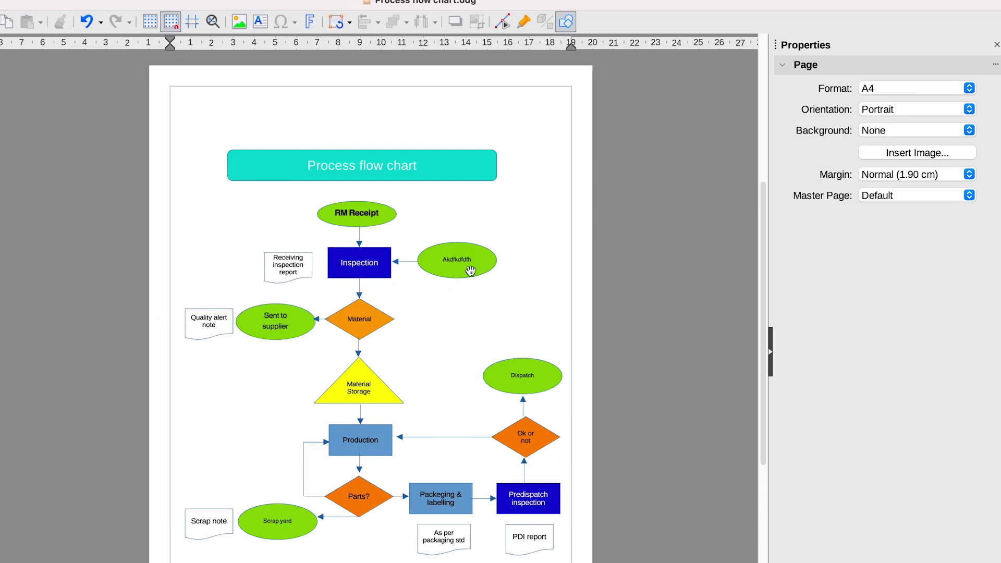
# Label the ellipse beside the upper diamond "Sent to supplier" and the document shape next to it "Quality alert note" in 10 pt text.
pyautogui.click(251, 285)
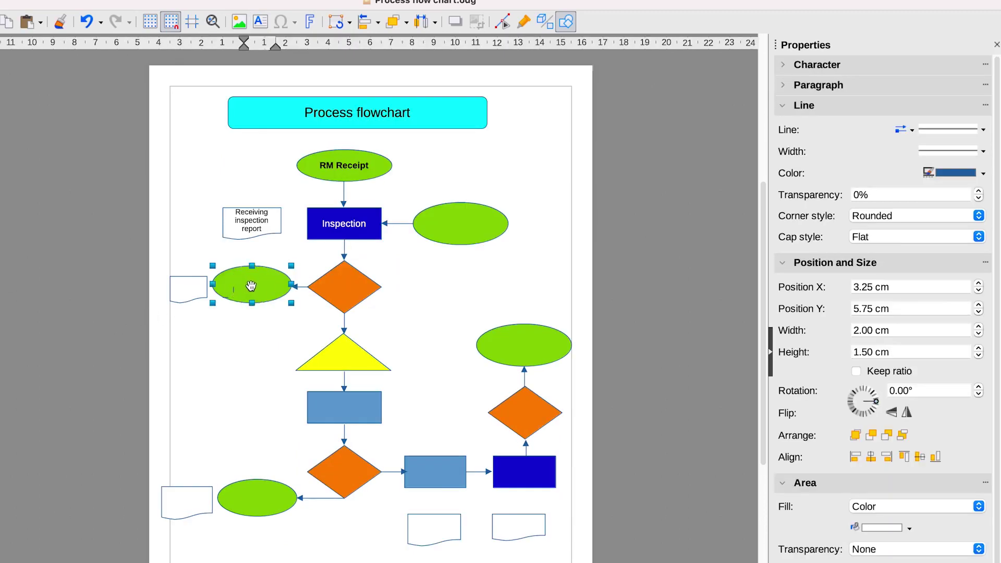
pyautogui.doubleClick(251, 285)
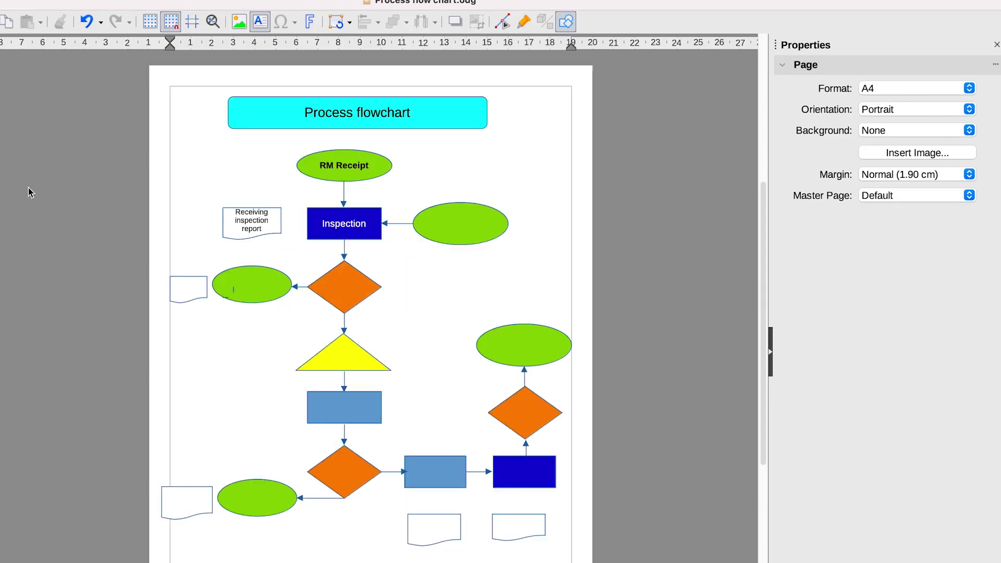
pyautogui.click(187, 289)
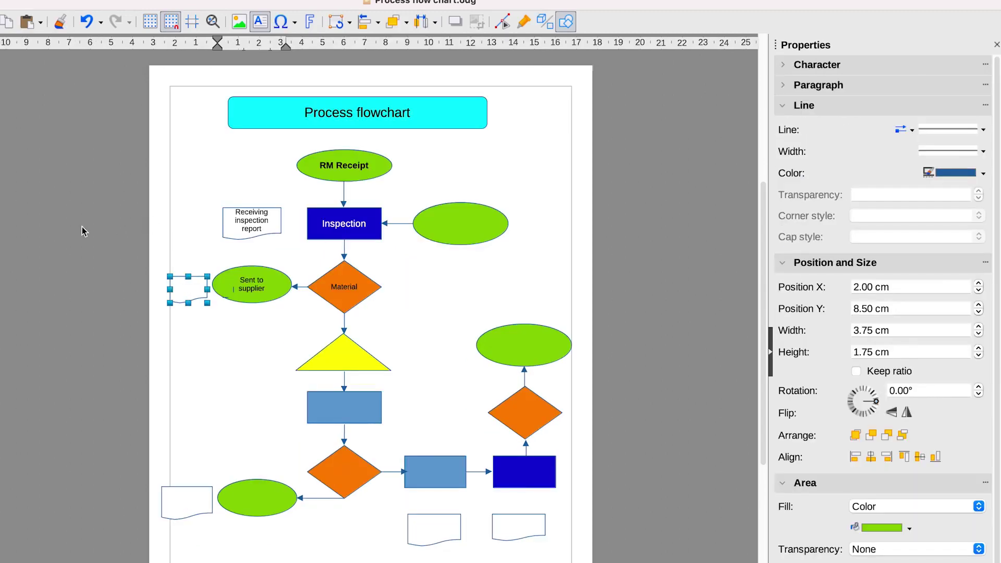
pyautogui.write('Quality alert note')
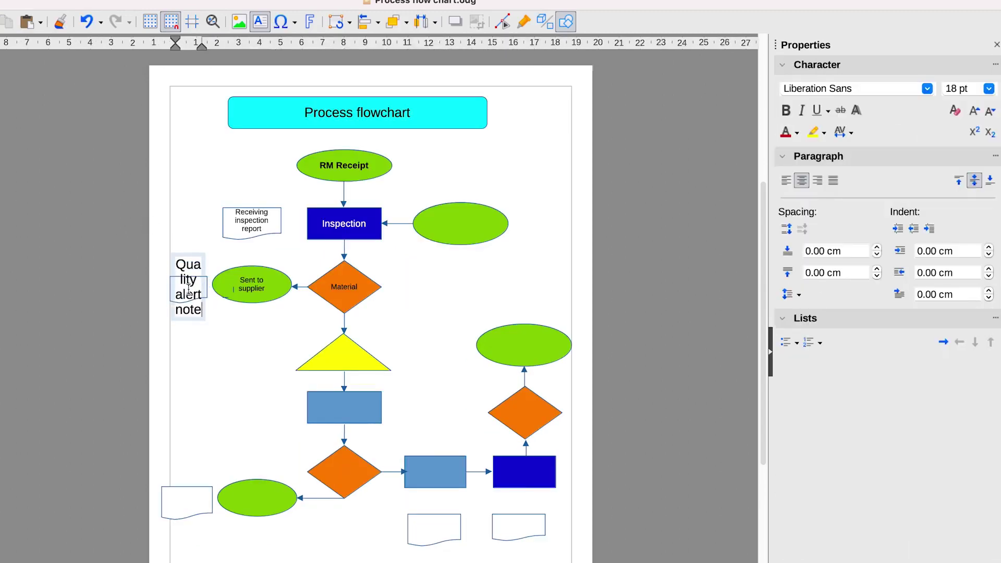
pyautogui.click(962, 88)
pyautogui.write('10')
pyautogui.press('Return')
pyautogui.click(247, 355)
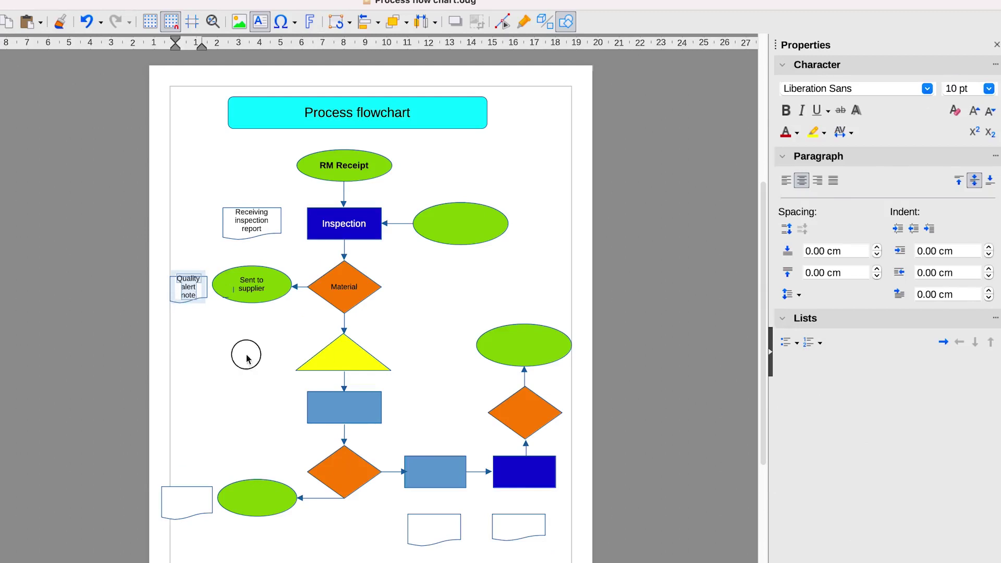
# Enlarge the "Quality alert note" document shape to about 2.25 by 1.5 cm so its text fits.
pyautogui.click(166, 276)
pyautogui.click(166, 277)
pyautogui.moveTo(167, 276); pyautogui.dragTo(163, 273)
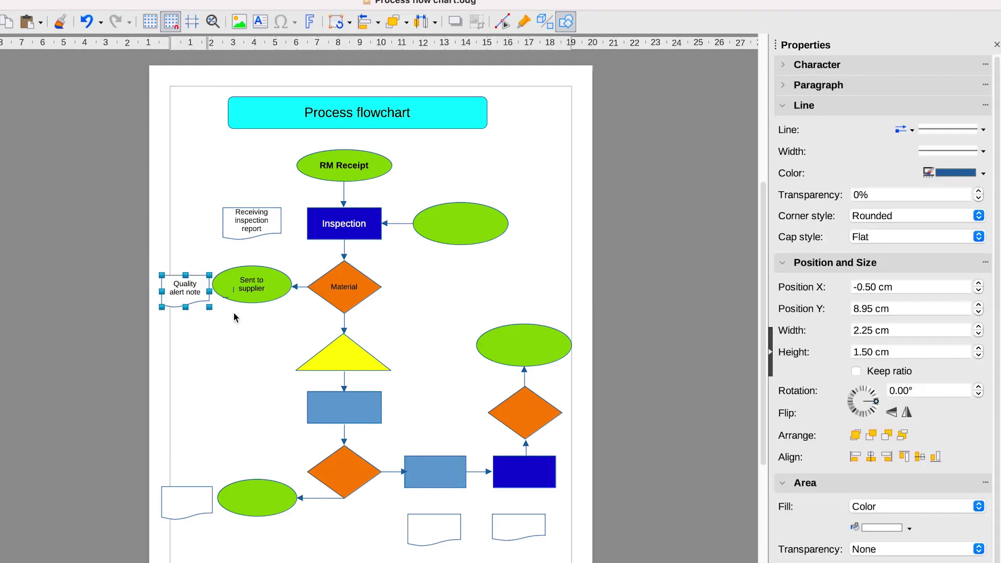
# Shrink the green ellipse above the right-hand orange diamond slightly, keeping it in line with the diamond.
pyautogui.click(518, 346)
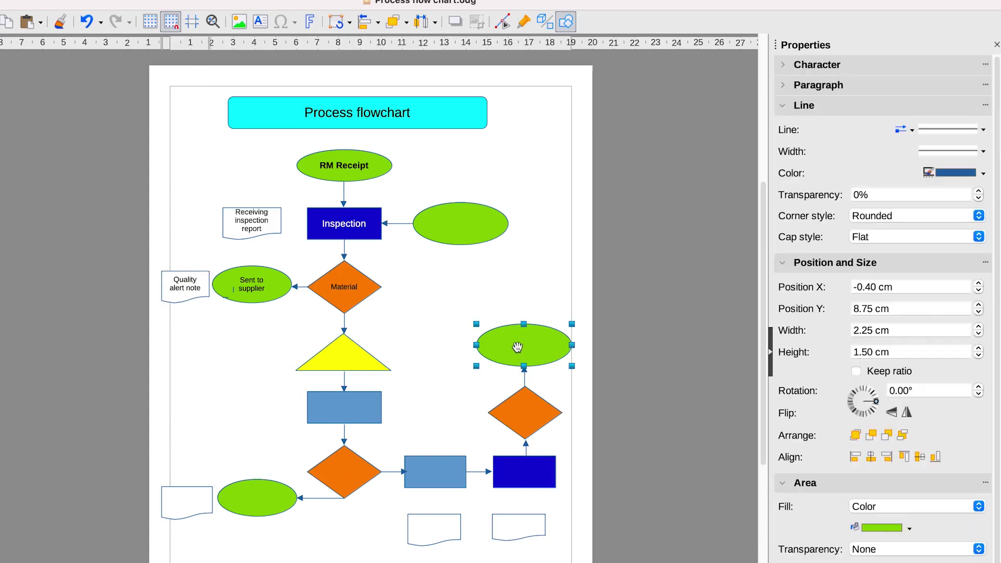
pyautogui.moveTo(518, 347); pyautogui.dragTo(518, 347)
pyautogui.moveTo(470, 324); pyautogui.dragTo(481, 329)
pyautogui.click(522, 347)
pyautogui.click(386, 323)
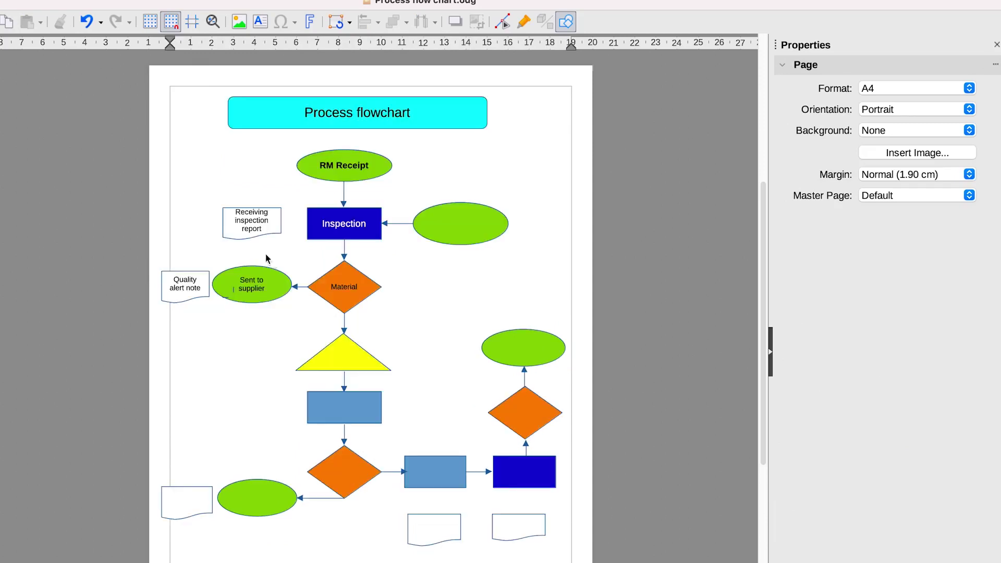
# Label the yellow triangle "Material storage" and set its text size to 10 pt.
pyautogui.click(348, 359)
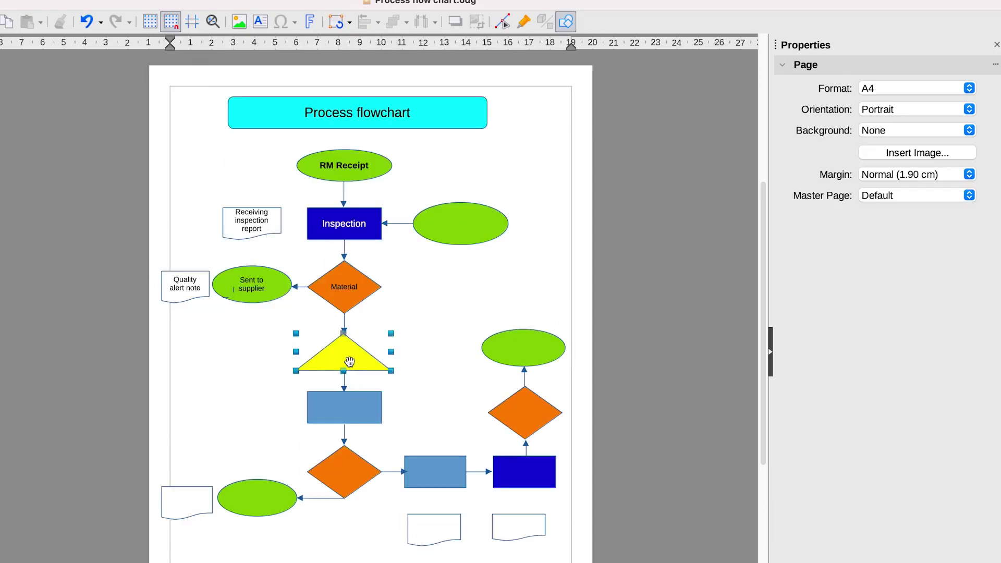
pyautogui.write('Material storage')
pyautogui.hotkey('ctrl', 'a')
pyautogui.click(956, 89)
pyautogui.write('10')
pyautogui.press('Return')
# Label the light blue rectangle below the triangle "Production" in 12 pt text.
pyautogui.click(354, 420)
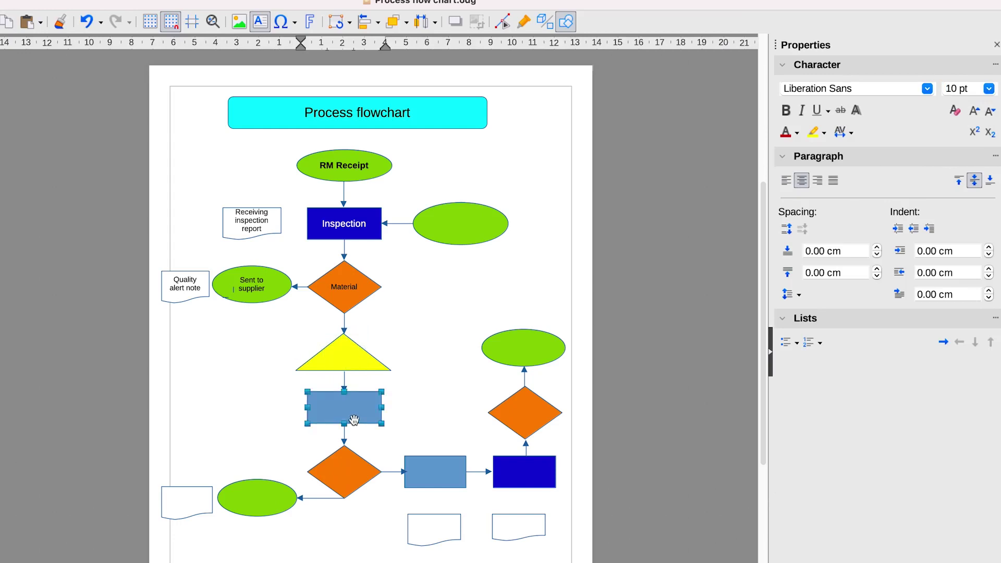
pyautogui.write('Producti')
pyautogui.write('12')
pyautogui.press('Return')
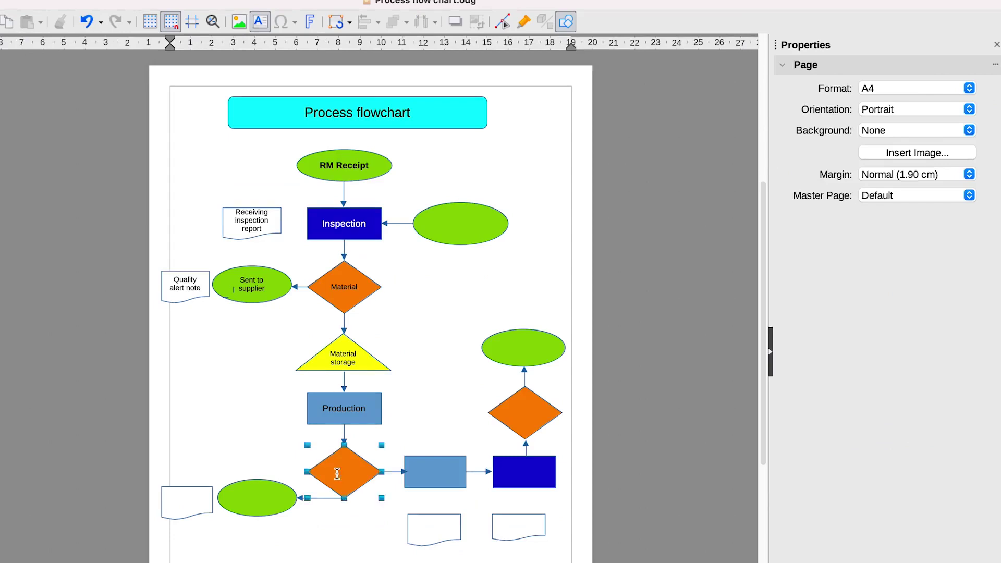
# Label the orange diamond below the "Production" rectangle "Parts?" in 12 pt text.
pyautogui.write('Parts?')
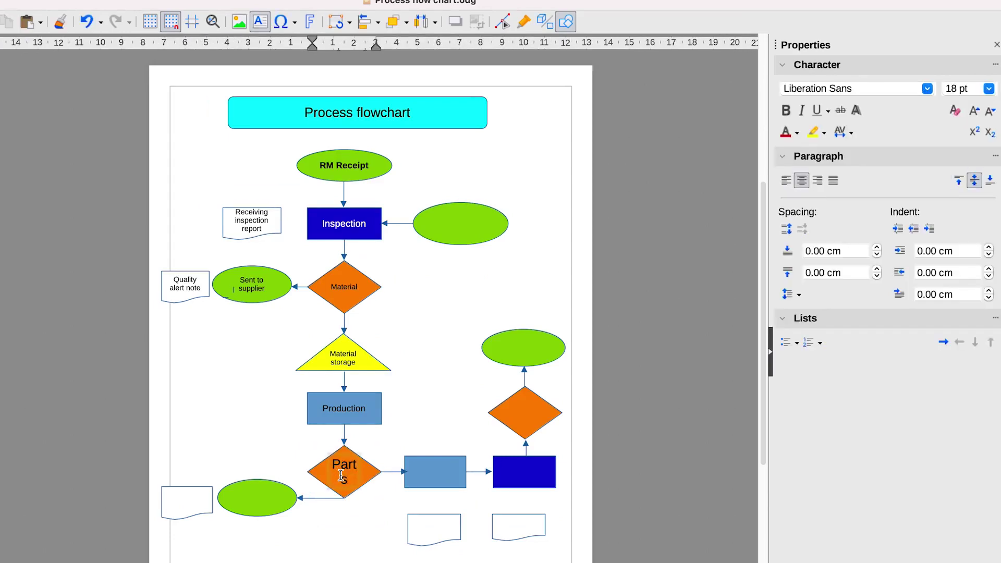
pyautogui.click(960, 89)
pyautogui.write('12')
pyautogui.press('Return')
pyautogui.press('Escape')
pyautogui.press('Escape')
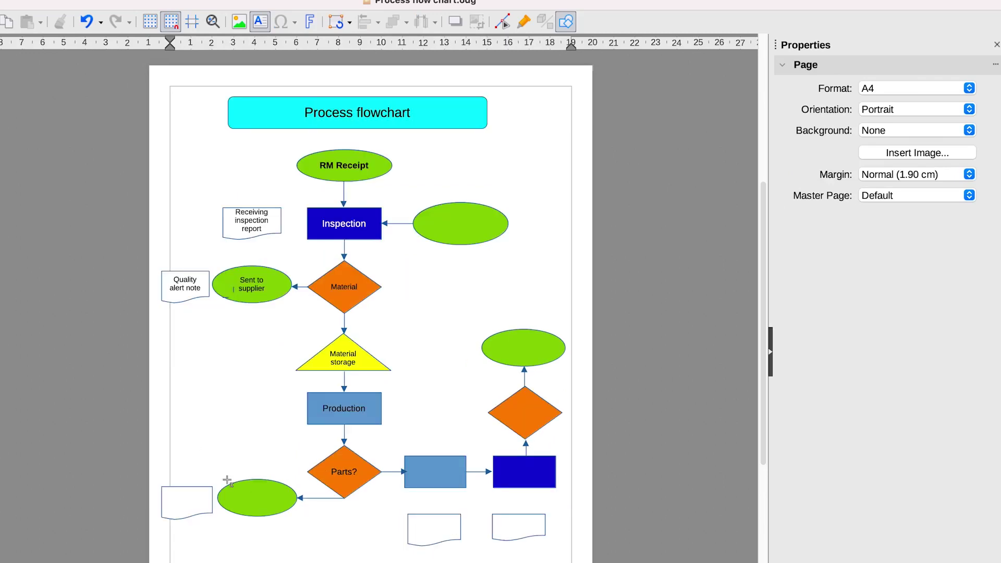
# Label the green ellipse connected to the "Parts?" diamond "Scrap yard" and set its text size to 12 pt.
pyautogui.doubleClick(257, 509)
pyautogui.write('Scrap yard')
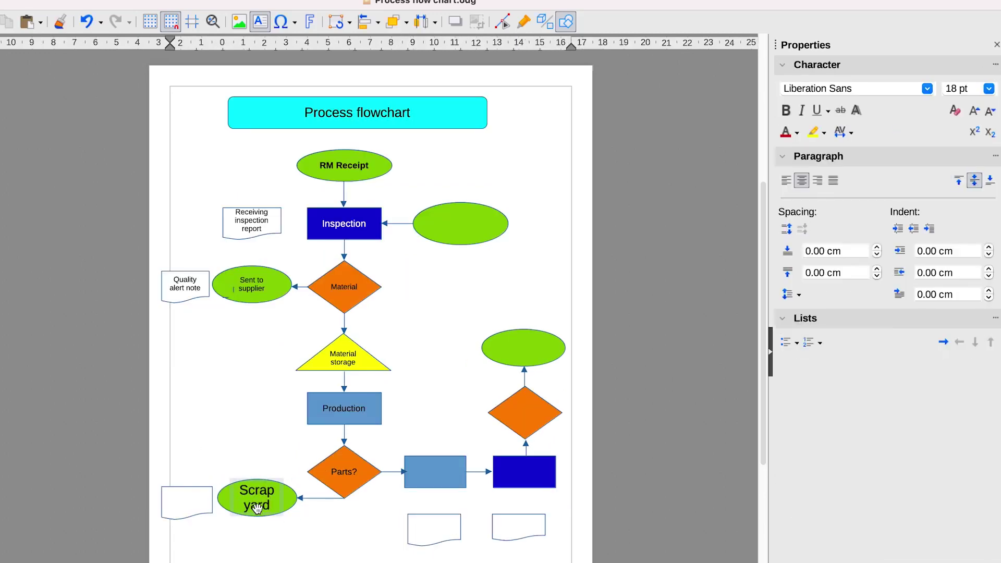
pyautogui.click(959, 89)
pyautogui.write('12')
pyautogui.press('Return')
# Label the document shape beside the "Scrap yard" ellipse "Scrap note" in 10 pt text.
pyautogui.click(191, 508)
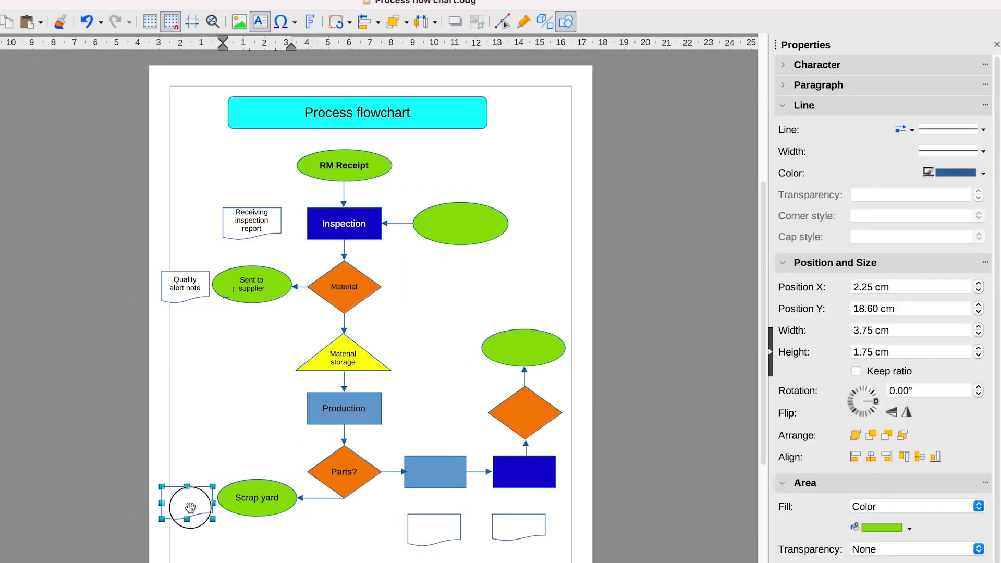
pyautogui.doubleClick(191, 507)
pyautogui.write('Scrap note')
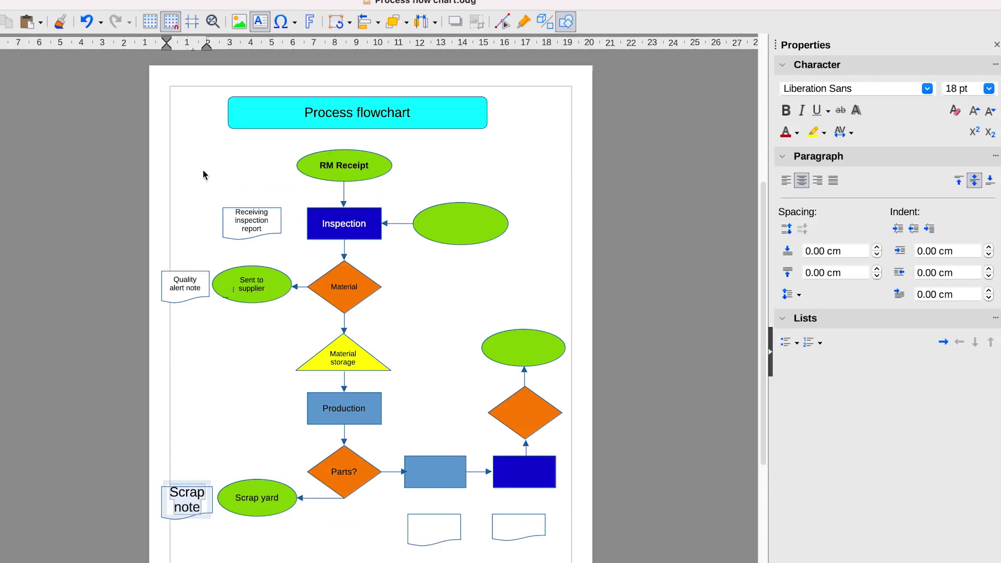
pyautogui.click(949, 89)
pyautogui.write('10')
pyautogui.press('Return')
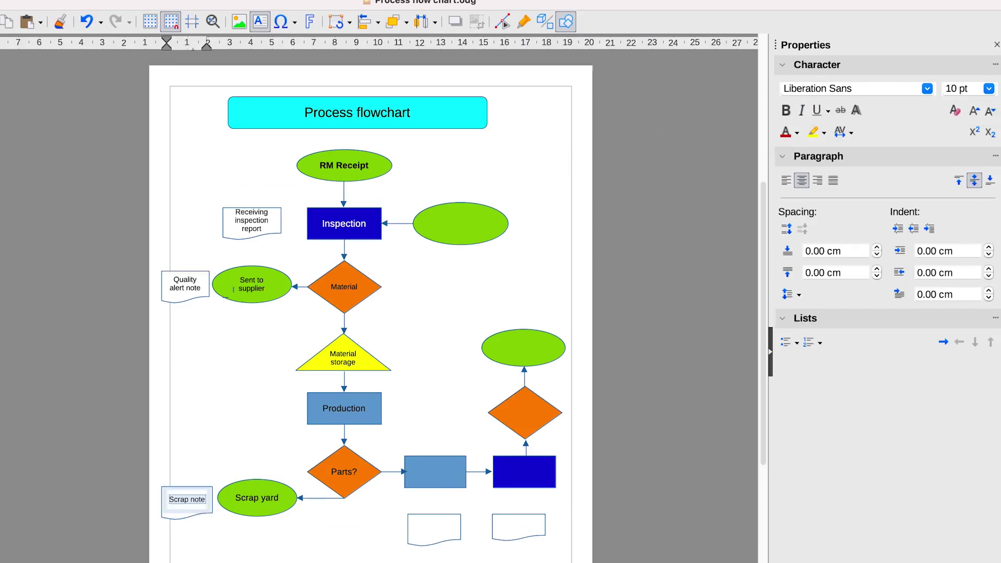
pyautogui.click(406, 519)
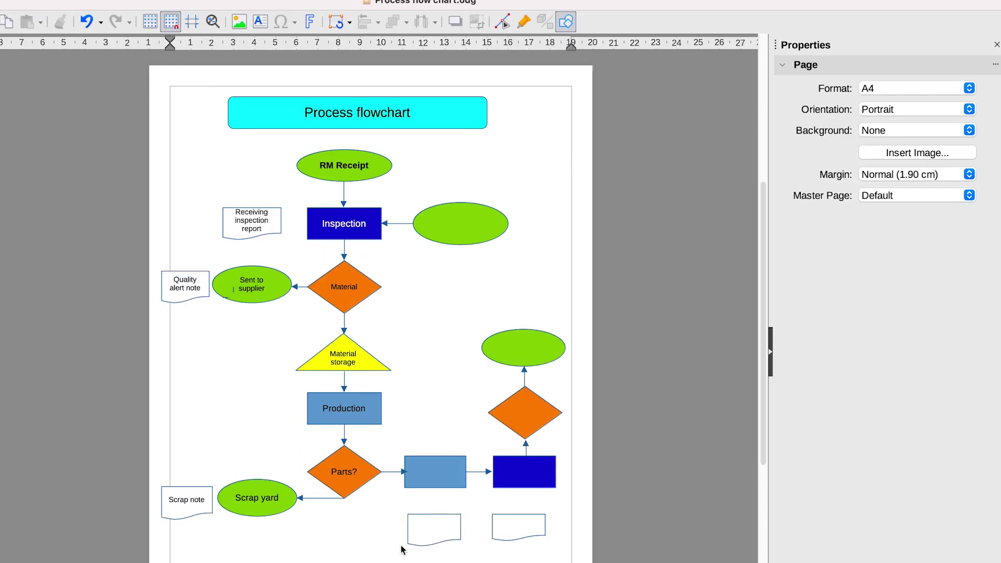
# Label the document shape below the unlabelled light blue rectangle "As per packaging std" in 10 pt text.
pyautogui.doubleClick(434, 532)
pyautogui.write('As pe')
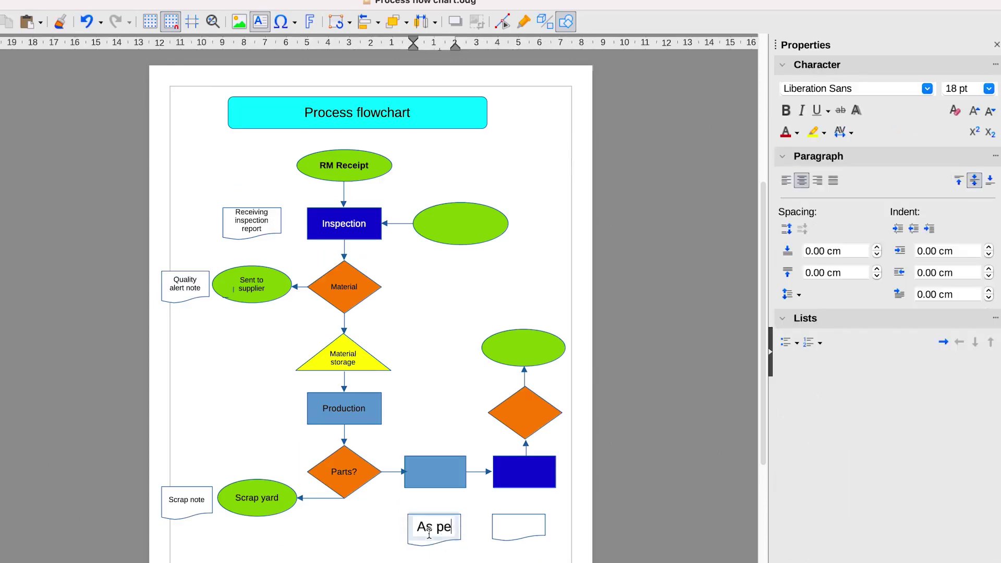
pyautogui.write('r packaging std')
pyautogui.hotkey('ctrl', 'a')
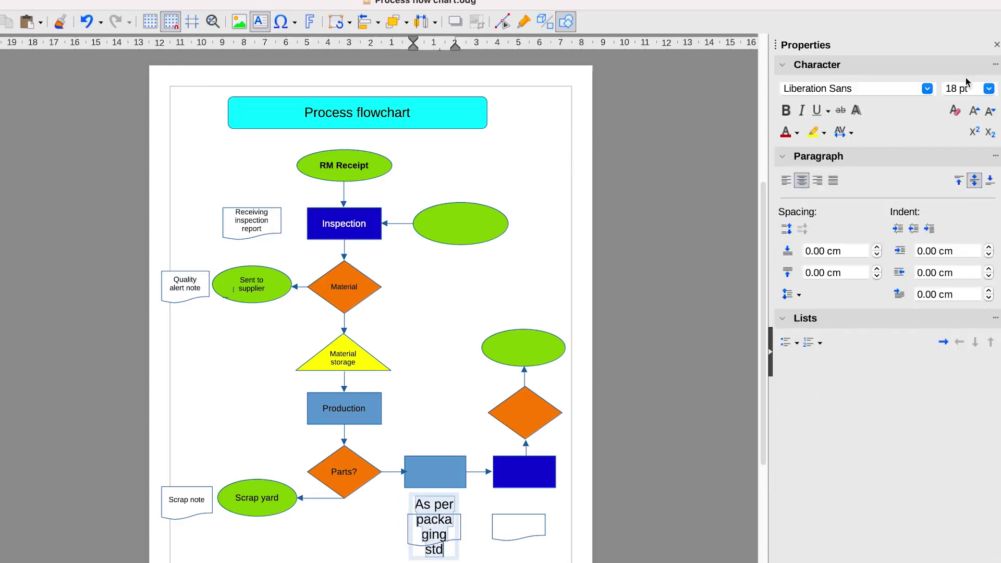
pyautogui.click(954, 90)
pyautogui.write('10')
pyautogui.press('Return')
# Label the document shape below the lower dark blue rectangle "PDI Report" and select its whole text.
pyautogui.doubleClick(510, 526)
pyautogui.write('PDI Report')
pyautogui.hotkey('ctrl', 'a')
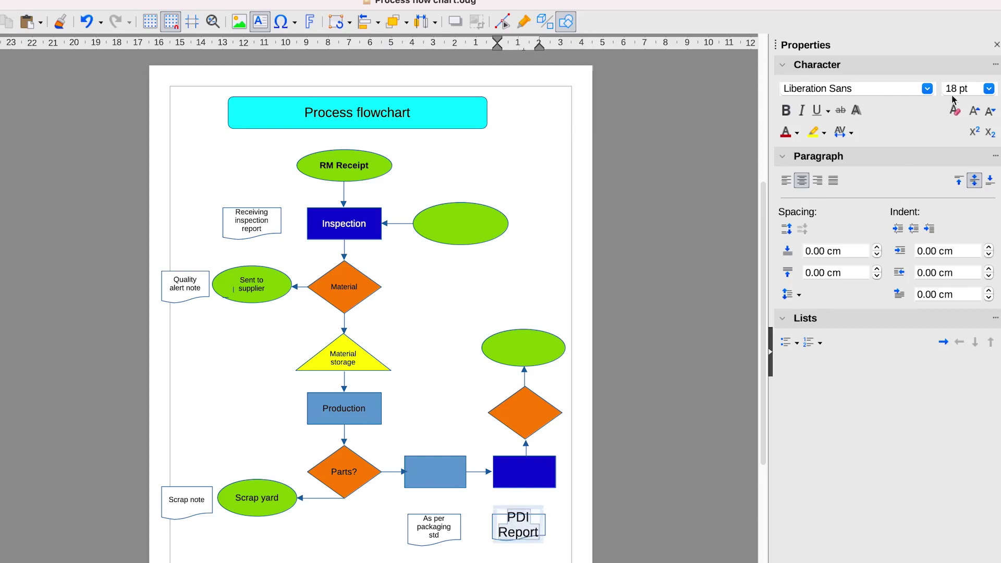